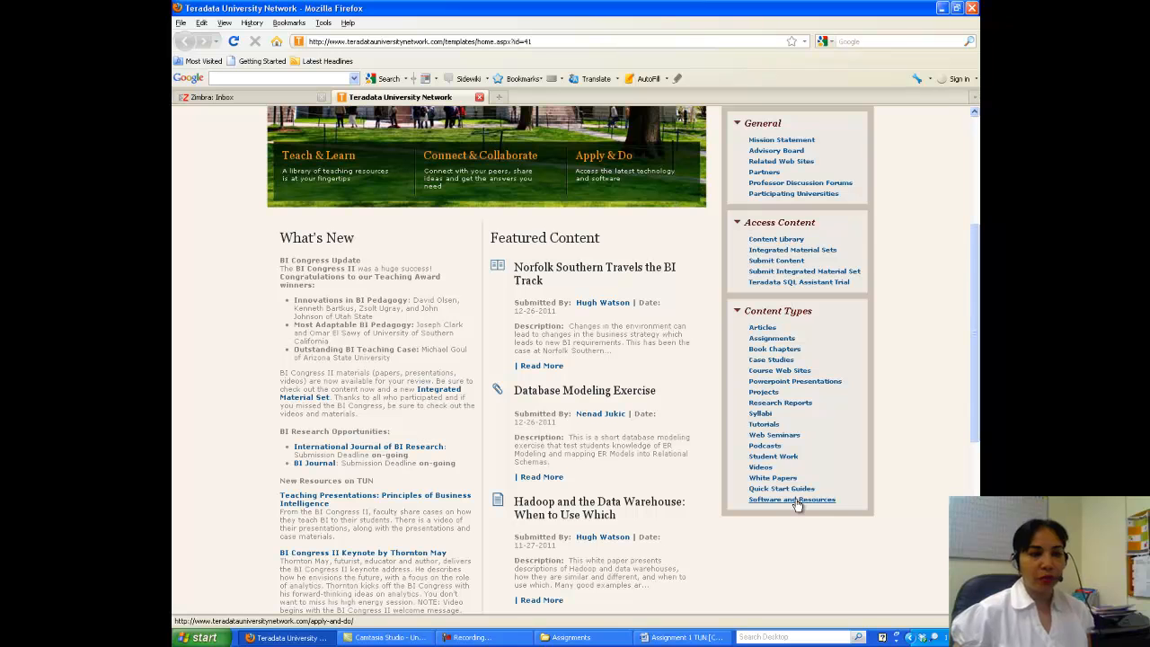
Open the Software and Resources page and go to the MicroStrategy Business Intelligence page
left_click(796, 502)
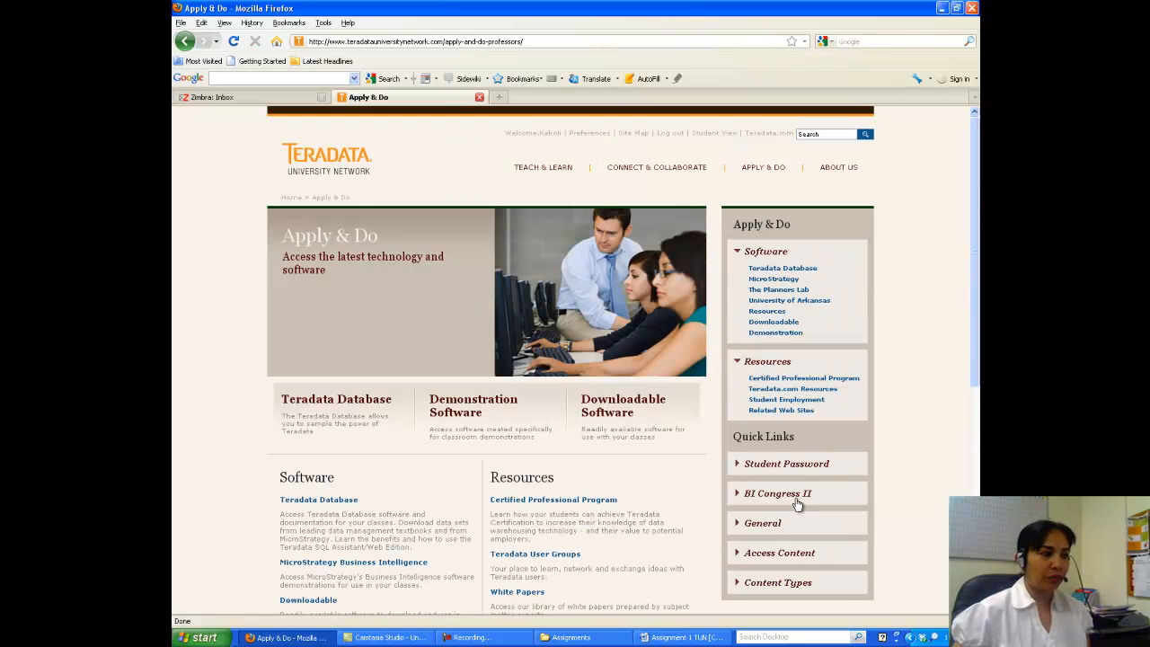
scroll(571, 467, "down", 1)
scroll(973, 372, "down", 3)
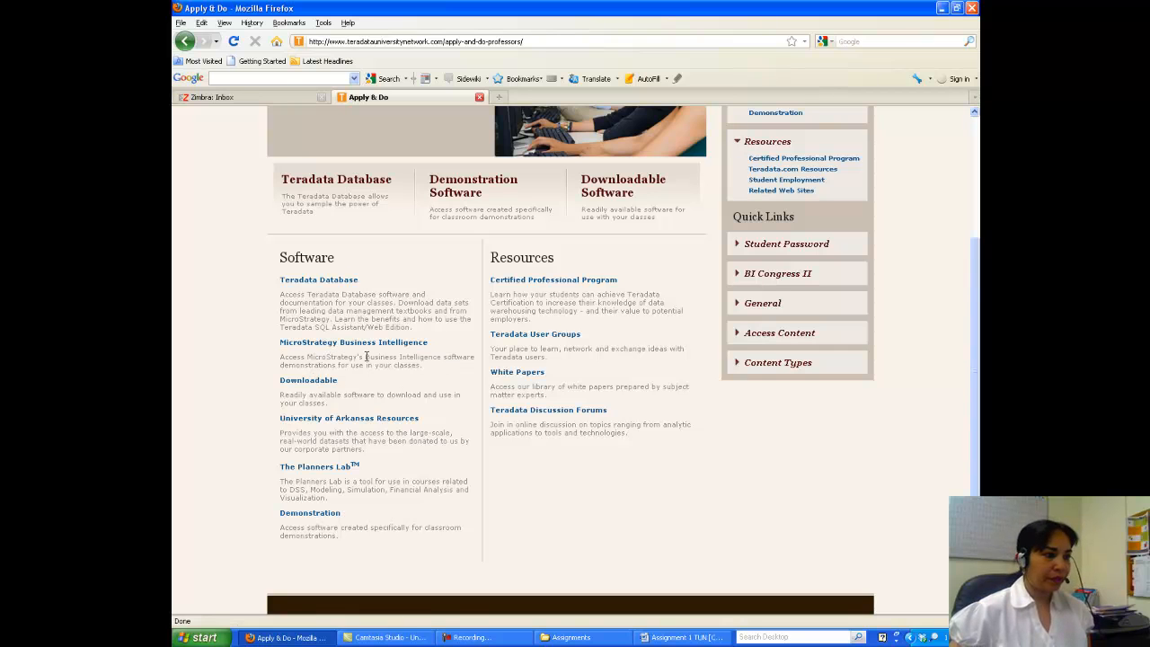
left_click(370, 347)
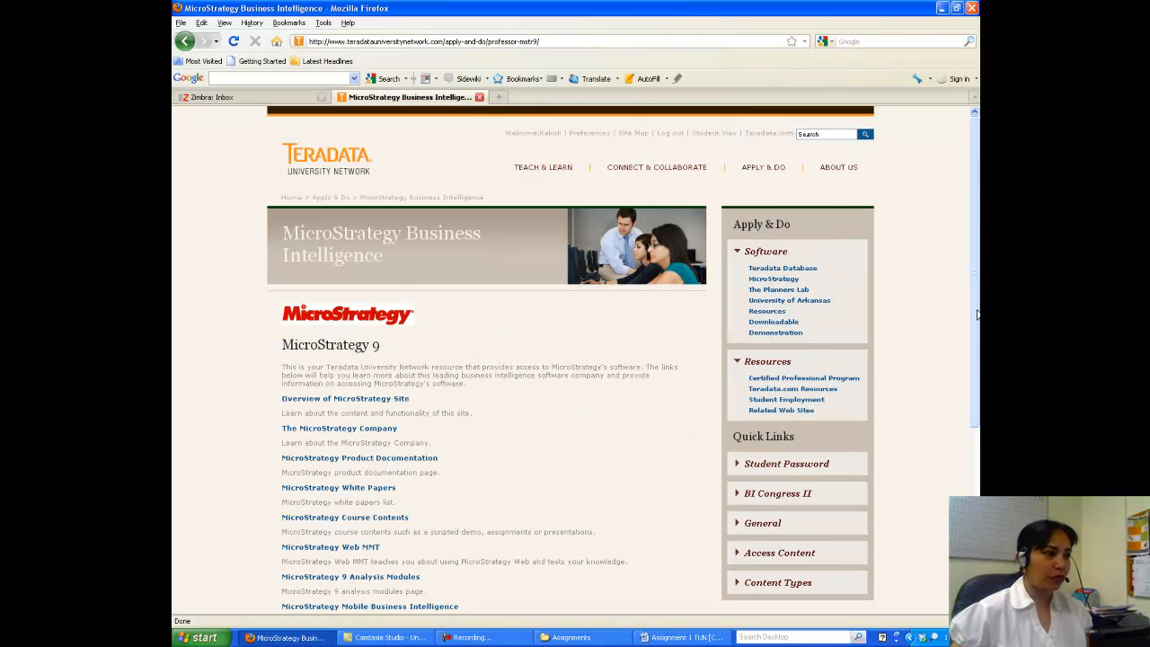
Open the Sales Force Analysis Module from the MicroStrategy 9 Analysis Modules page
scroll(980, 341, "down", 1)
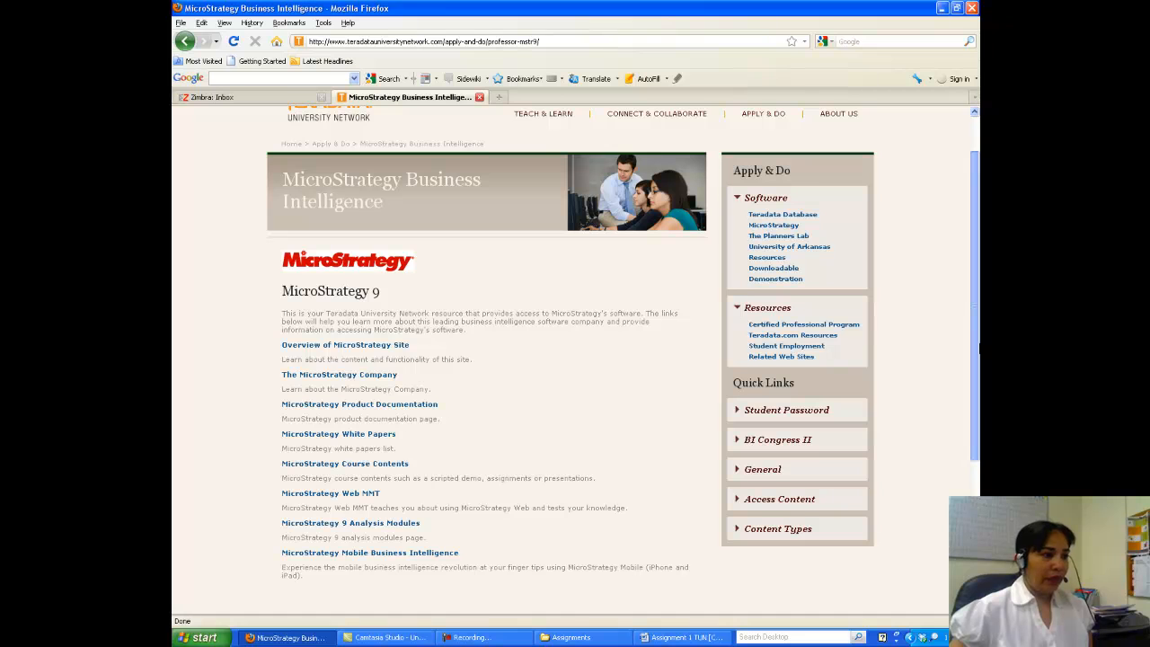
scroll(980, 349, "down", 1)
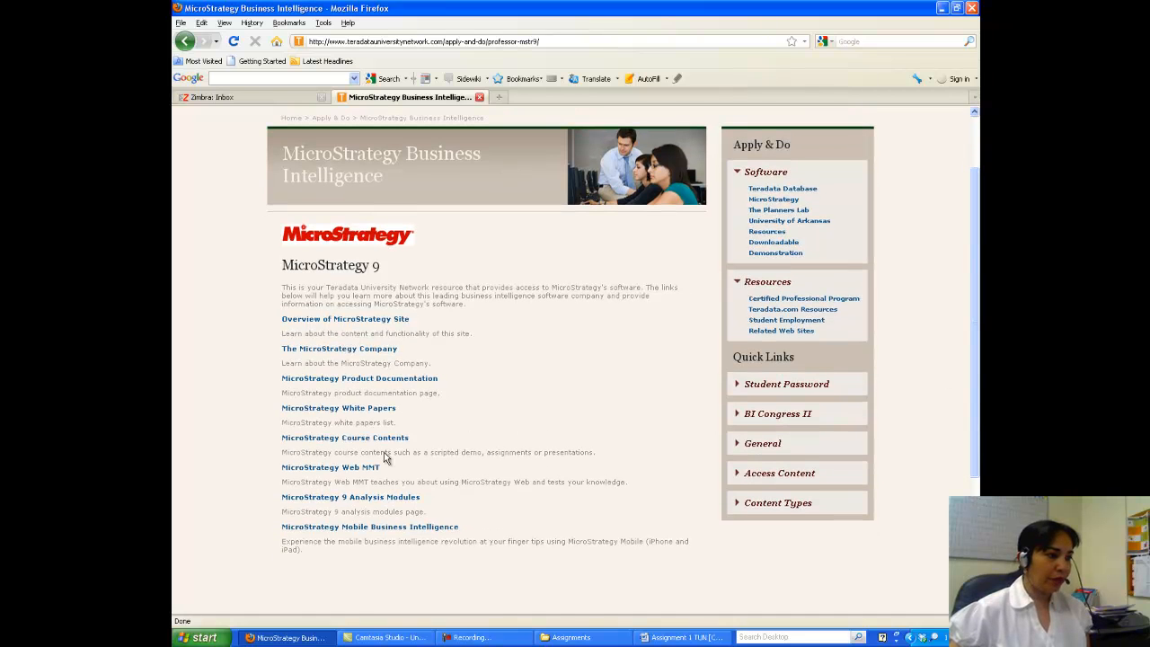
left_click(369, 499)
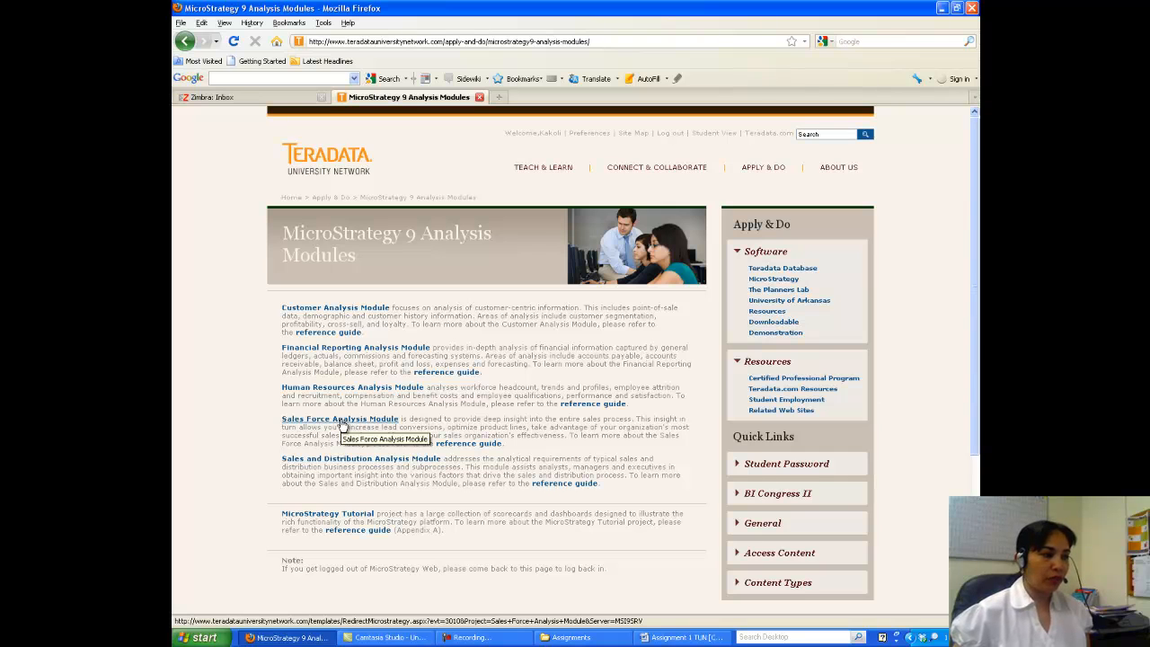
left_click(341, 420)
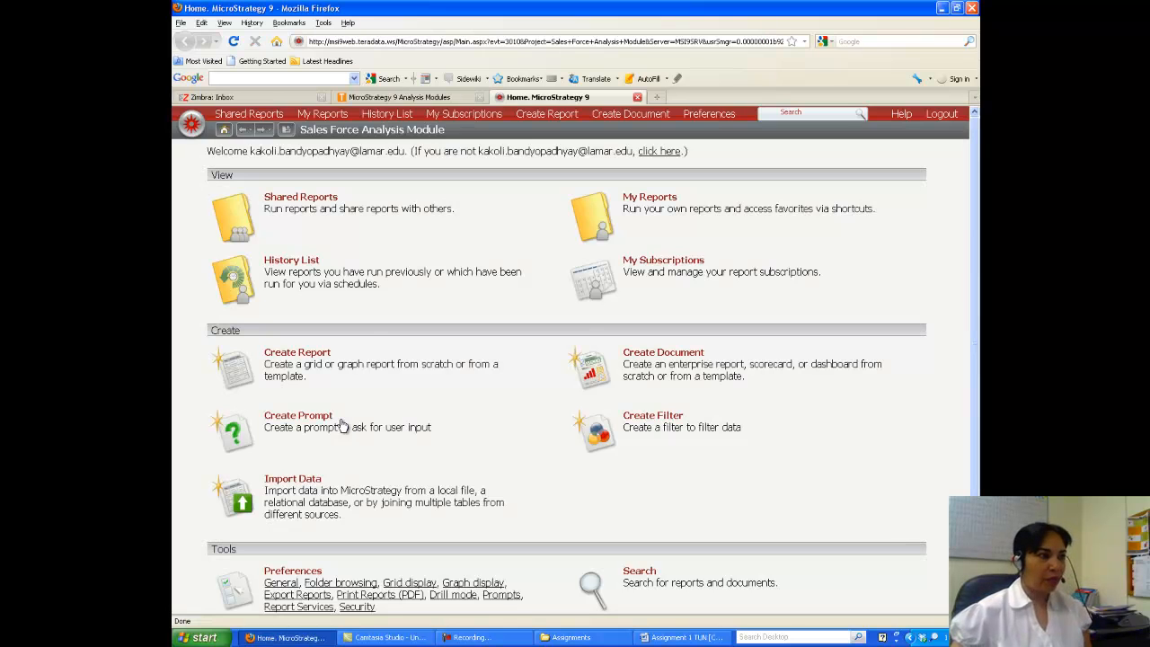
Run the Product Performance Summary by Quarter report from the shared Product Sales Analysis reports for the year 2009
left_click(307, 199)
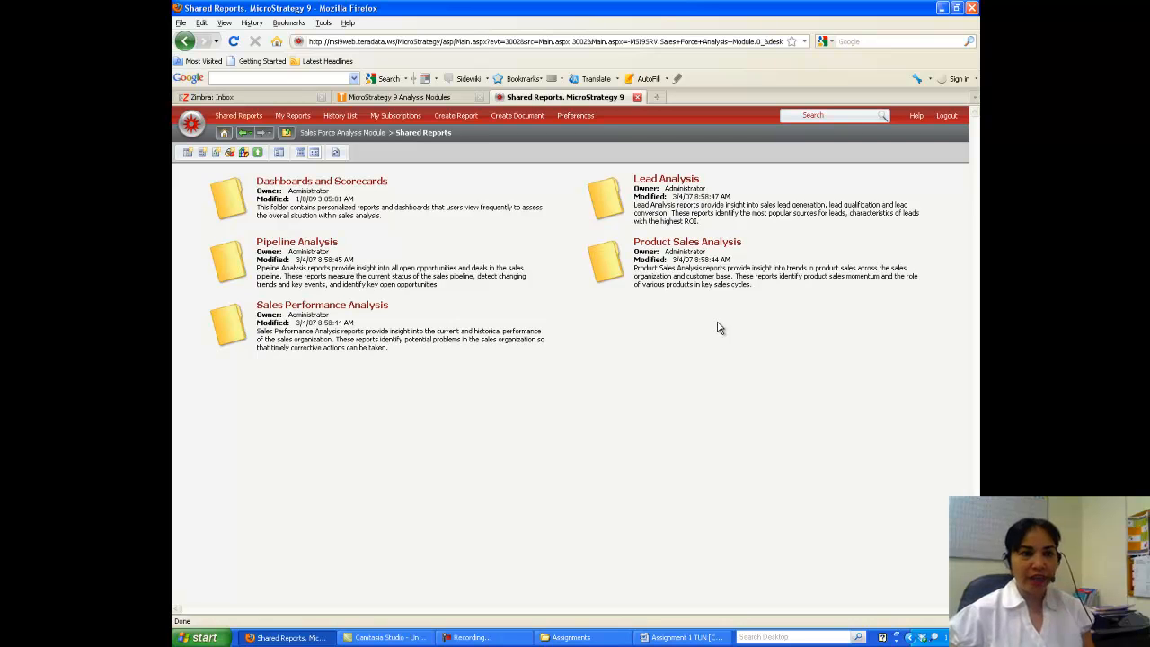
left_click(688, 243)
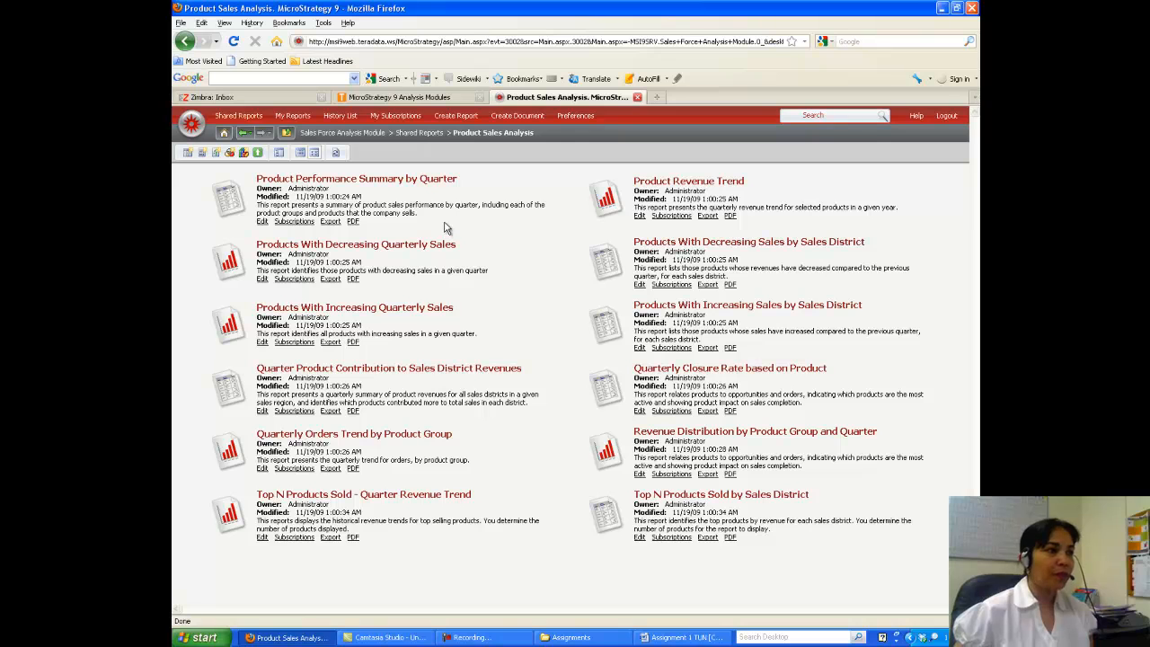
left_click(404, 180)
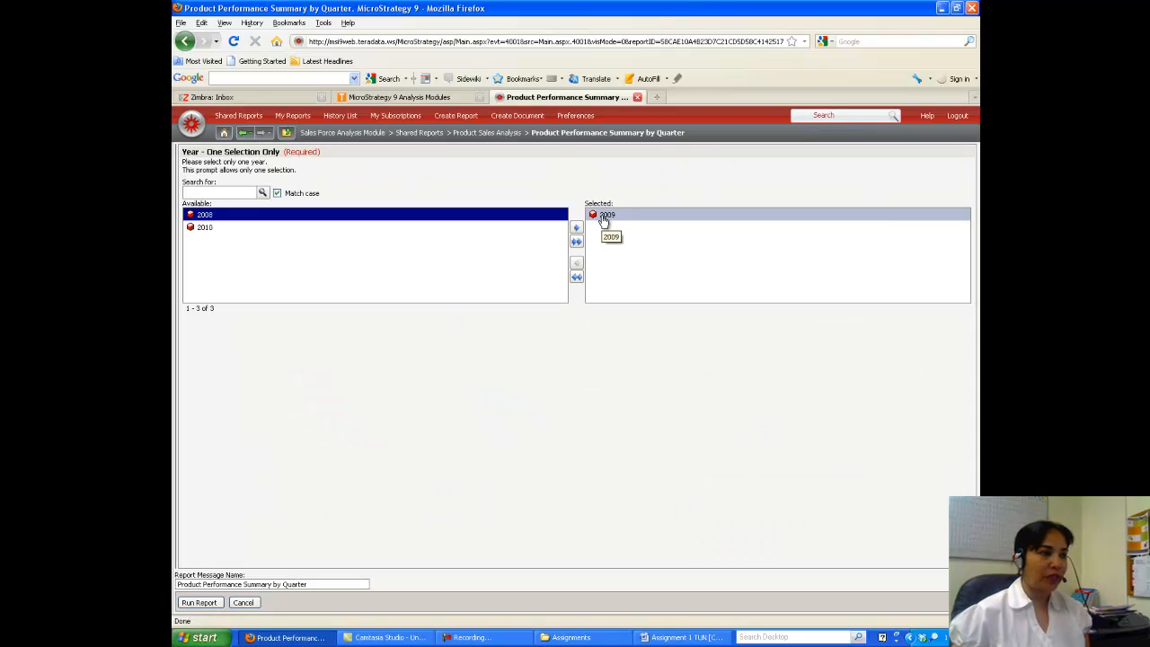
left_click(205, 216)
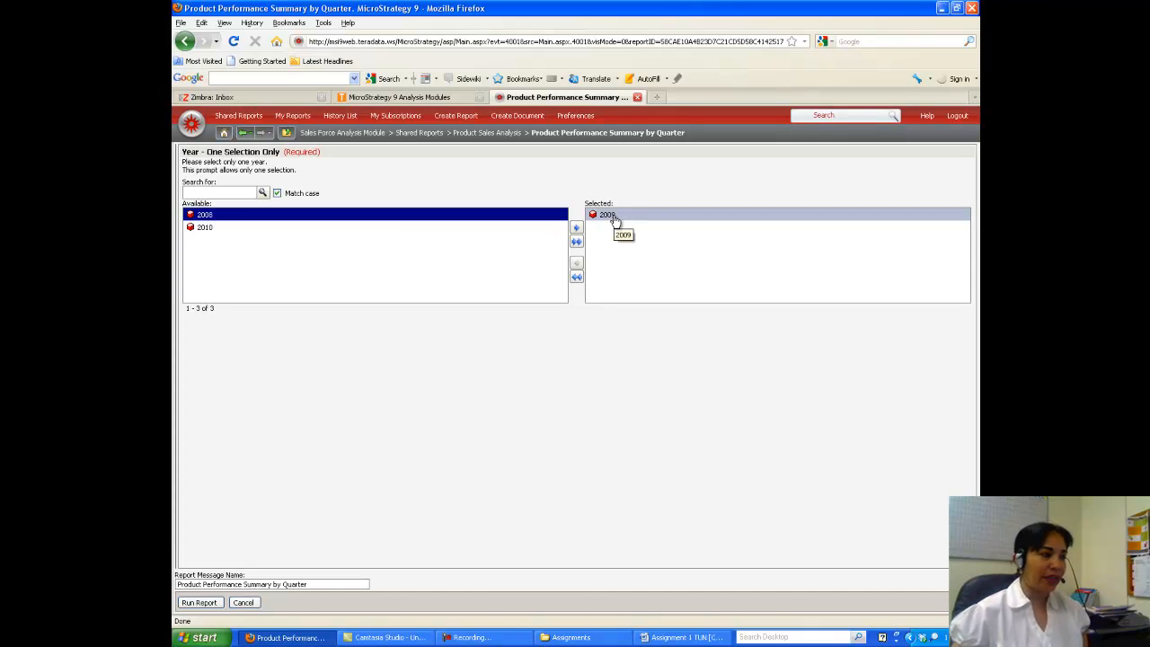
left_click(198, 602)
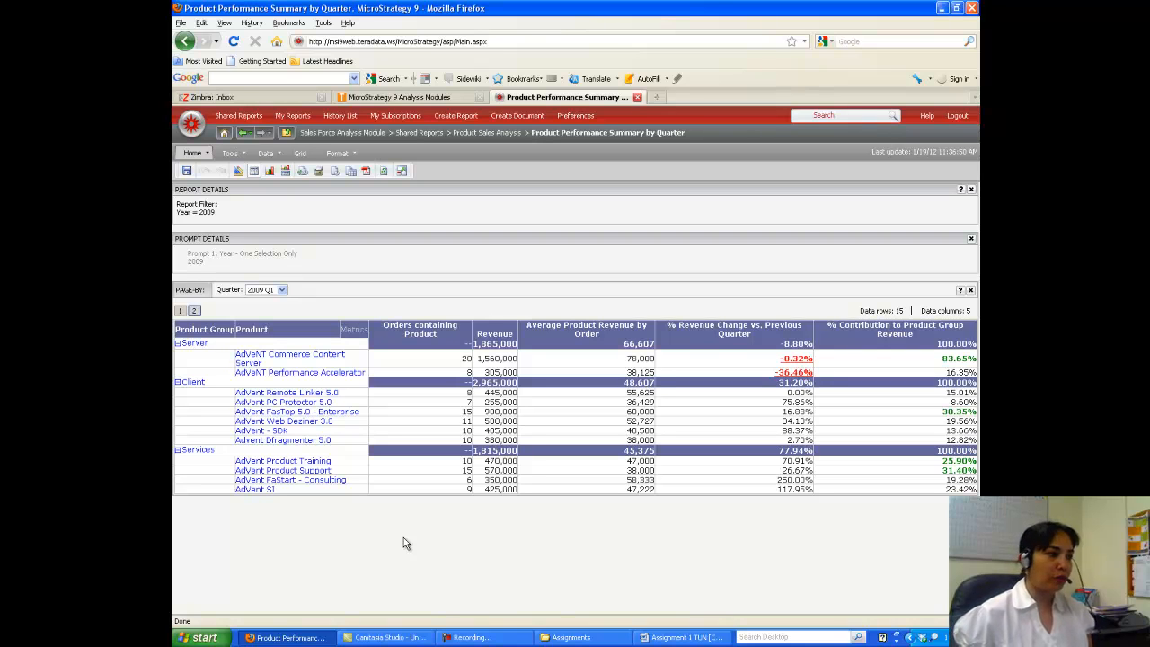
Page the report to quarter 2009 Q2 and return it to 2009 Q1
left_click(282, 291)
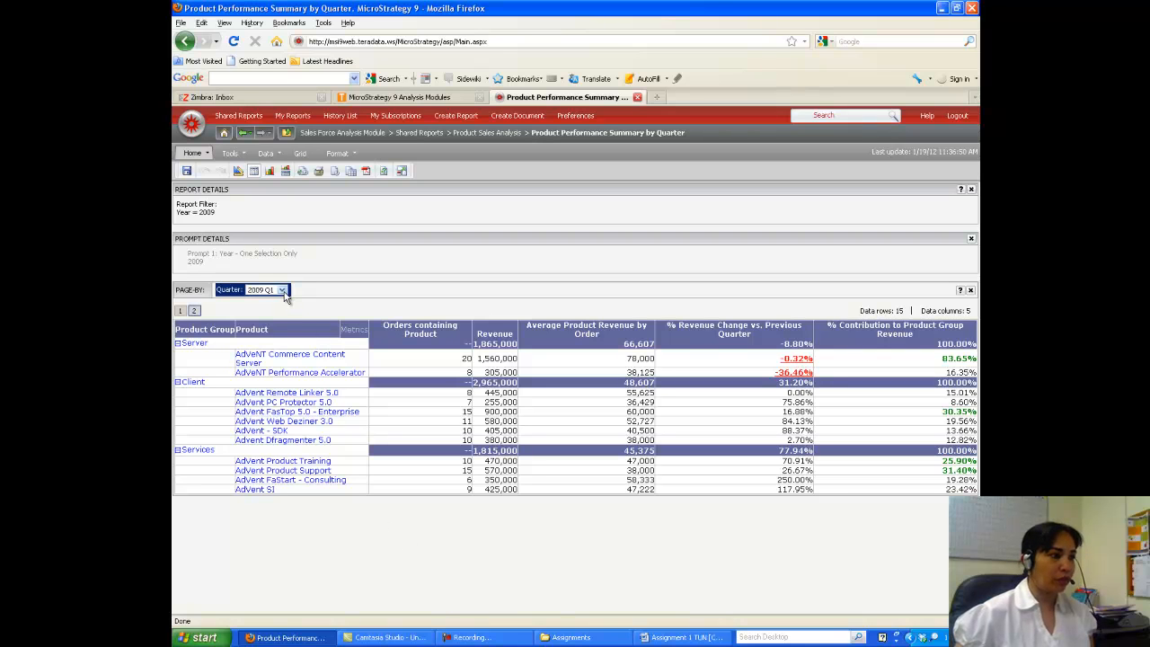
left_click(283, 295)
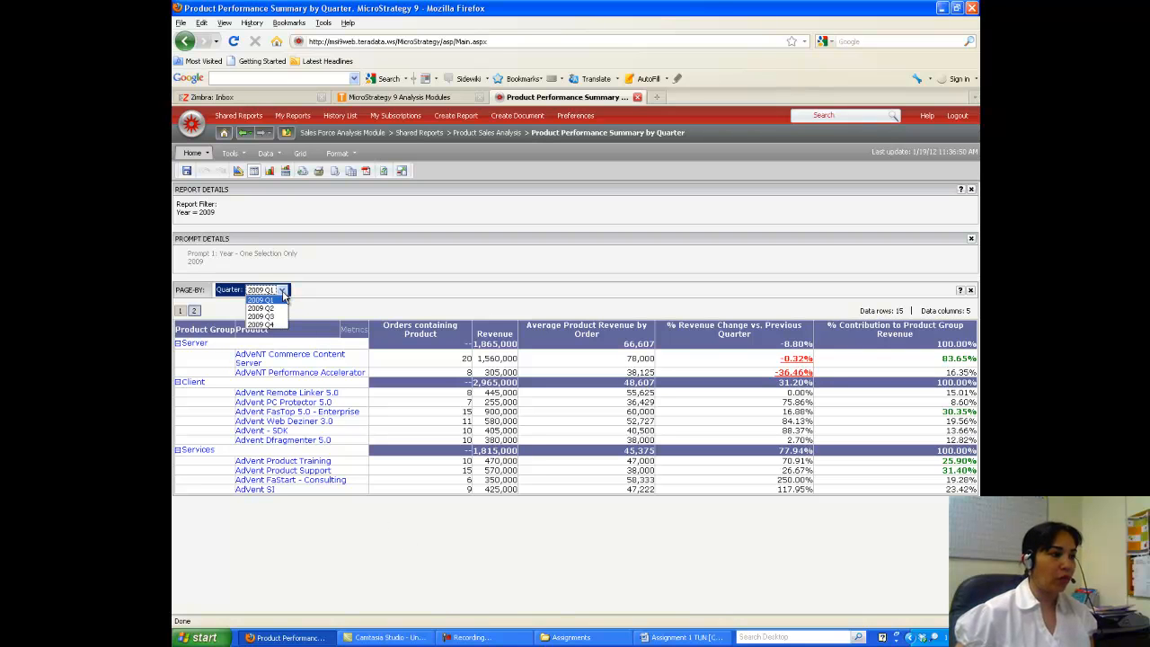
left_click(280, 309)
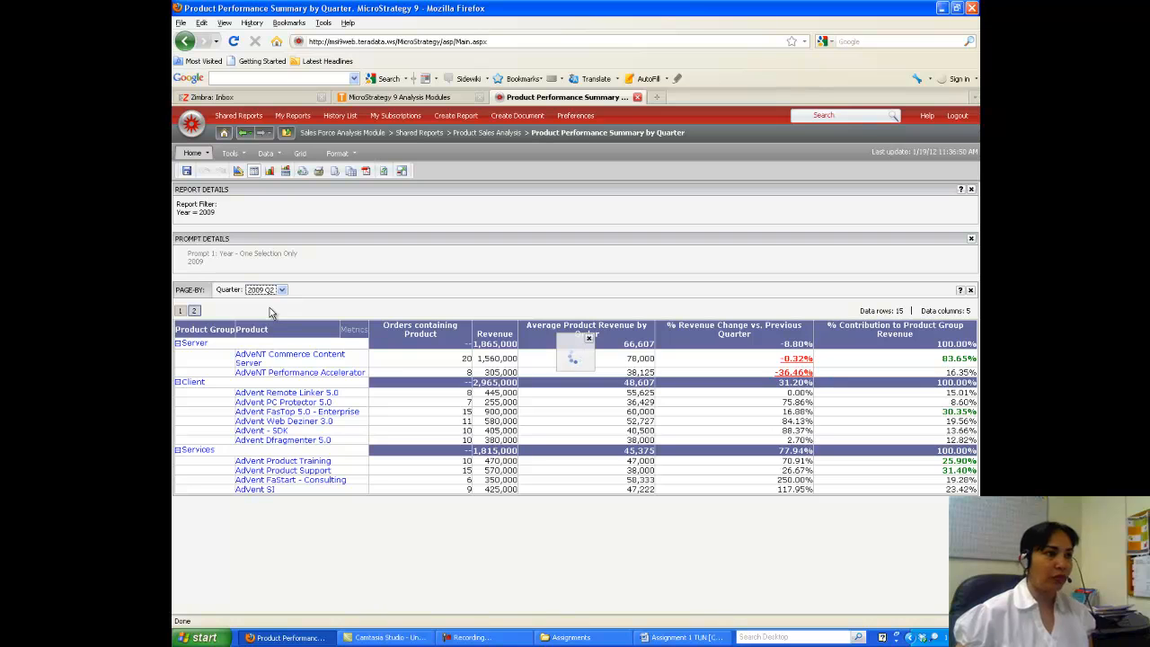
left_click(281, 293)
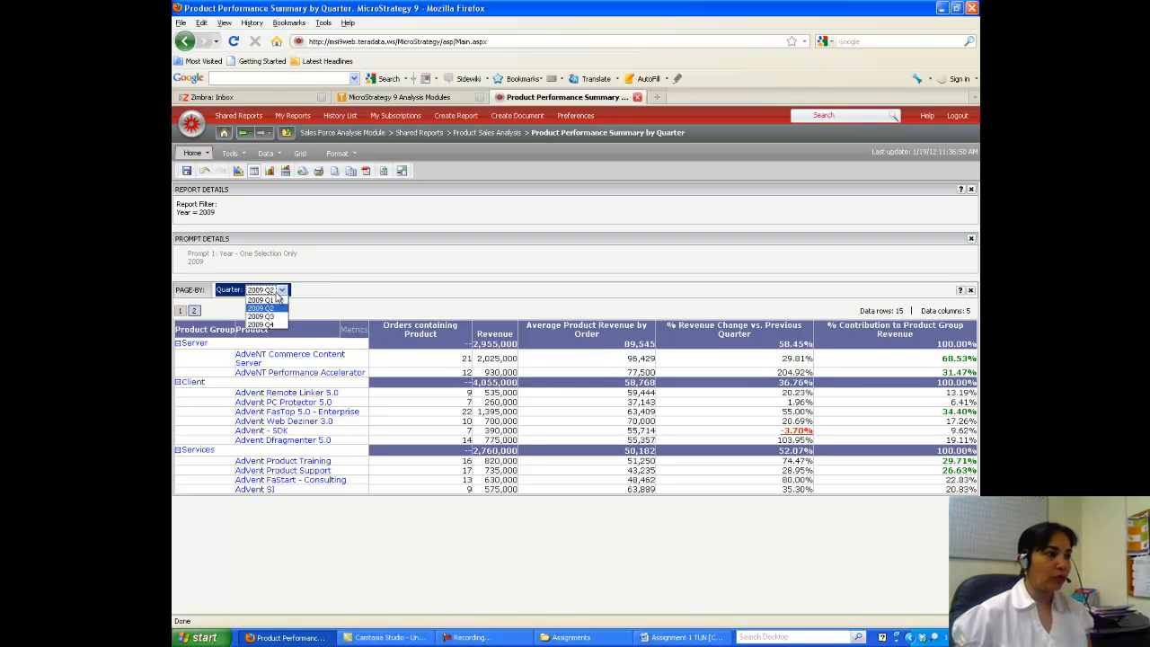
left_click(260, 299)
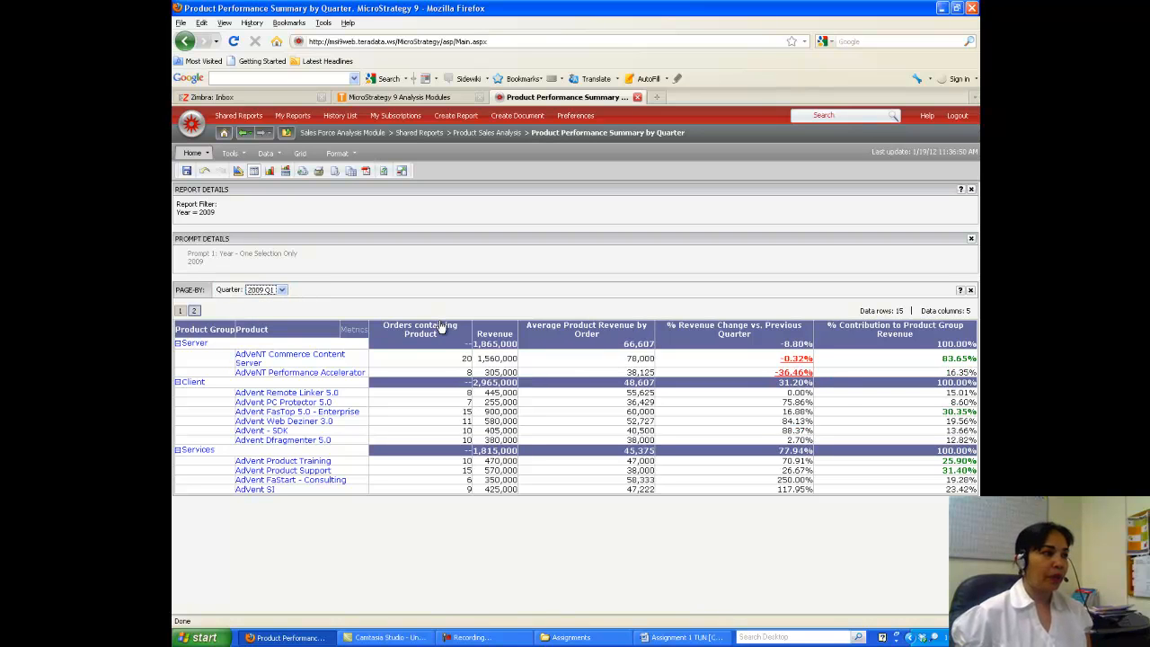
Open the report in design mode and check the Word assignment for the metrics to remove, returning to Firefox
left_click(240, 173)
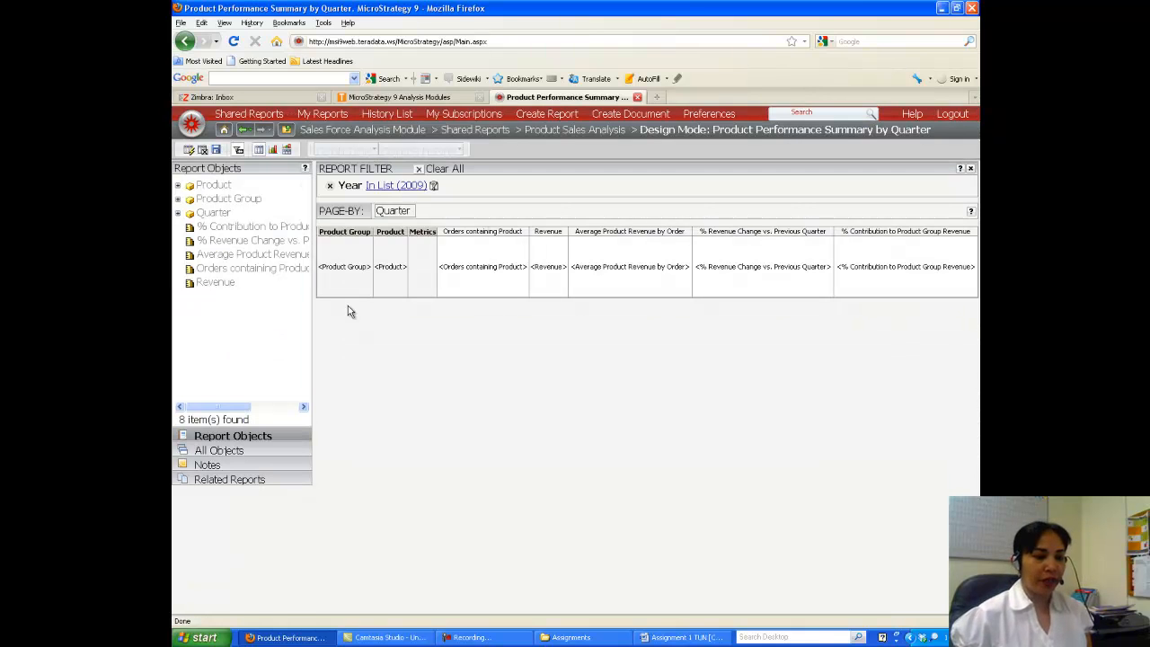
left_click(670, 637)
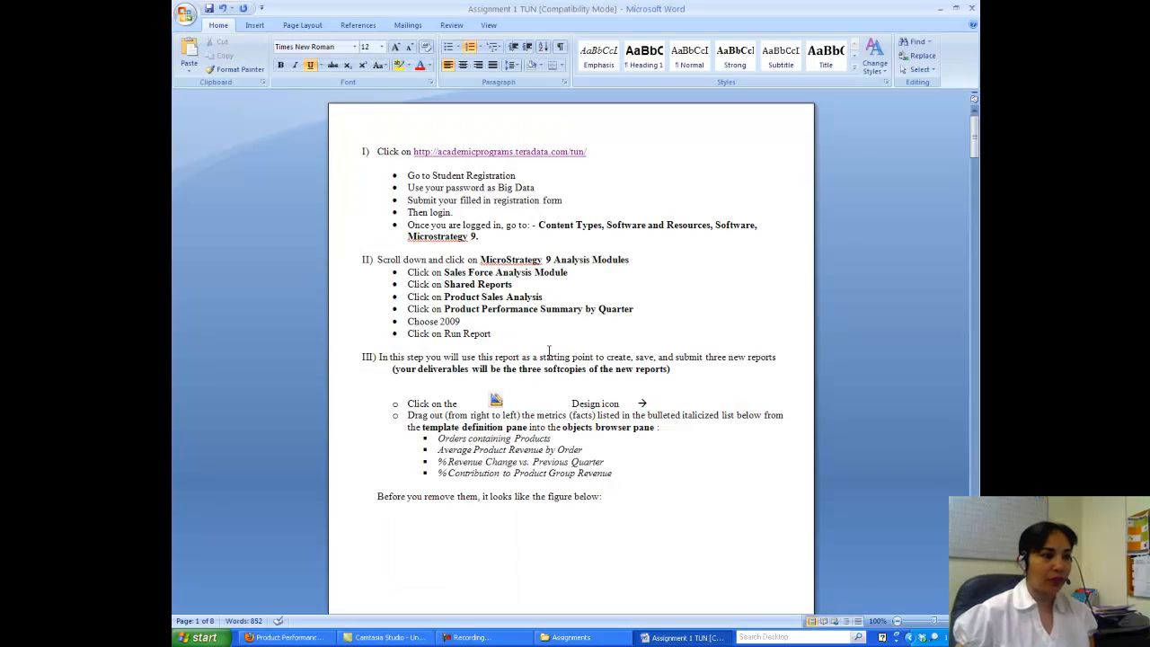
left_click_drag(975, 152, 976, 169)
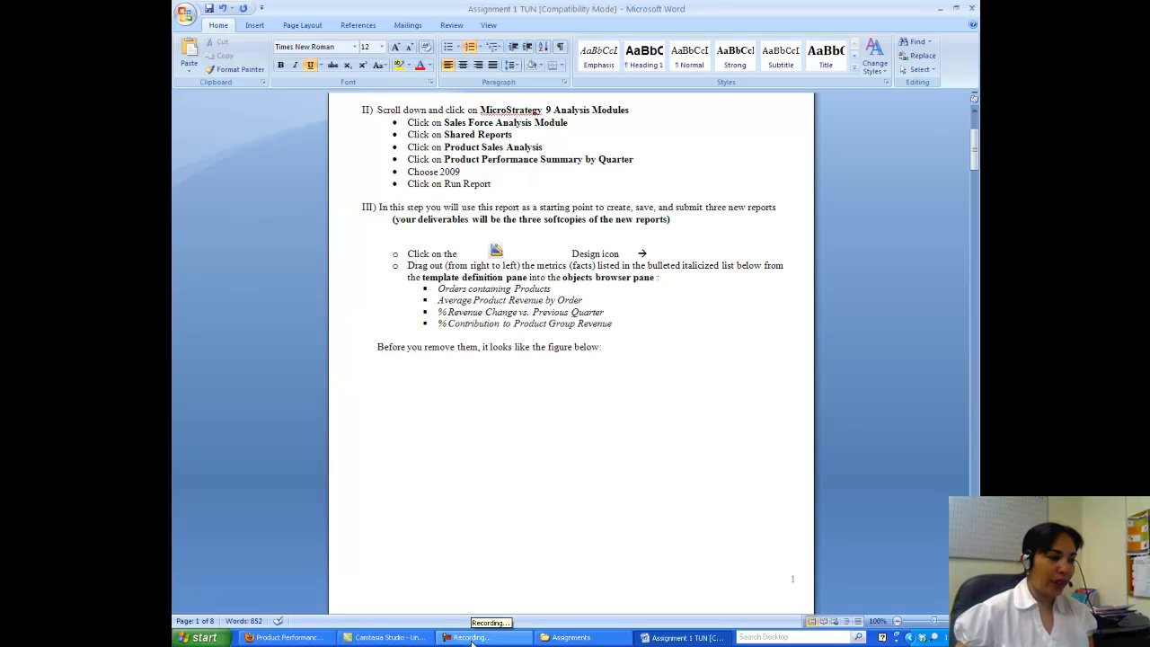
left_click(284, 640)
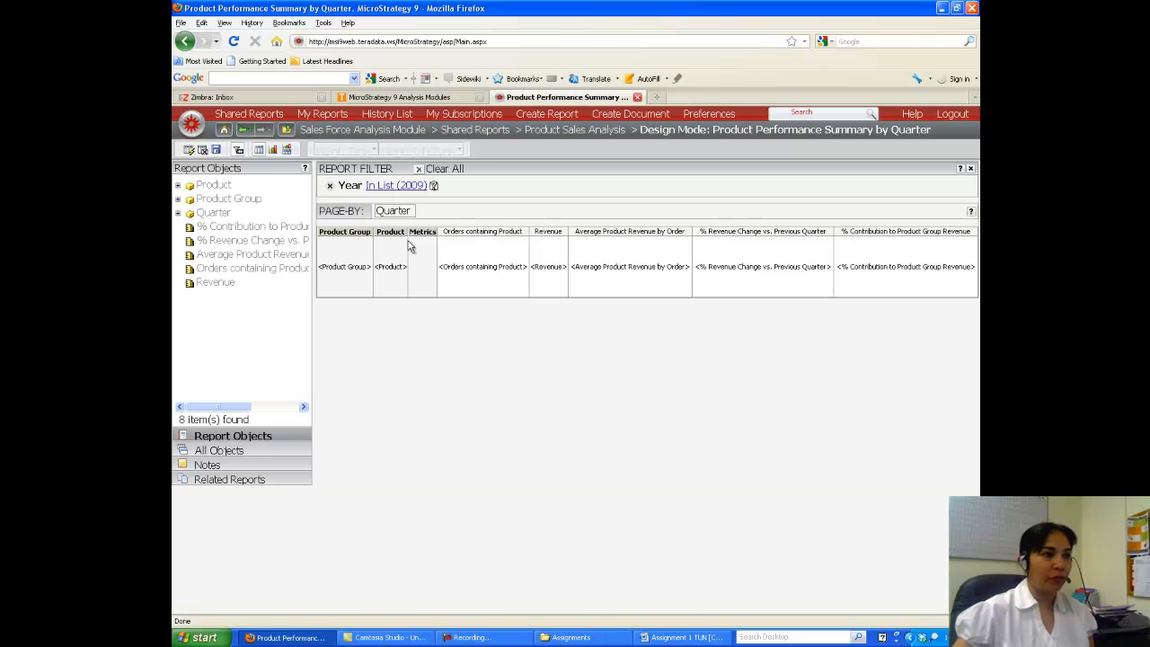
Remove the Orders containing Product, Average Product Revenue by Order, % Revenue Change vs. Previous Quarter and % Contribution to Product Group Revenue metrics, and run the report
left_click_drag(465, 235, 278, 254)
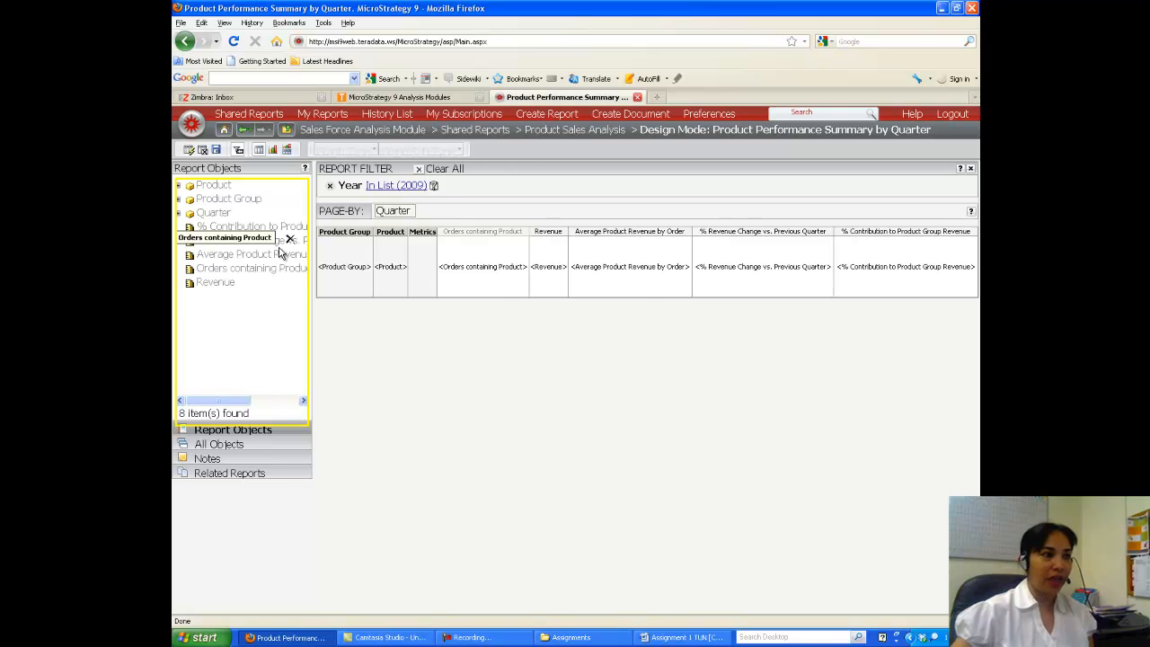
left_click_drag(278, 254, 281, 255)
left_click_drag(557, 232, 268, 256)
left_click_drag(598, 231, 295, 242)
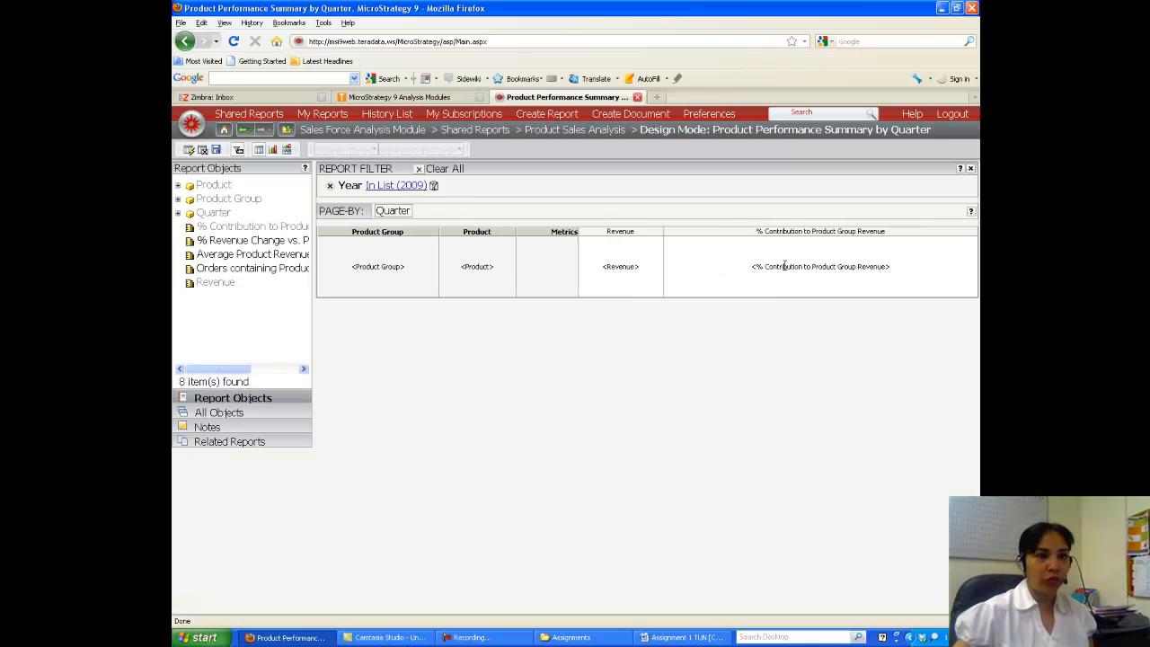
left_click_drag(785, 234, 297, 245)
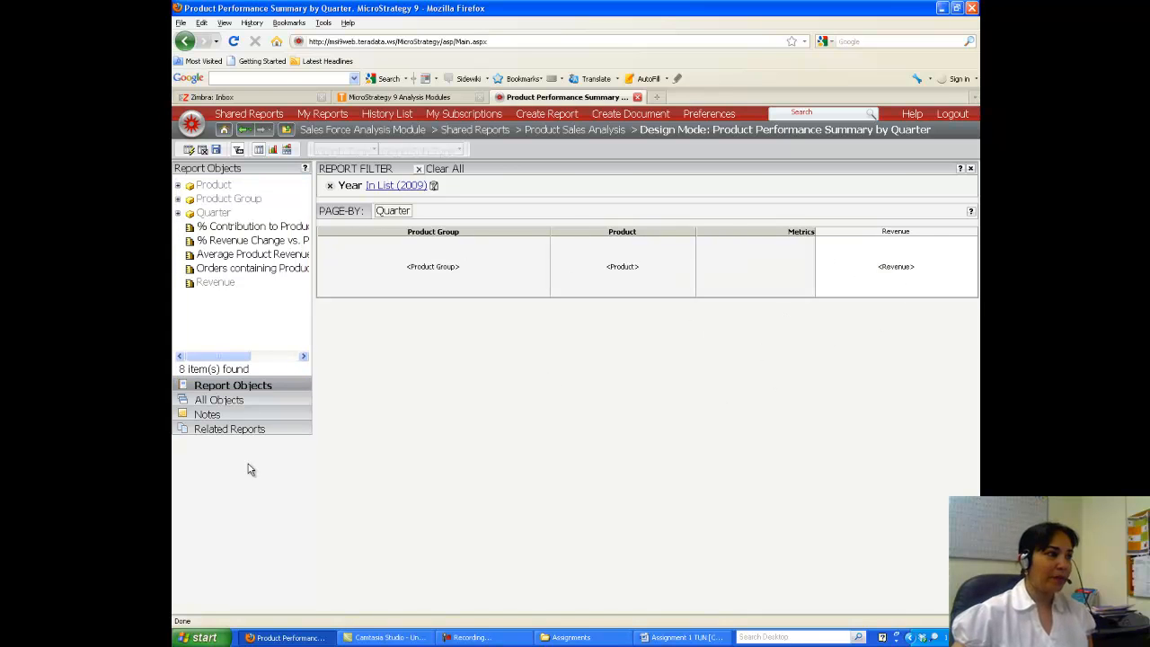
left_click(188, 149)
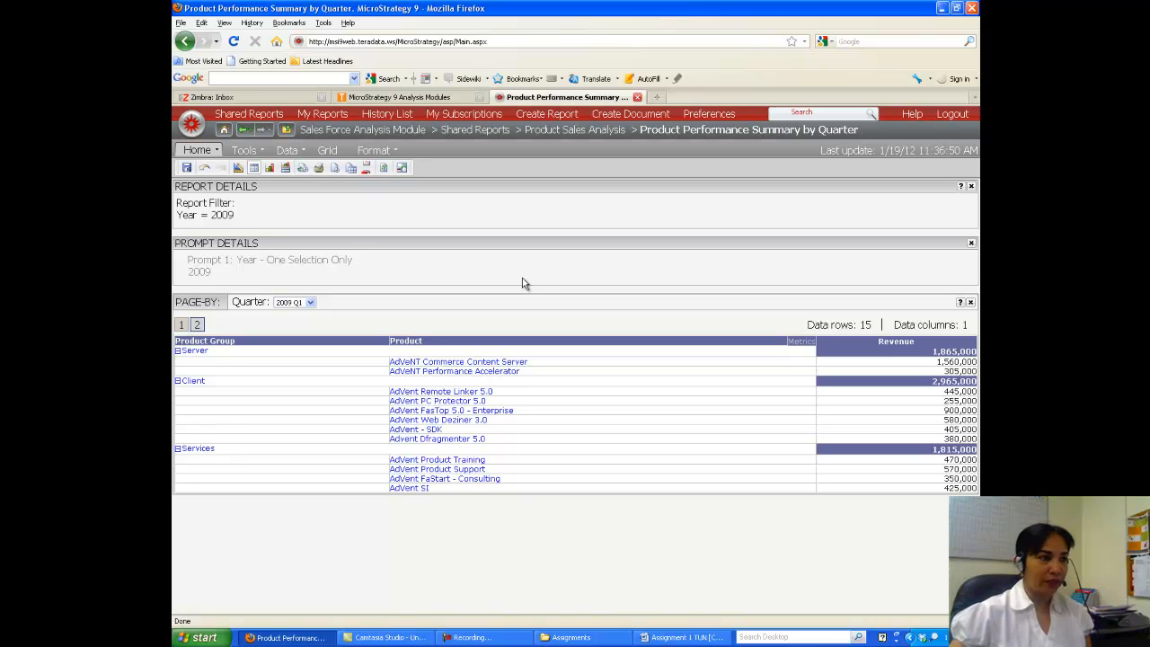
Return the report to design mode and remove Product Group and Product from the rows
left_click(238, 170)
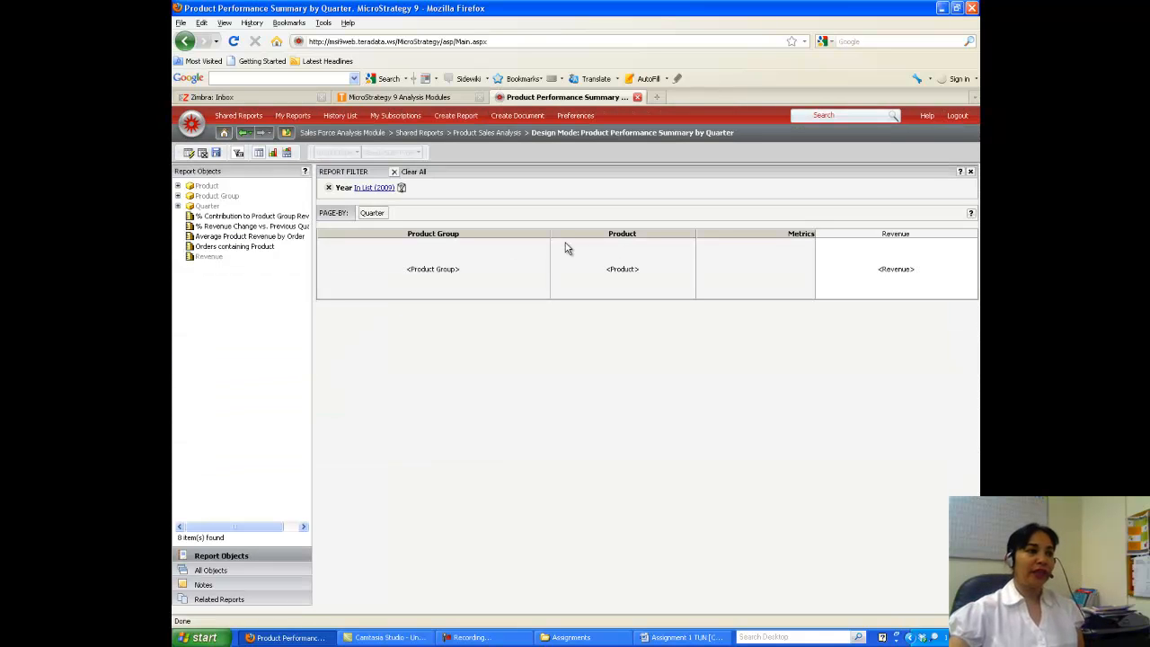
left_click_drag(418, 241, 225, 239)
left_click_drag(429, 241, 230, 238)
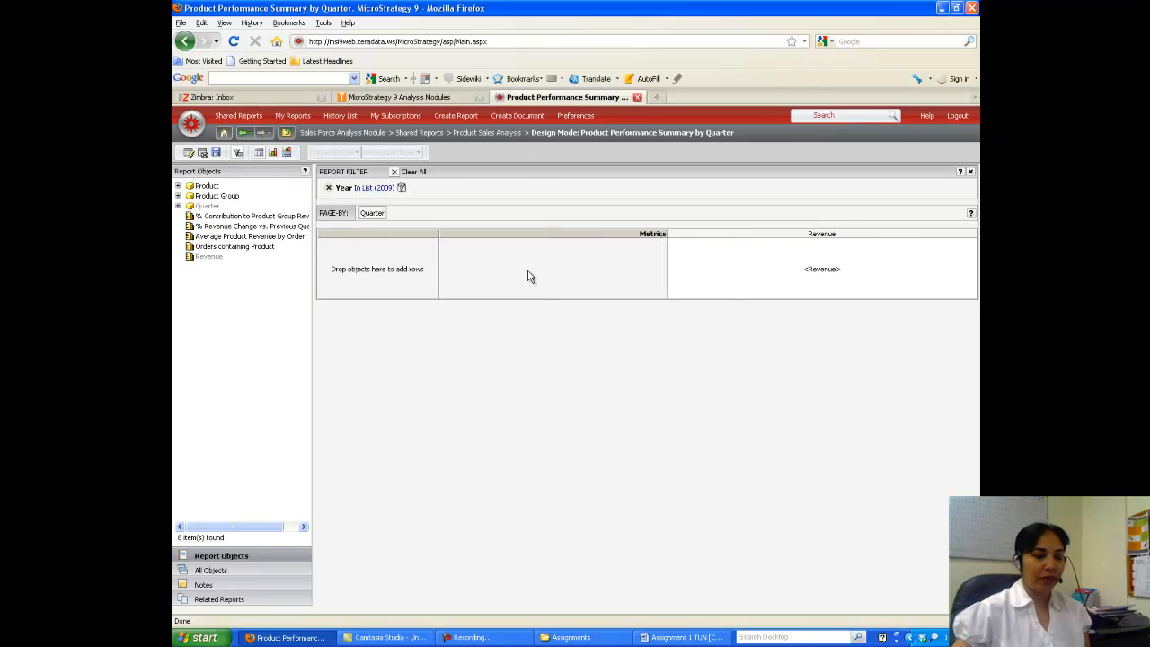
Switch to the Word assignment and read the Report I instructions for the Sales District by Quarter analysis
left_click(688, 637)
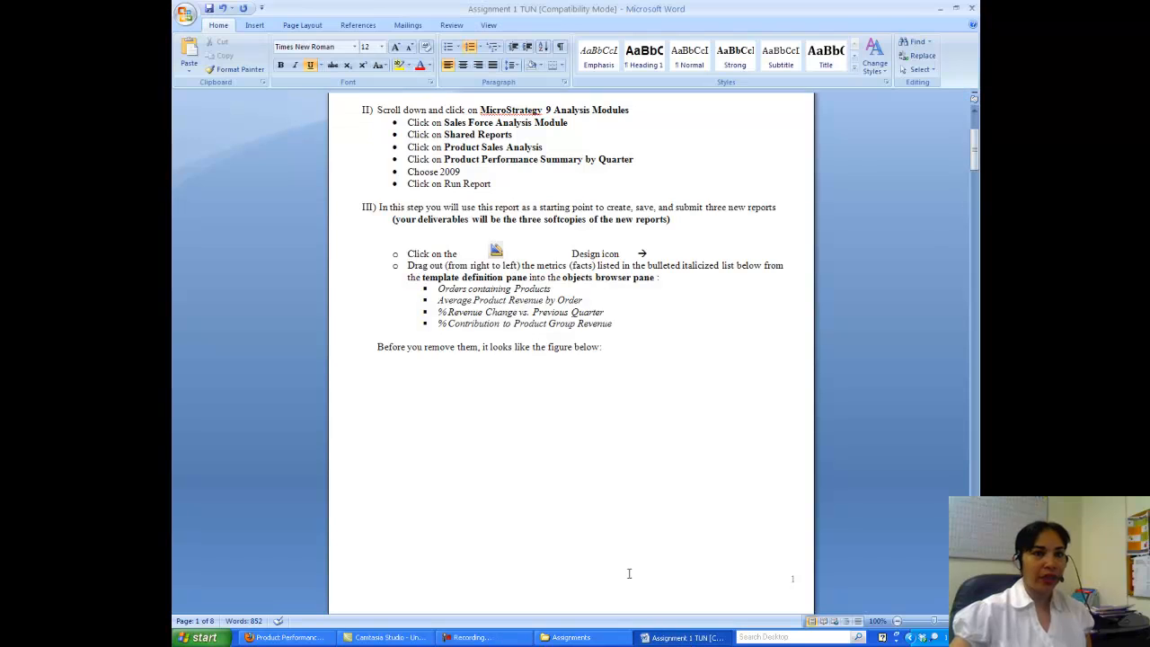
scroll(629, 570, "down", 5)
left_click_drag(975, 180, 971, 353)
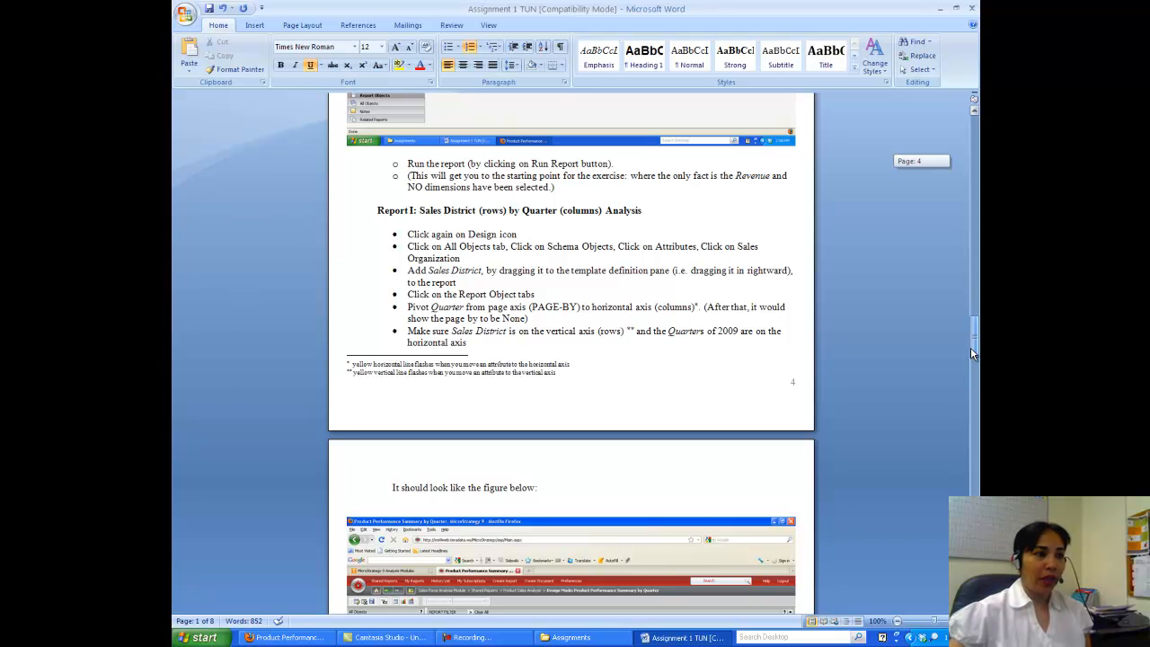
left_click_drag(972, 353, 972, 370)
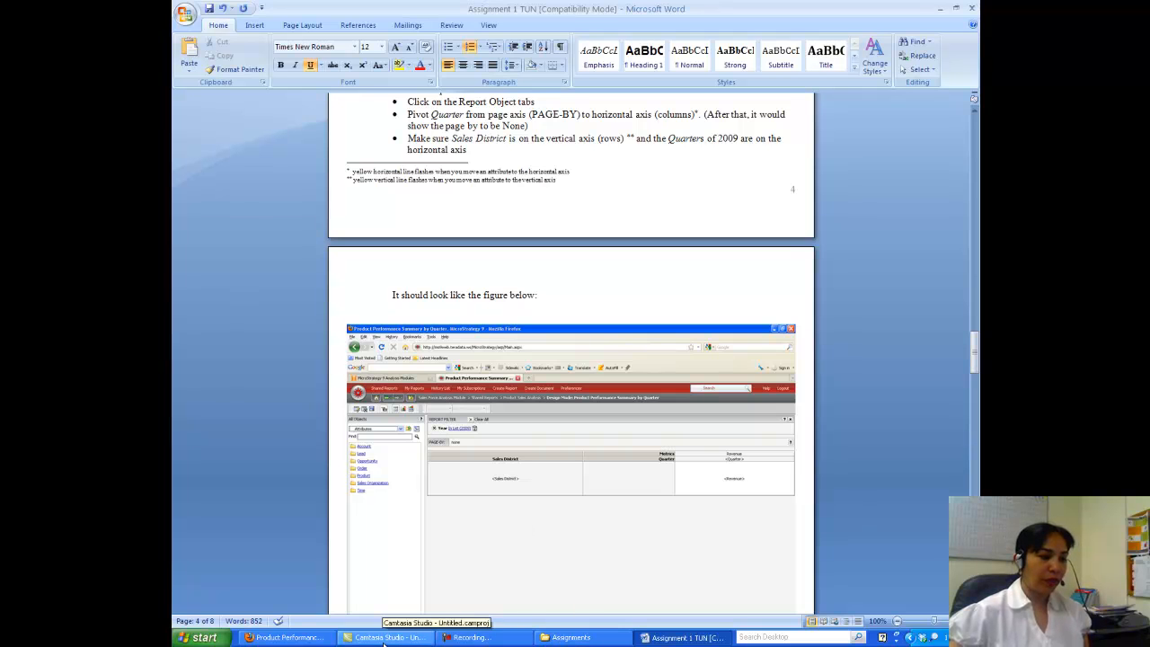
Switch back to Firefox and browse all objects to the Sales Organization folder under the Schema Objects attributes
left_click(286, 637)
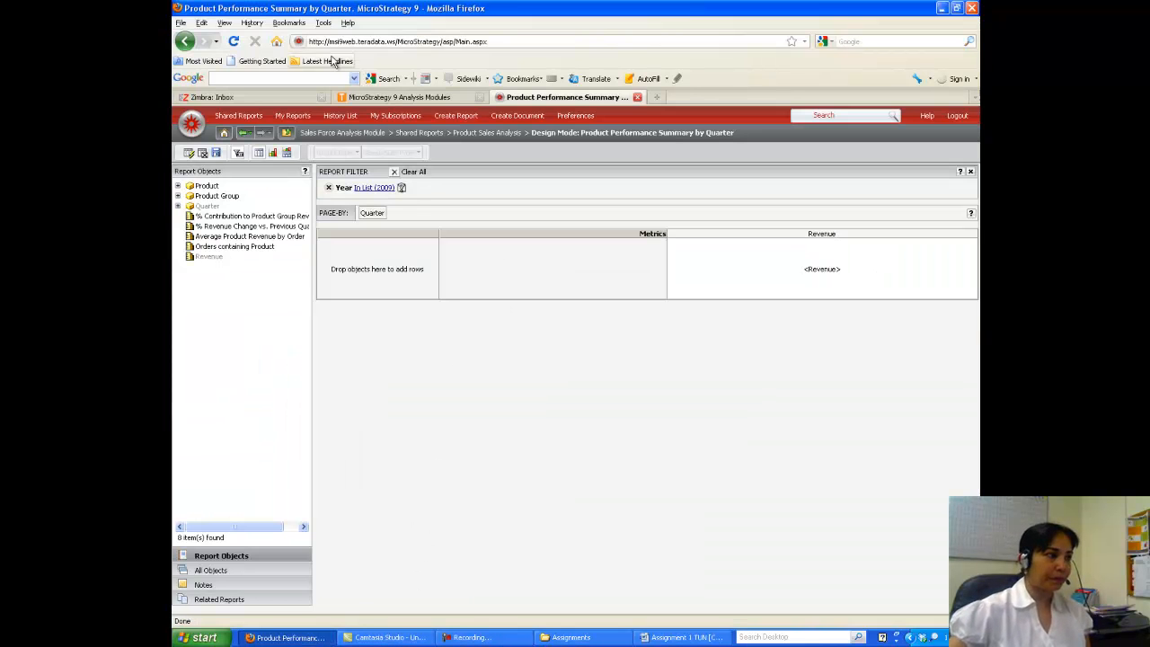
left_click(207, 573)
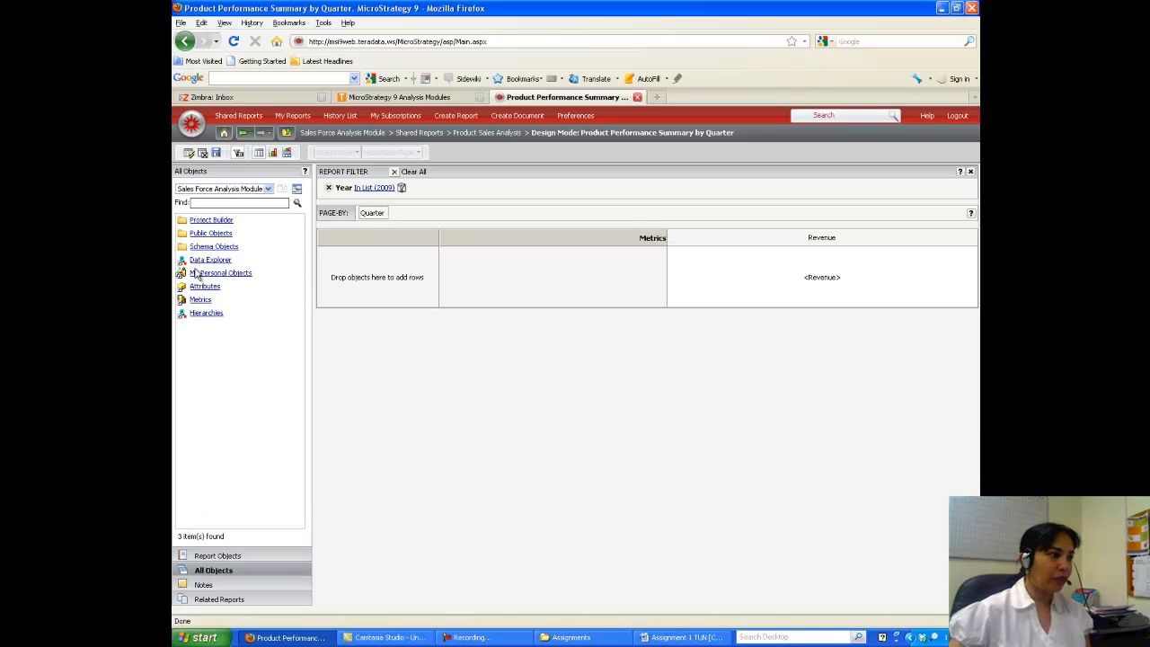
left_click(208, 247)
left_click(200, 220)
left_click(233, 288)
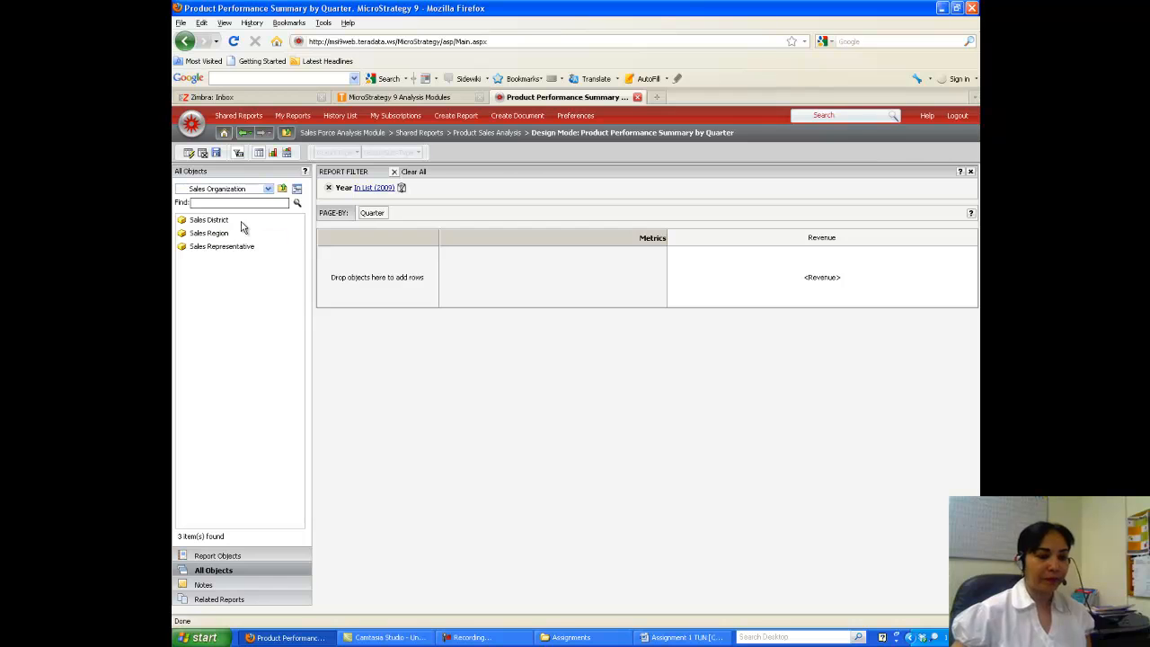
Review the Report I instructions in the Word assignment, switch back to Firefox and add Sales District to the report's columns
left_click(683, 638)
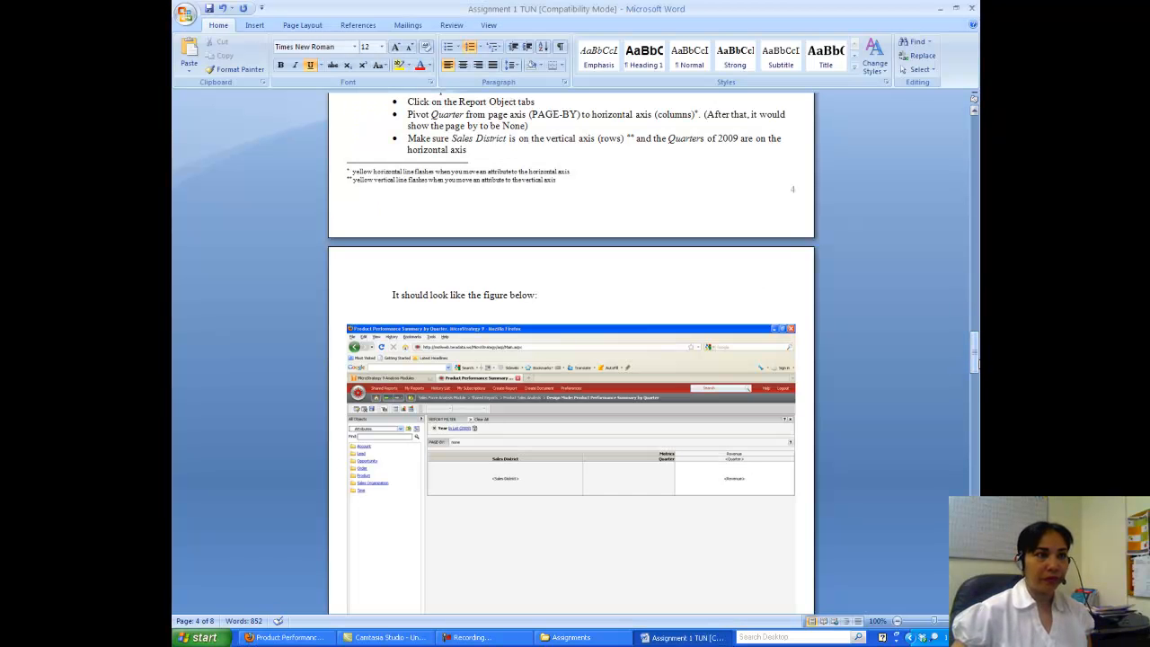
left_click_drag(973, 375, 977, 346)
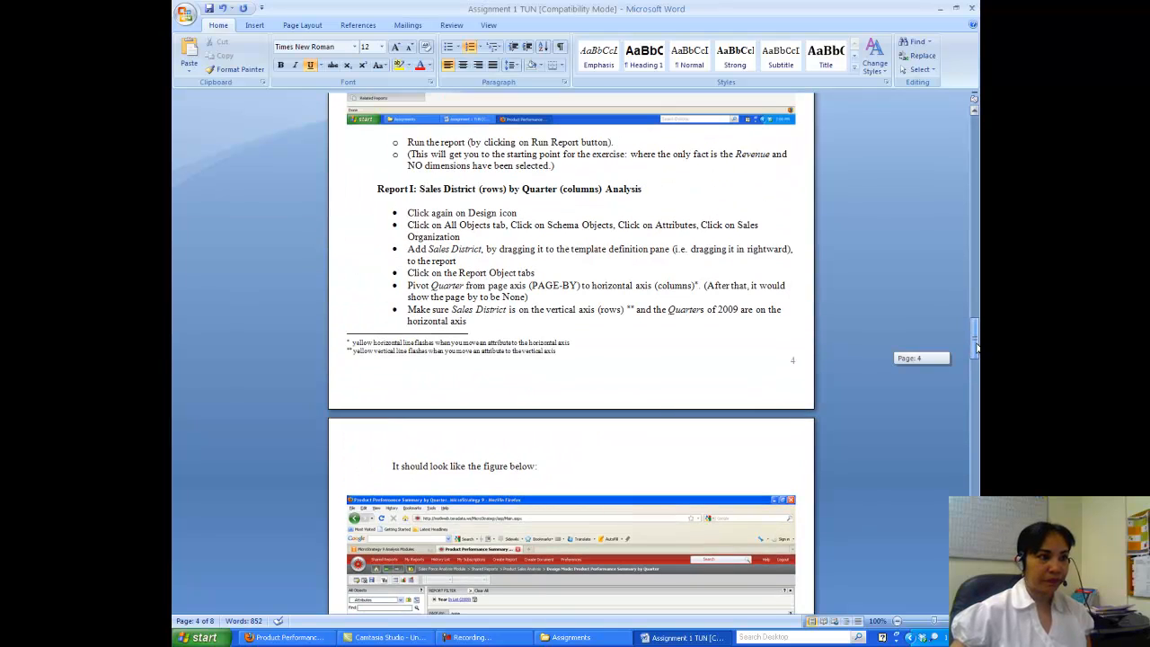
mouse_move(977, 347)
left_mouse_down()
mouse_move(974, 260)
mouse_move(974, 352)
left_mouse_up()
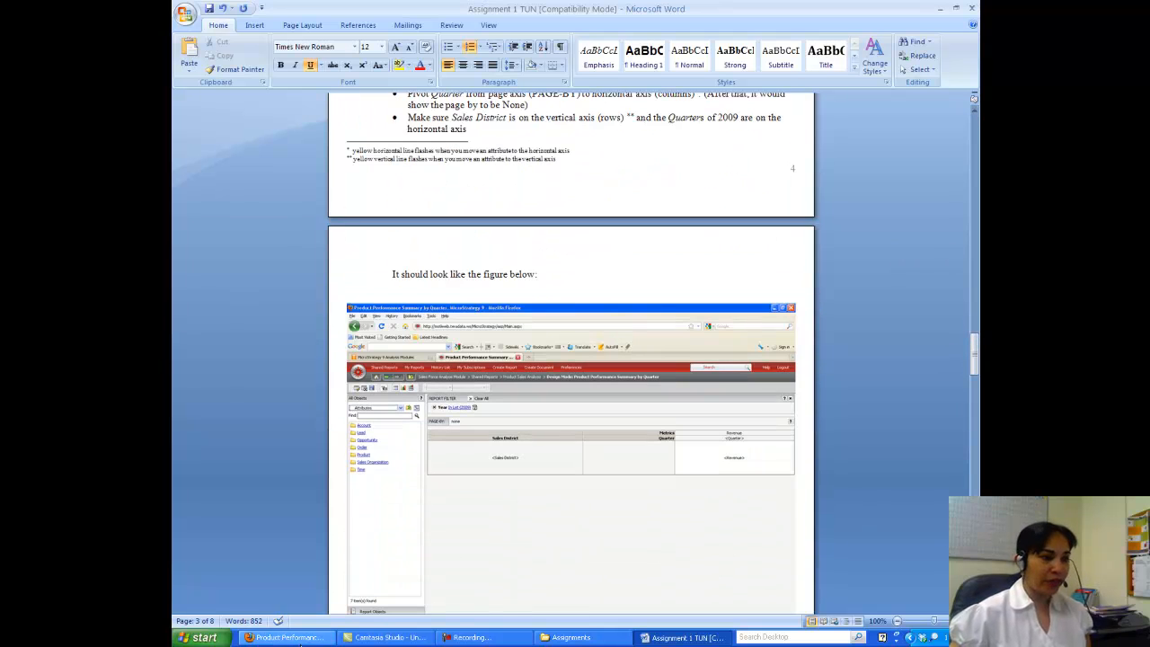
left_click(302, 641)
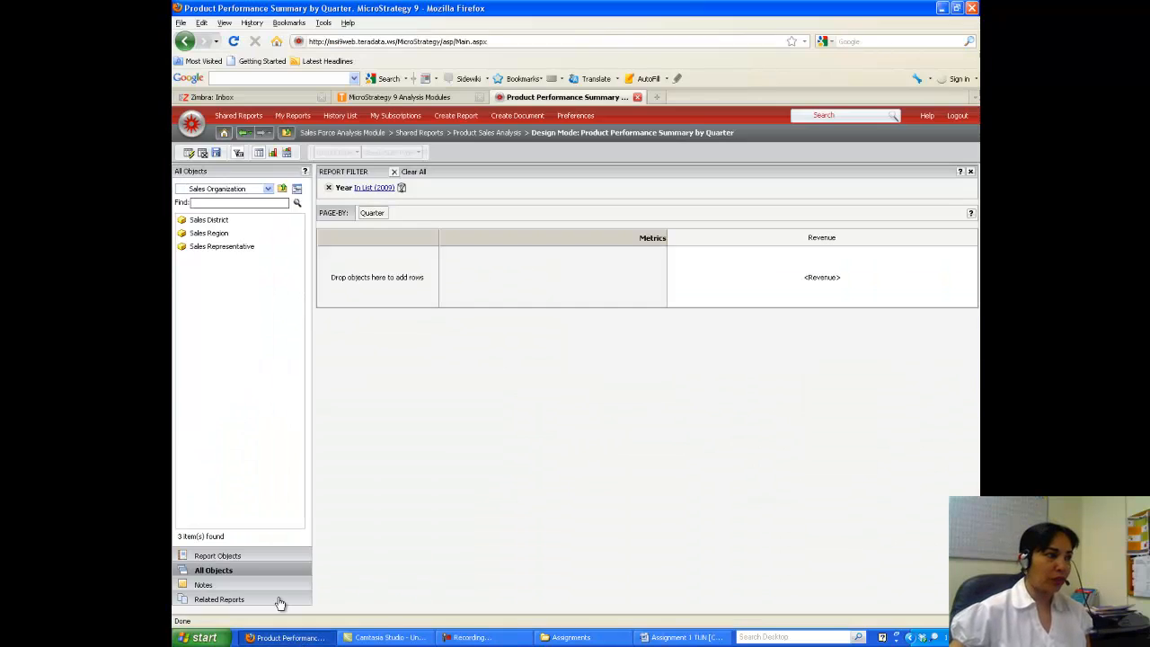
left_click_drag(201, 225, 407, 272)
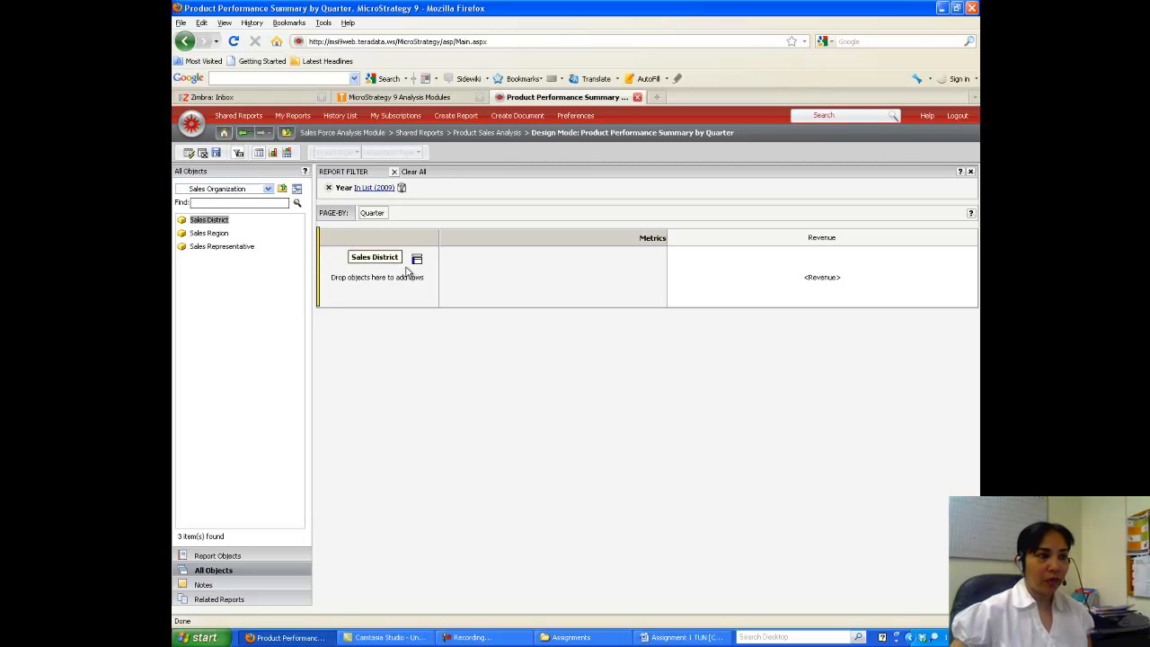
left_click_drag(407, 270, 523, 259)
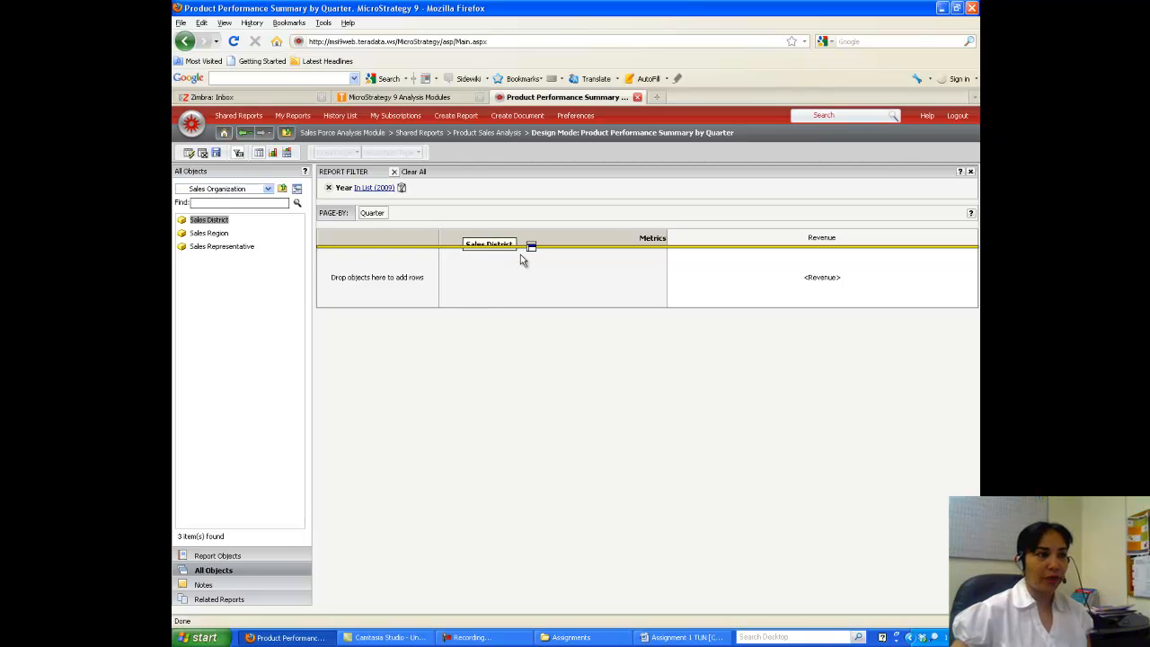
left_click_drag(521, 255, 520, 256)
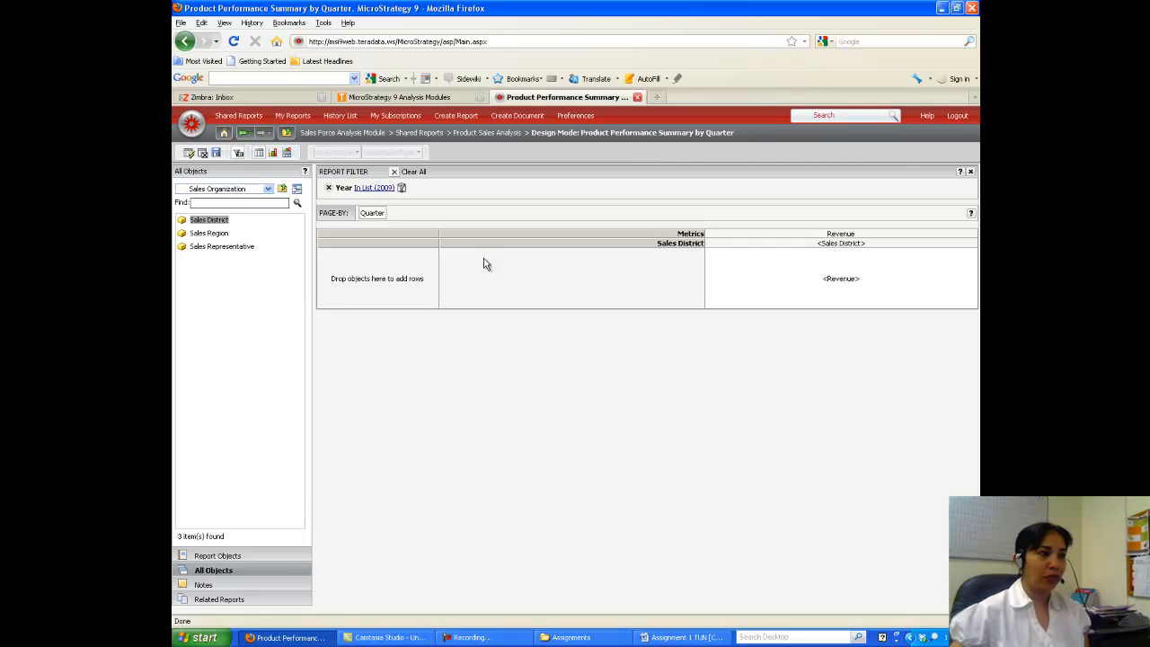
Move Quarter from the page-by axis to the columns and move Sales District from the columns to the rows
left_click(373, 216)
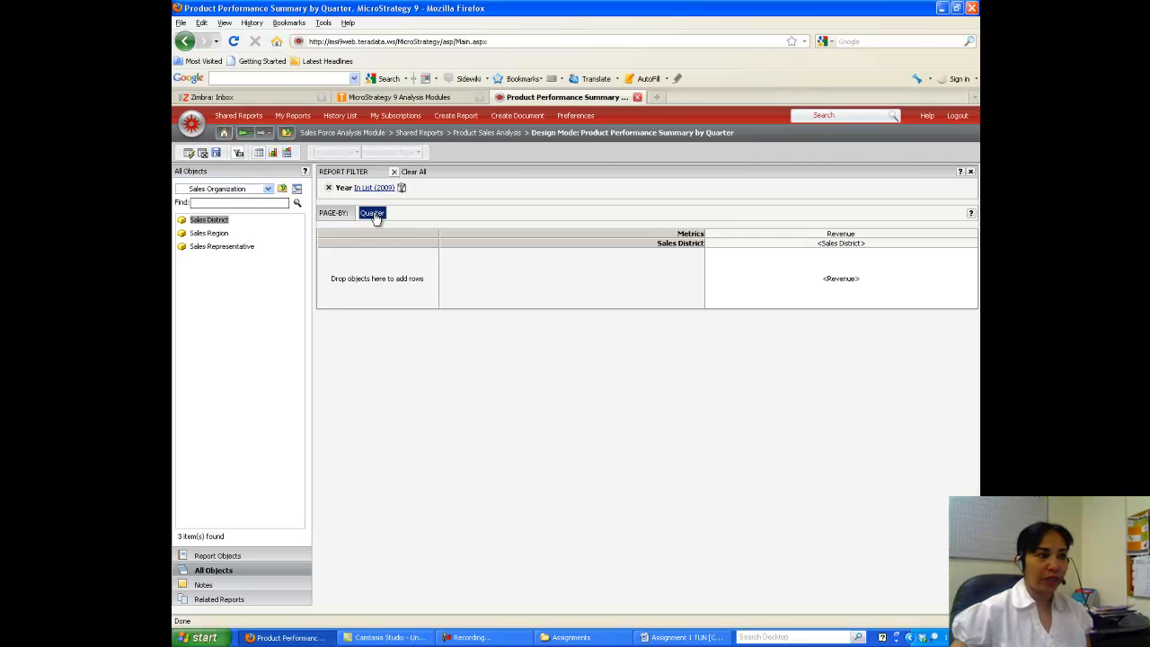
mouse_move(374, 218)
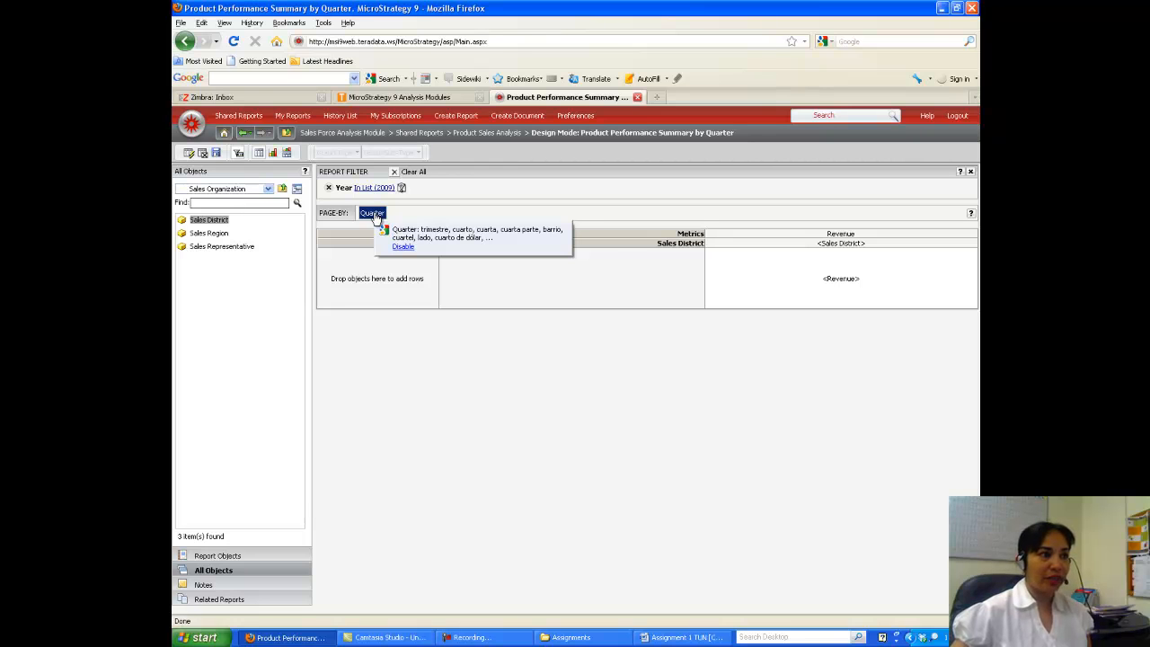
left_click_drag(374, 217, 629, 261)
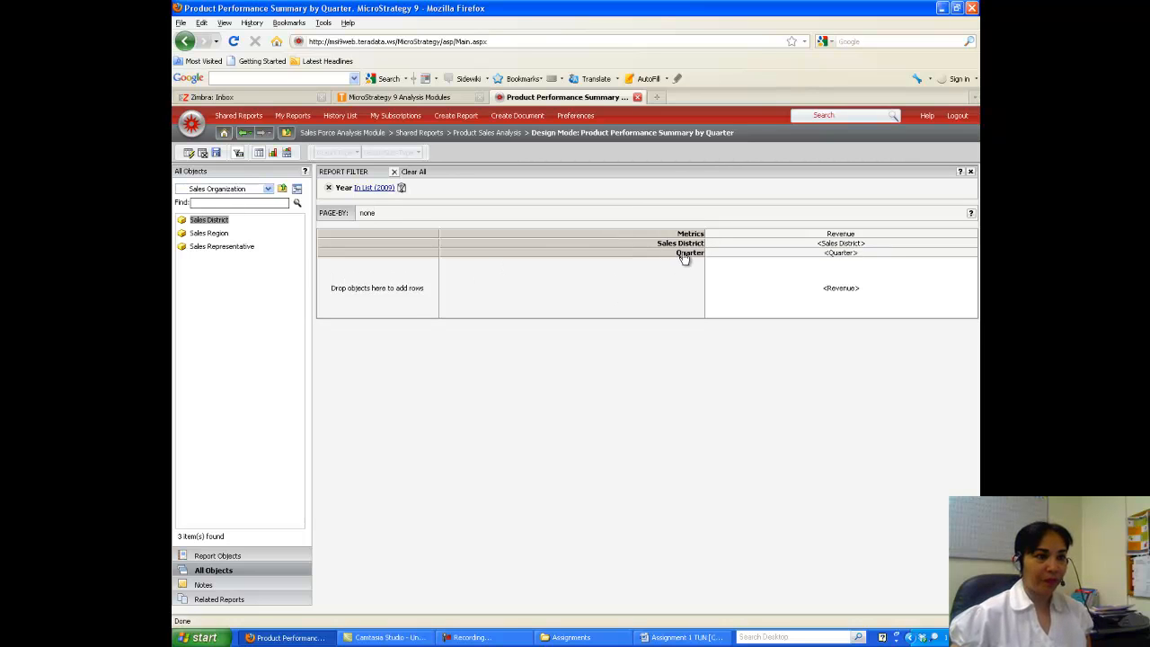
left_click_drag(674, 244, 419, 267)
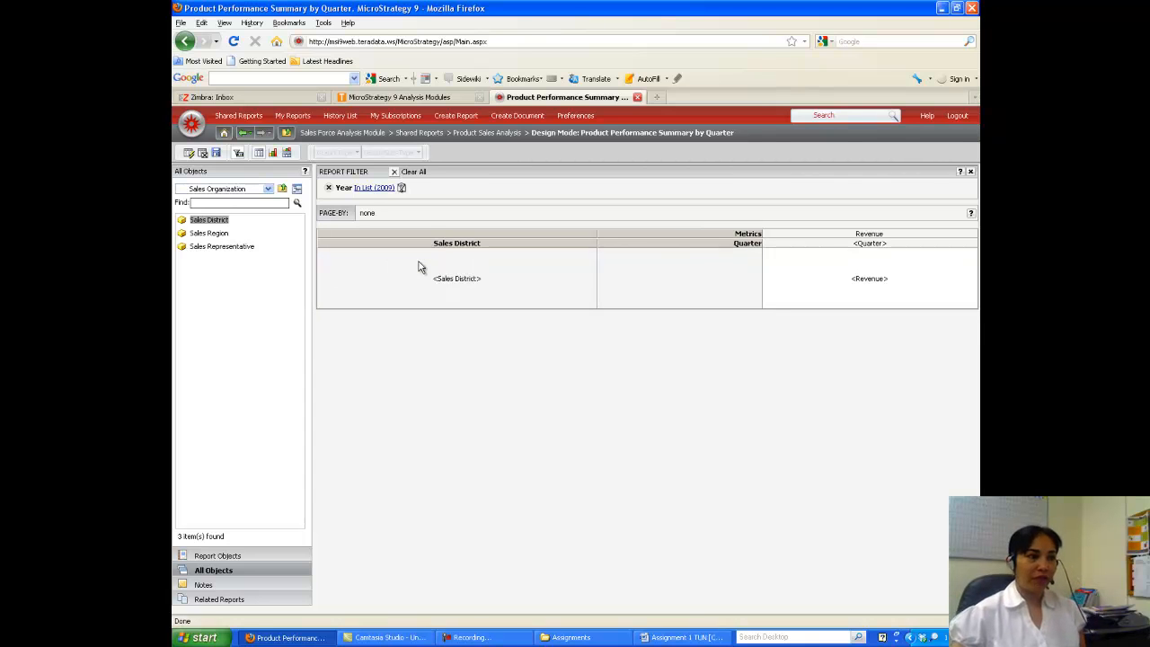
Compare the layout with the figure in the Word assignment, switch back to Firefox and run the report
left_click(659, 640)
left_click_drag(977, 352, 978, 352)
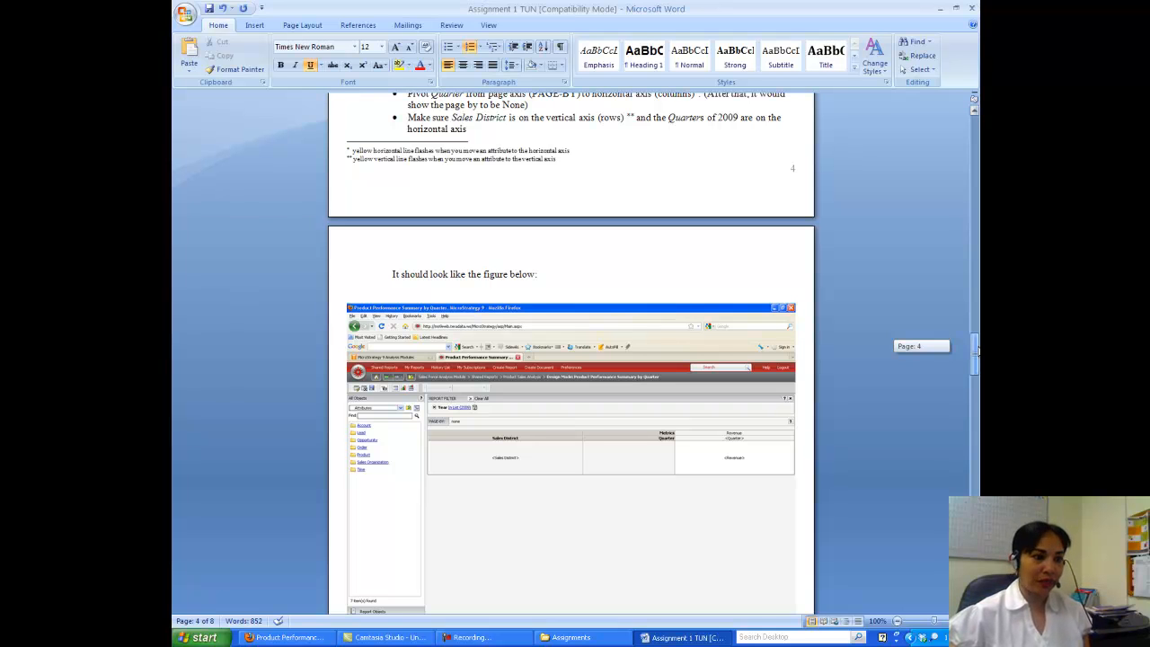
left_click_drag(976, 355, 975, 361)
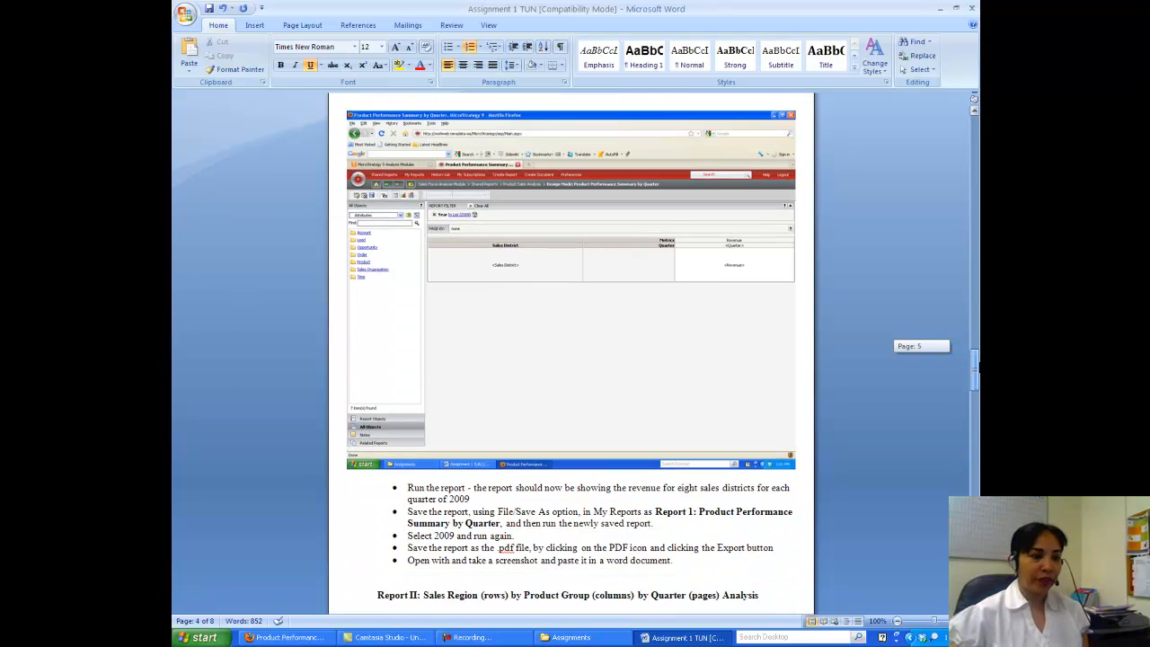
left_click_drag(976, 361, 975, 361)
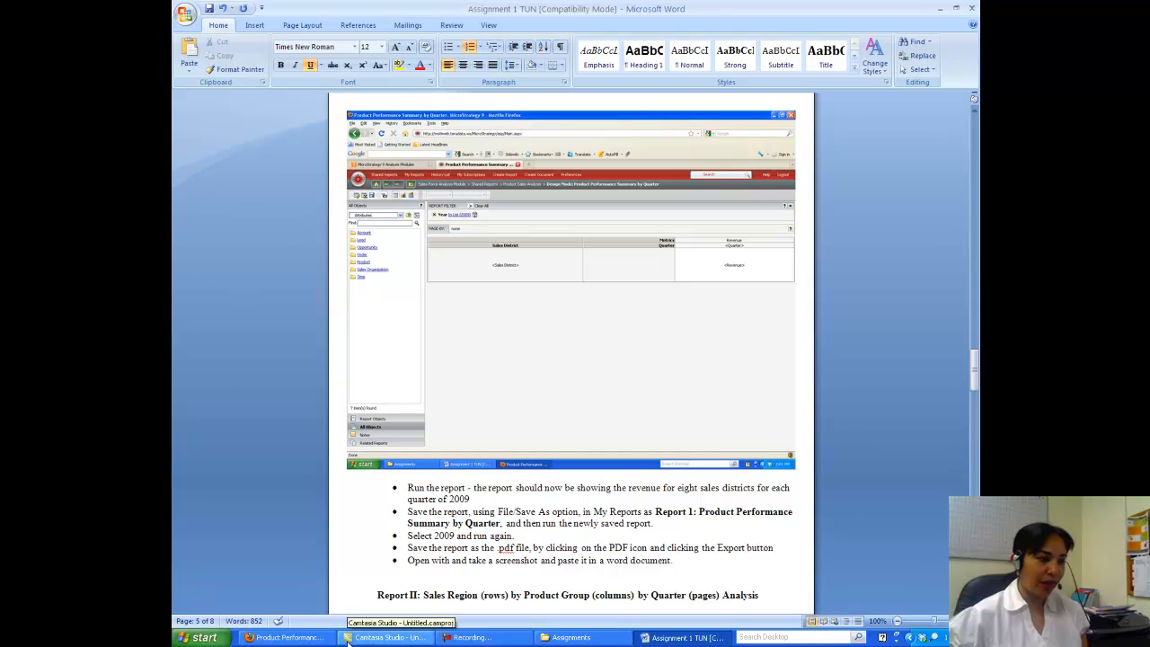
left_click(305, 638)
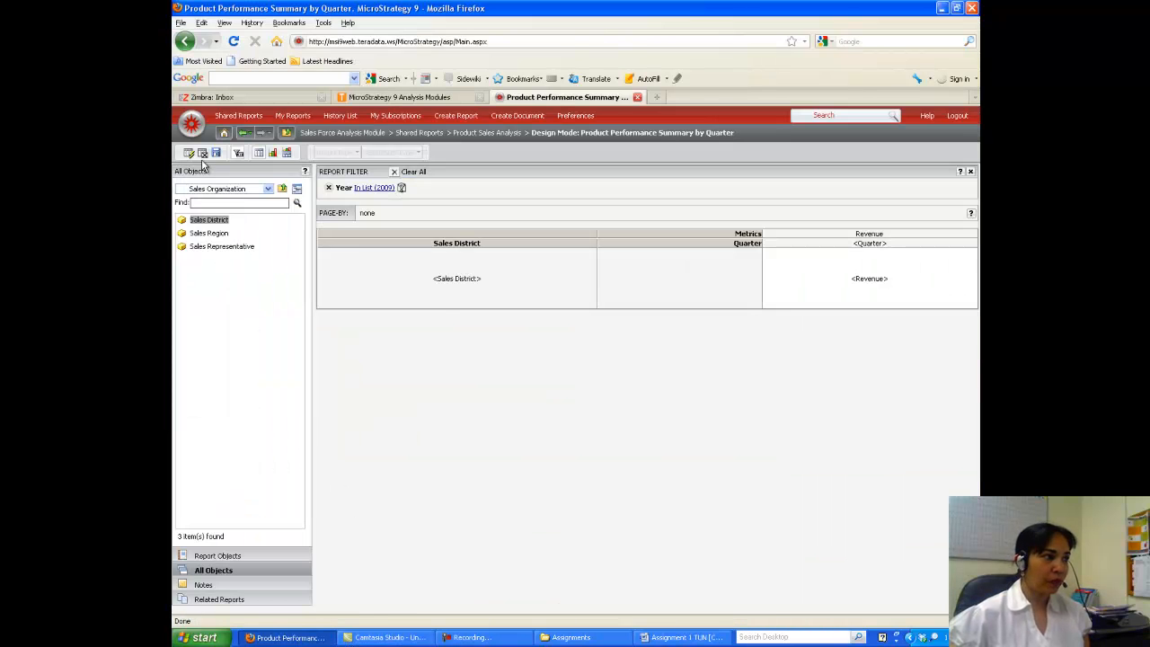
left_click(189, 155)
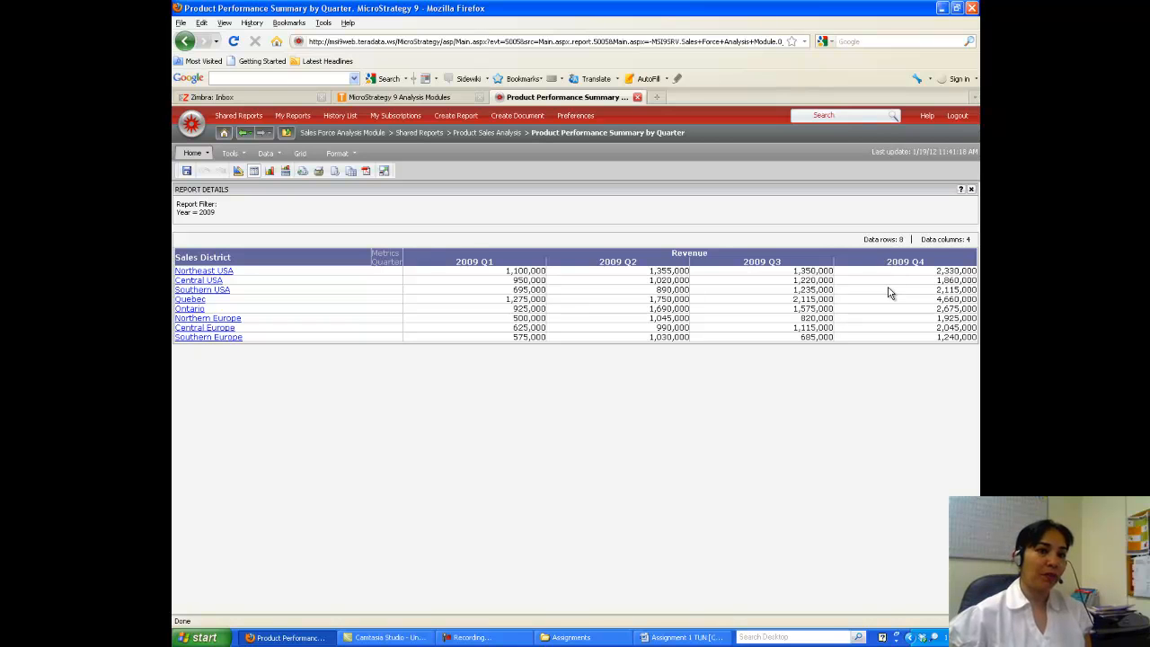
Save the report in My Reports as Report 1: Product Performance Summary by Quarter, replacing the existing one, and run the saved report for 2009
left_click(186, 172)
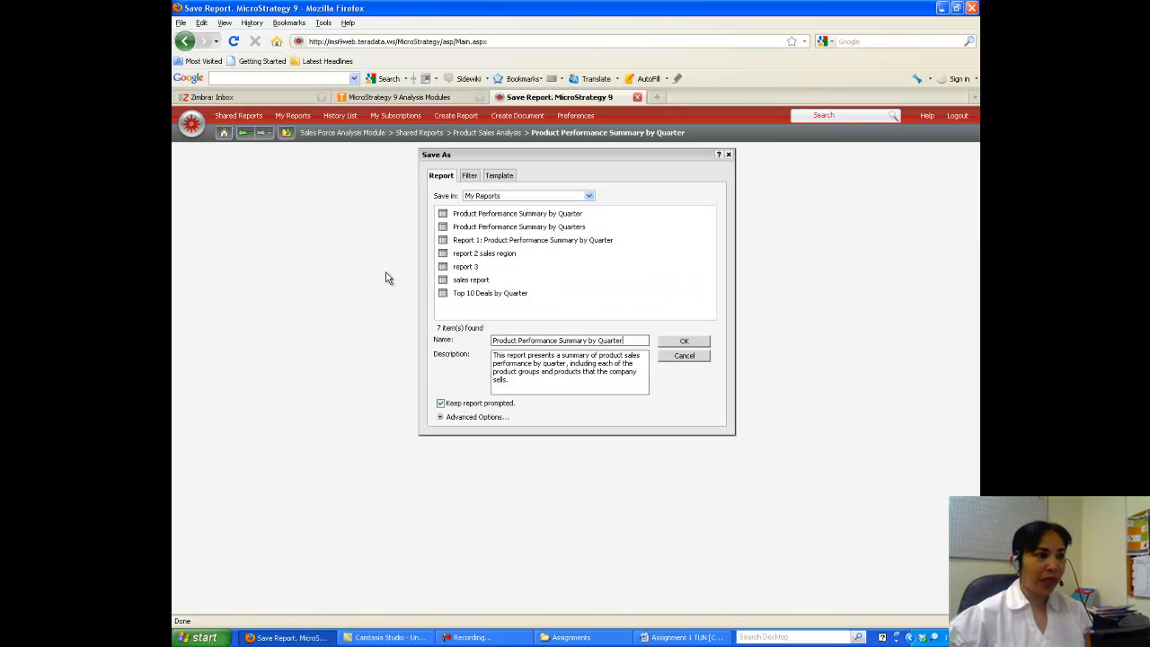
left_click(483, 241)
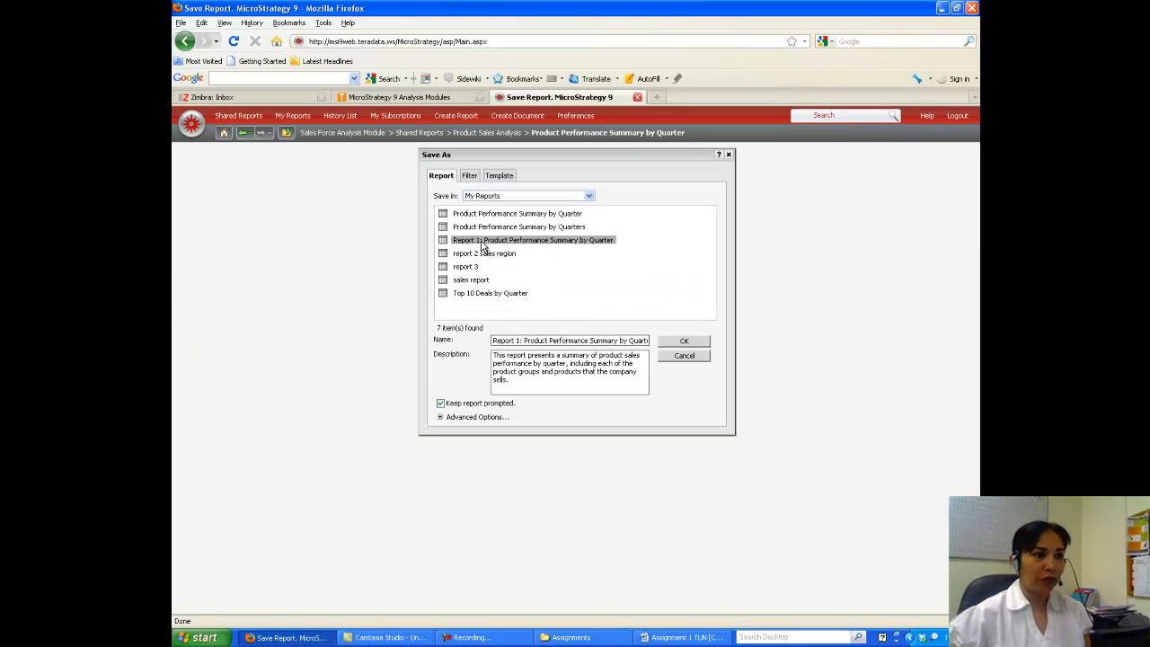
left_click(687, 343)
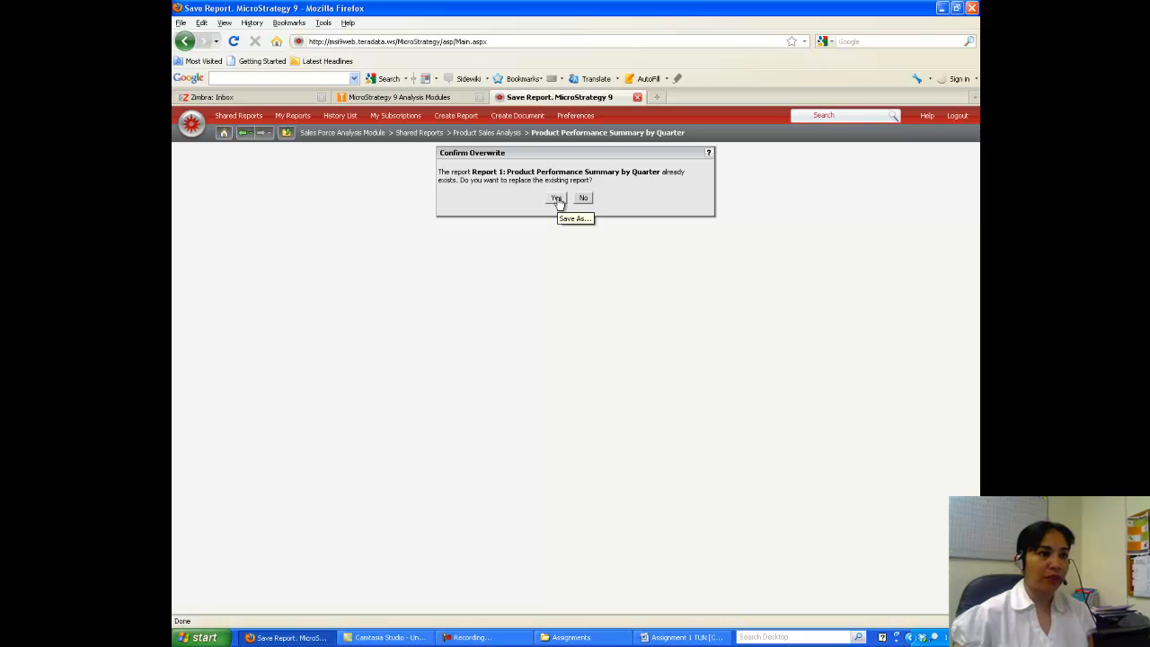
left_click(557, 199)
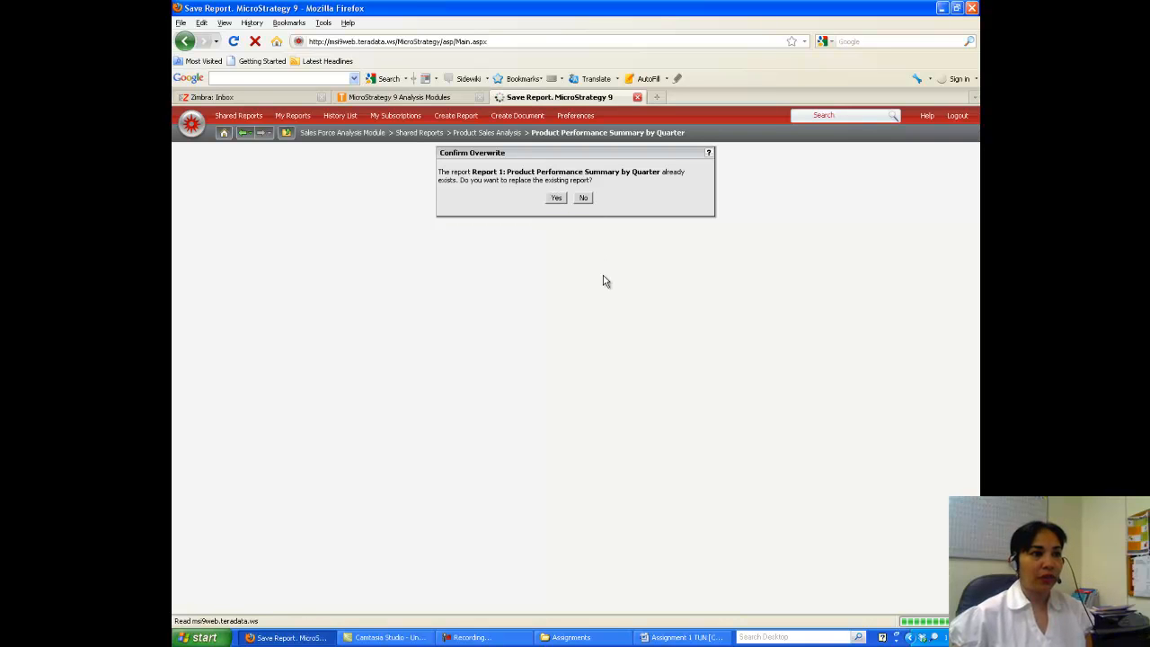
left_click(604, 196)
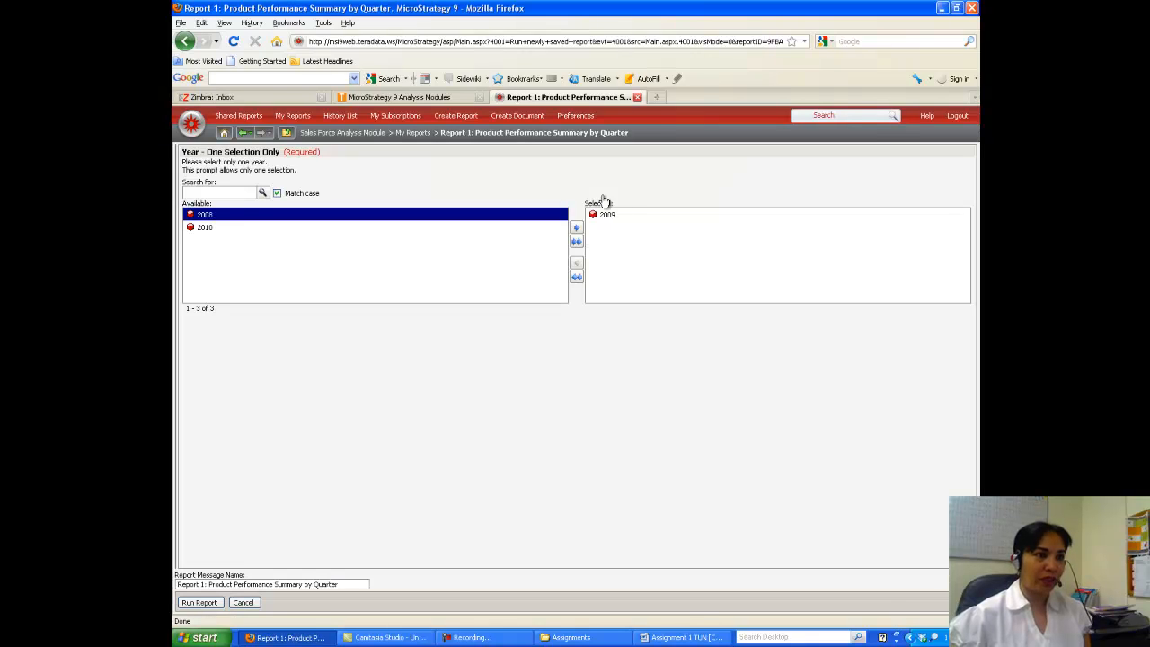
left_click(198, 602)
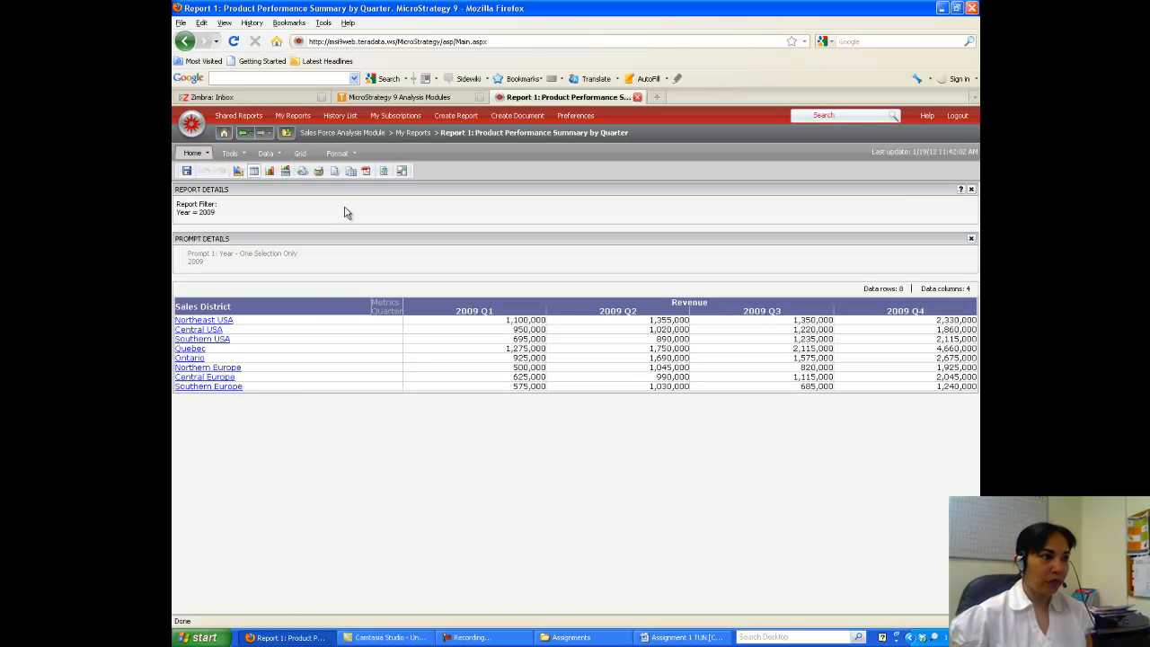
Export the whole report to PDF in portrait orientation and open the file with Adobe Reader
left_click(366, 171)
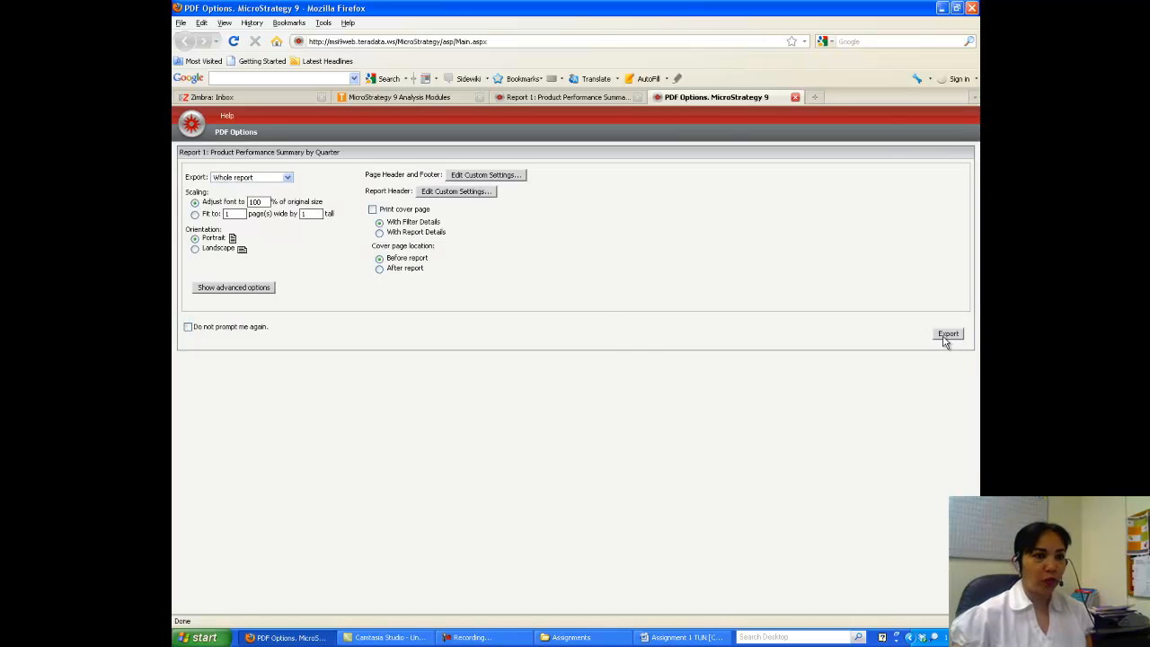
left_click(949, 335)
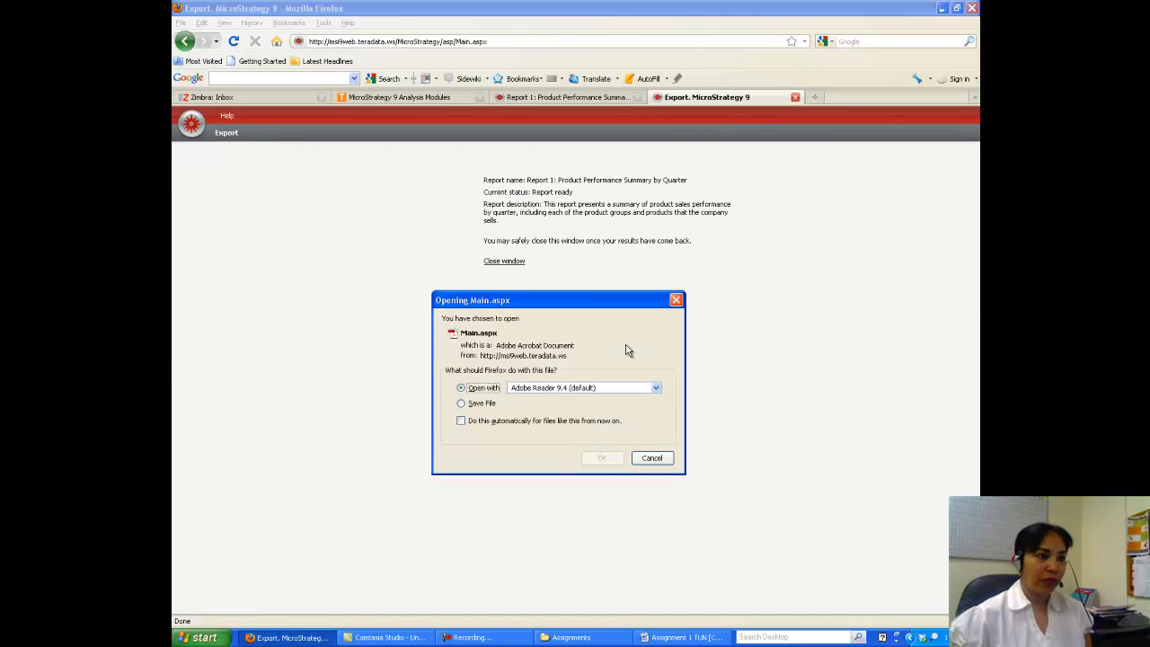
left_click(600, 459)
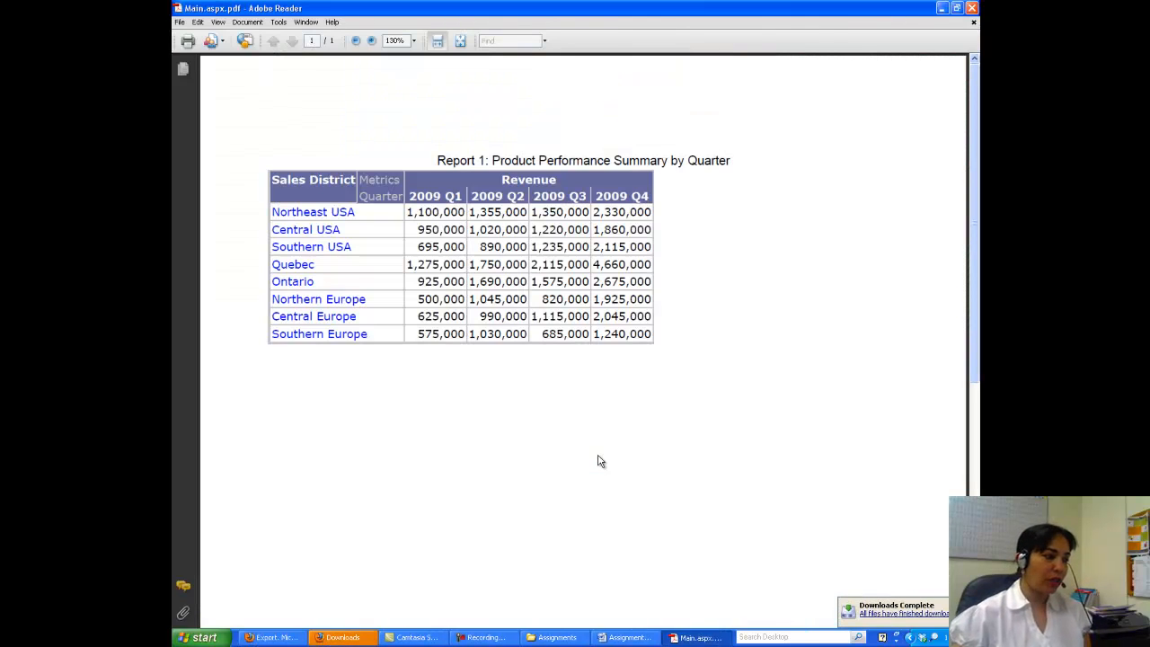
Create a new Word document, paste the screenshot of the exported PDF and add the heading Report 1 above it
left_click(202, 637)
left_click(239, 429)
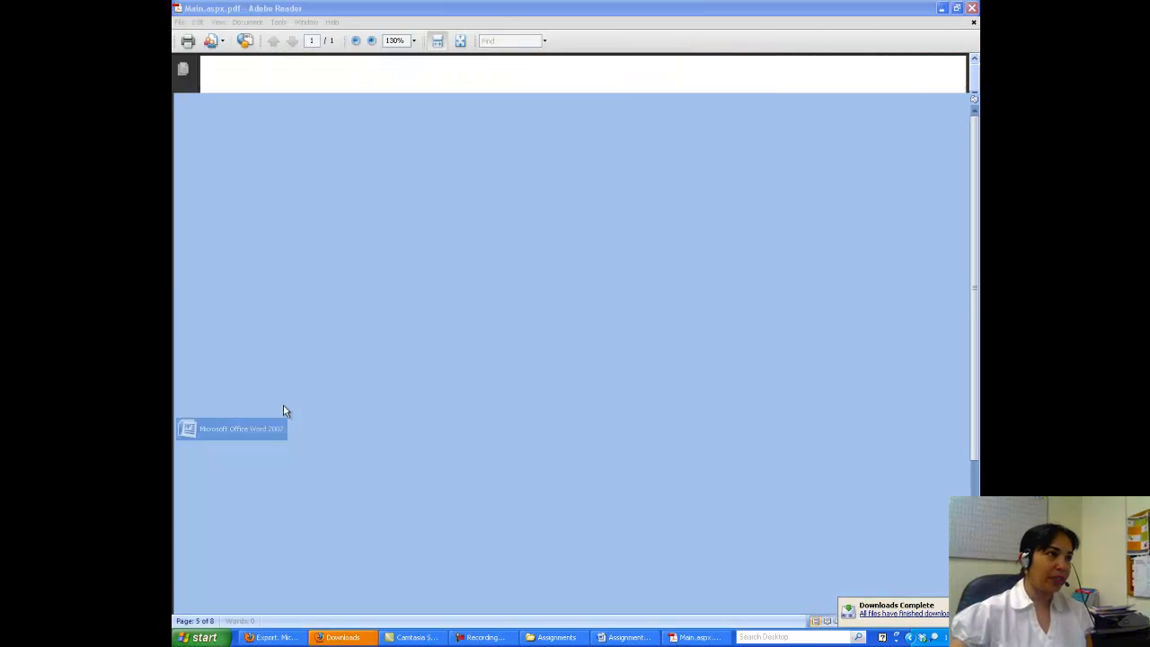
key("ctrl+v")
left_click(384, 158)
left_click(385, 158)
key("Return")
key("Return")
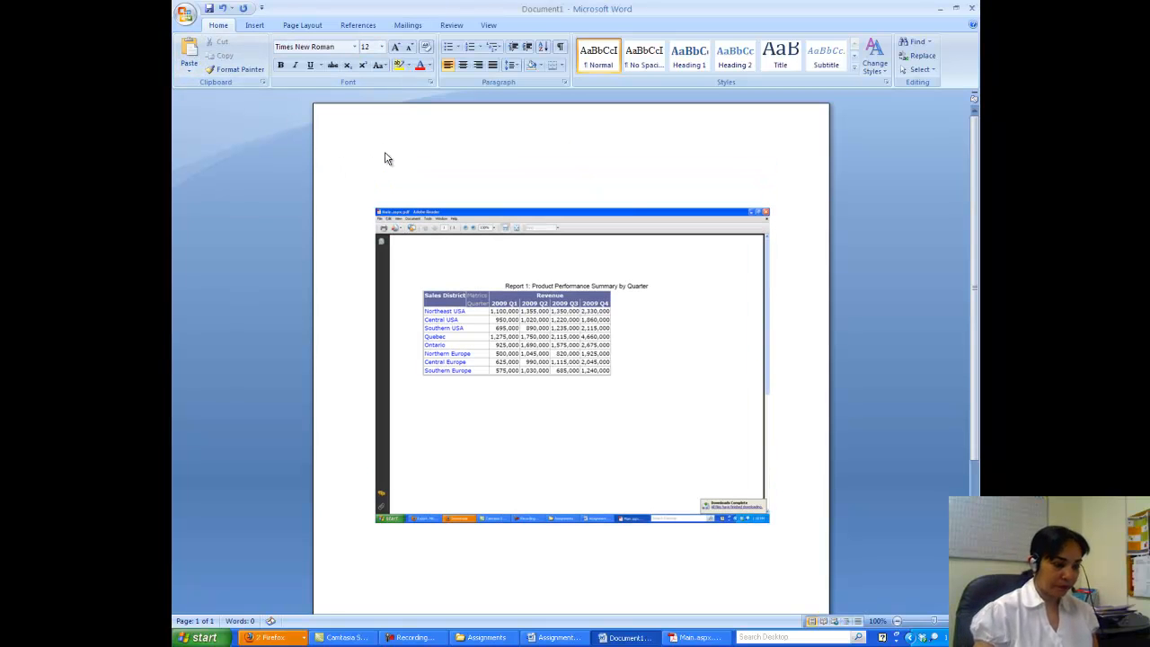
type("report 1")
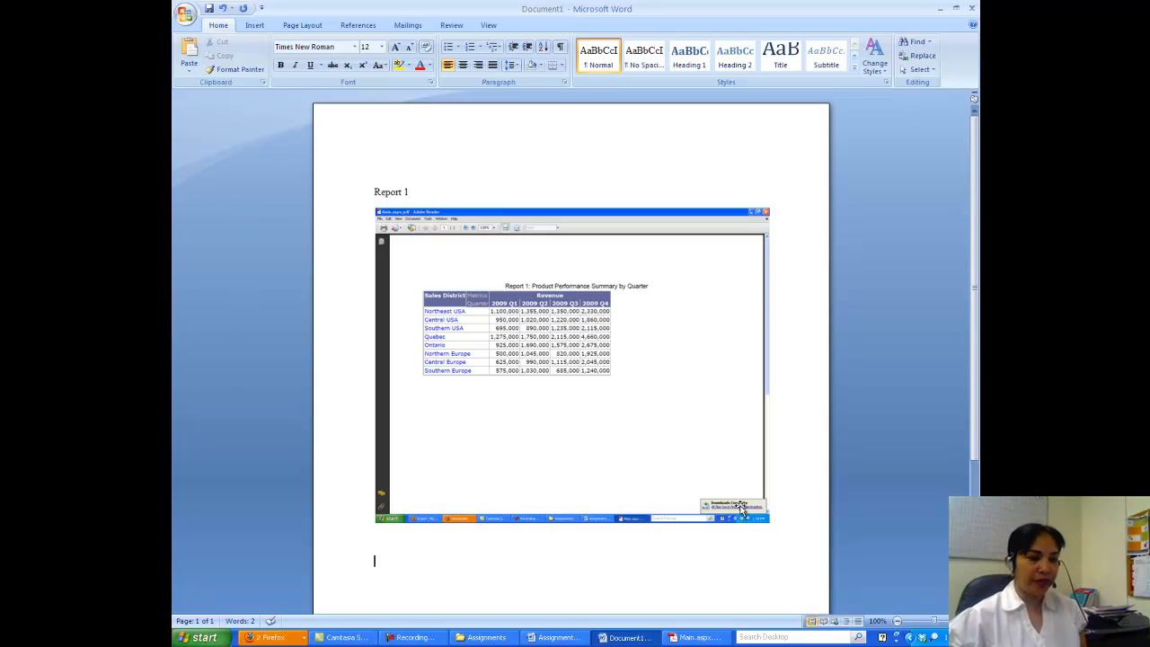
Read the Report II instructions in the Word assignment, switch back to Firefox and close the PDF export page
left_click(581, 642)
left_click_drag(977, 358, 977, 411)
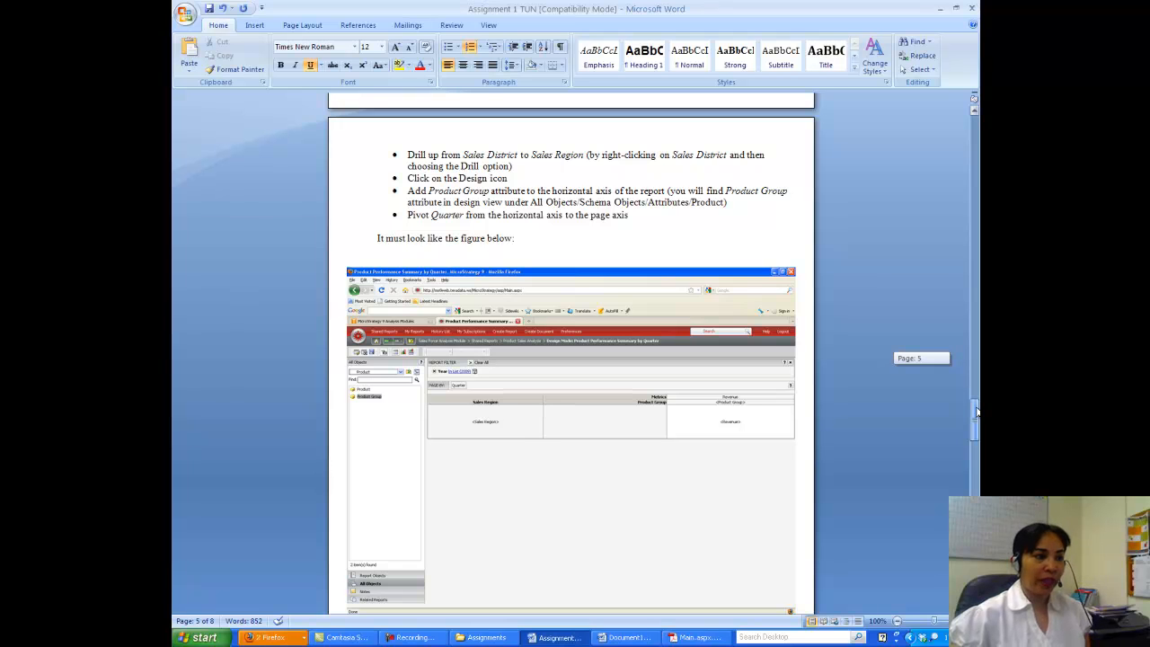
left_click_drag(977, 411, 977, 416)
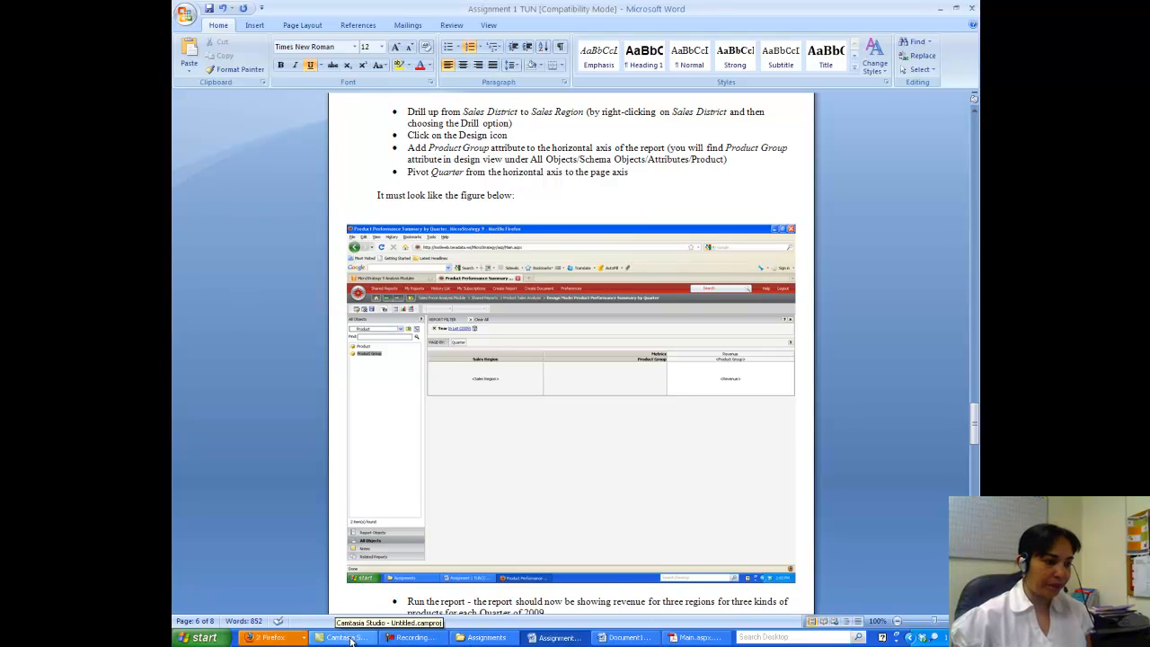
left_click(280, 640)
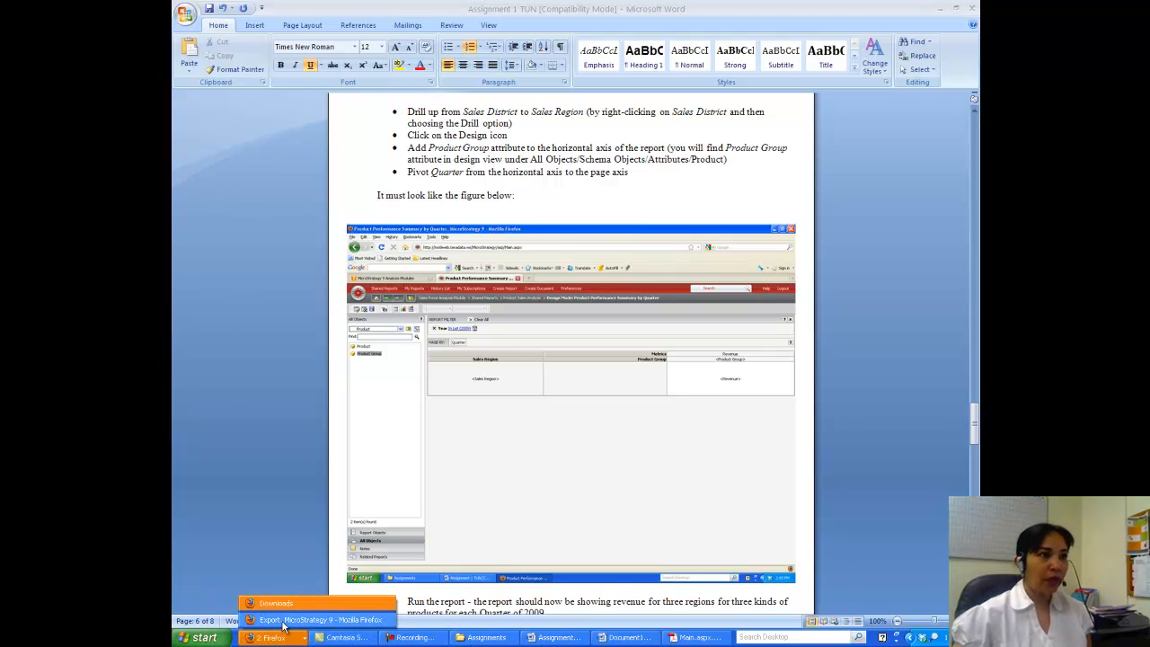
left_click(283, 622)
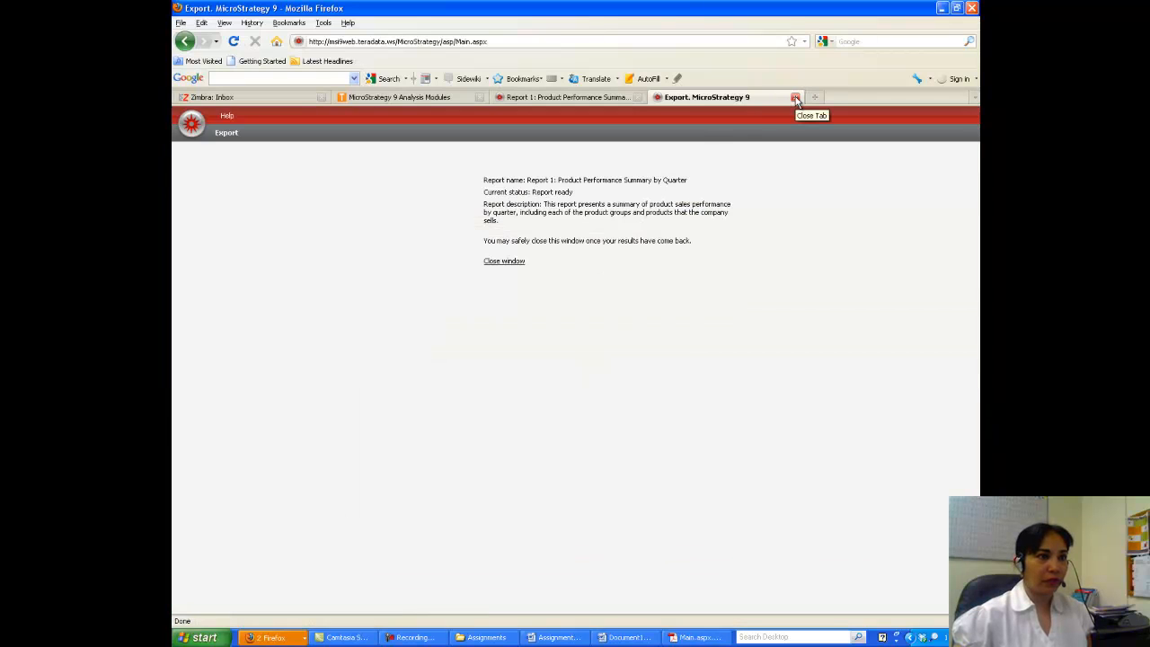
left_click(511, 261)
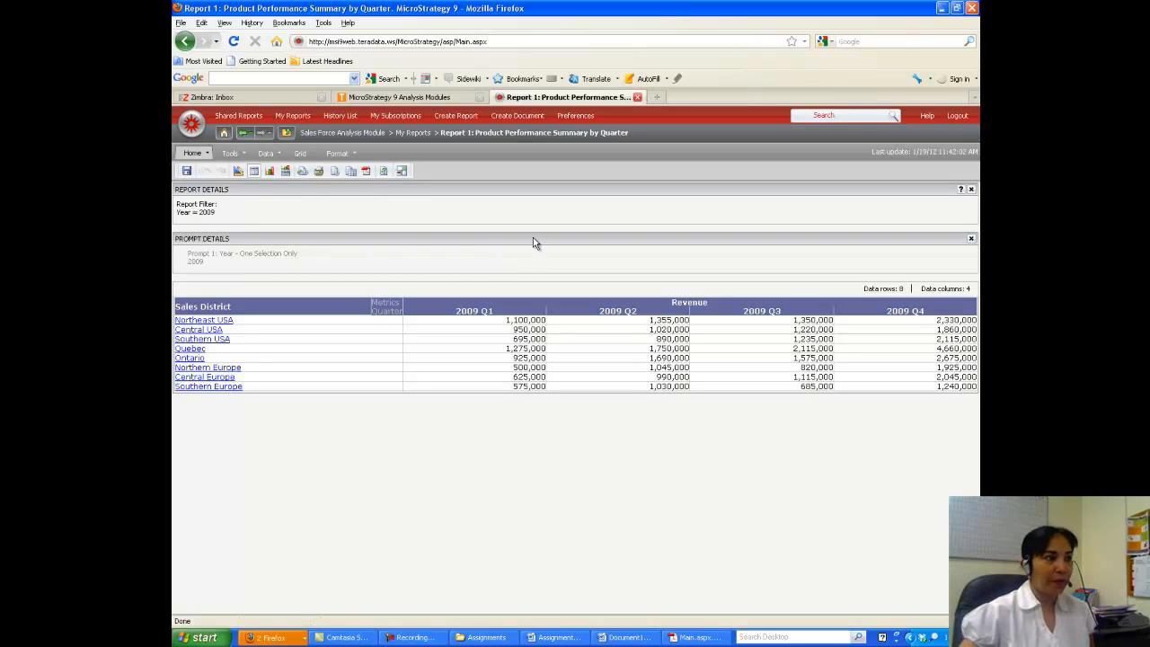
left_click(238, 172)
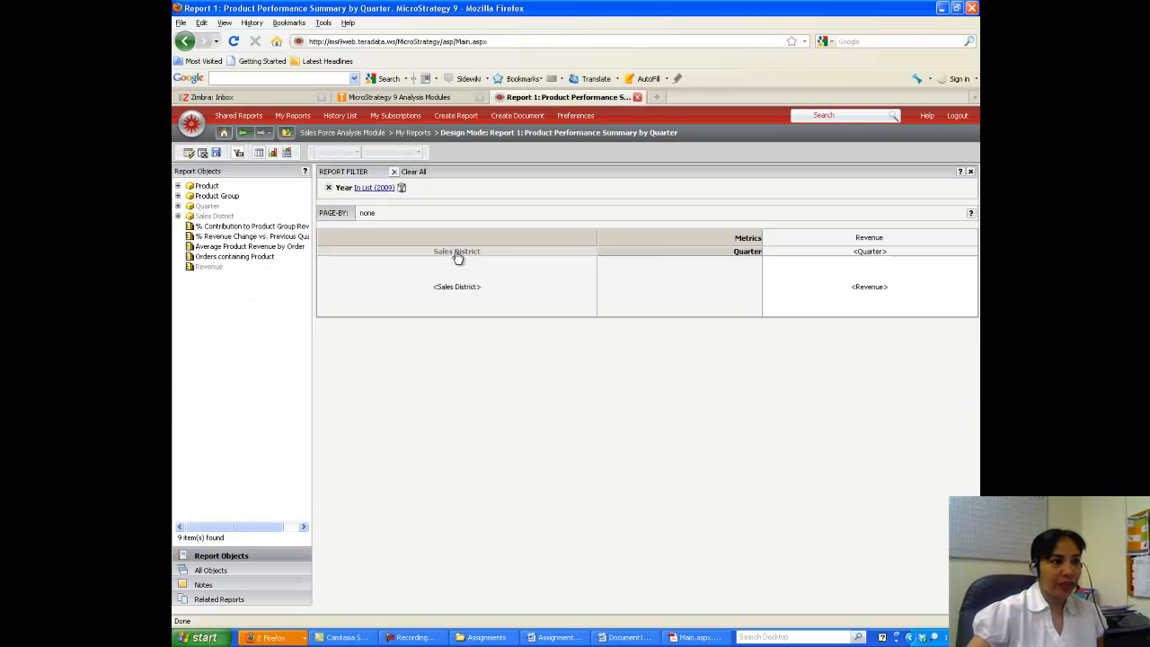
right_click(458, 257)
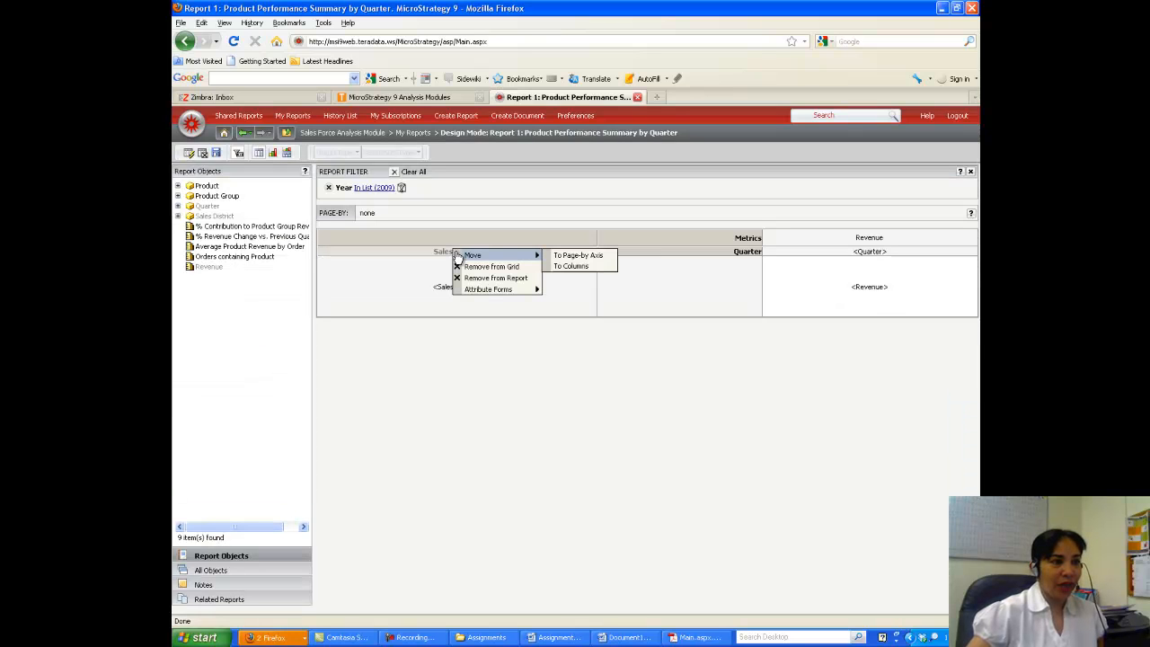
left_click(581, 293)
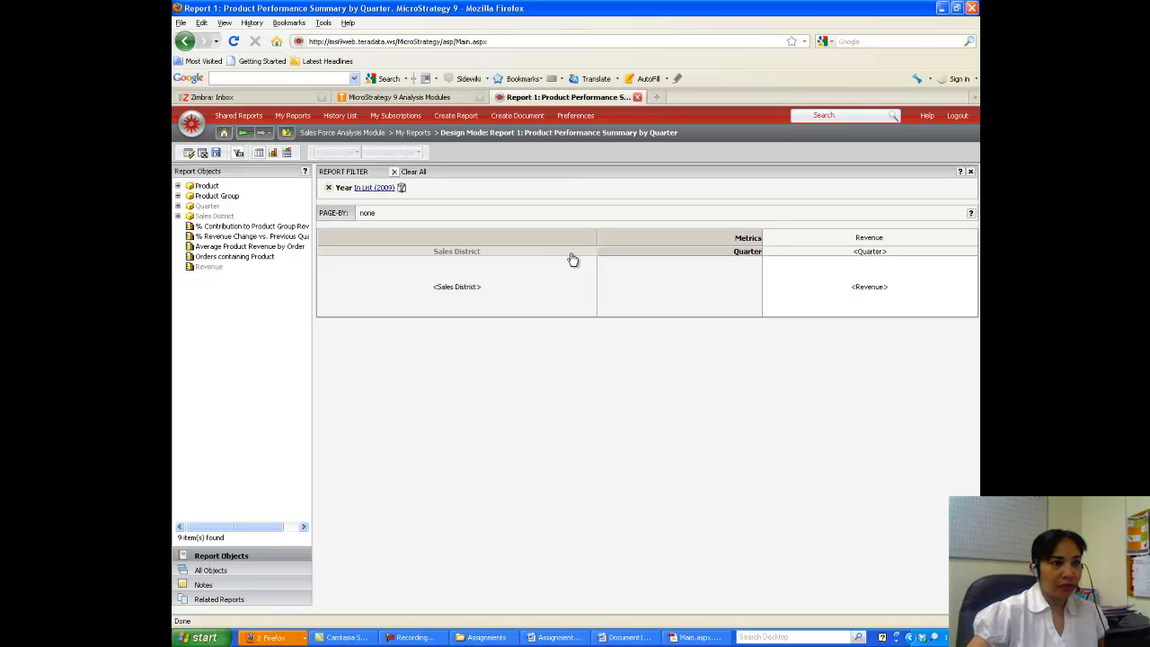
right_click(572, 260)
mouse_move(572, 259)
left_click(540, 275)
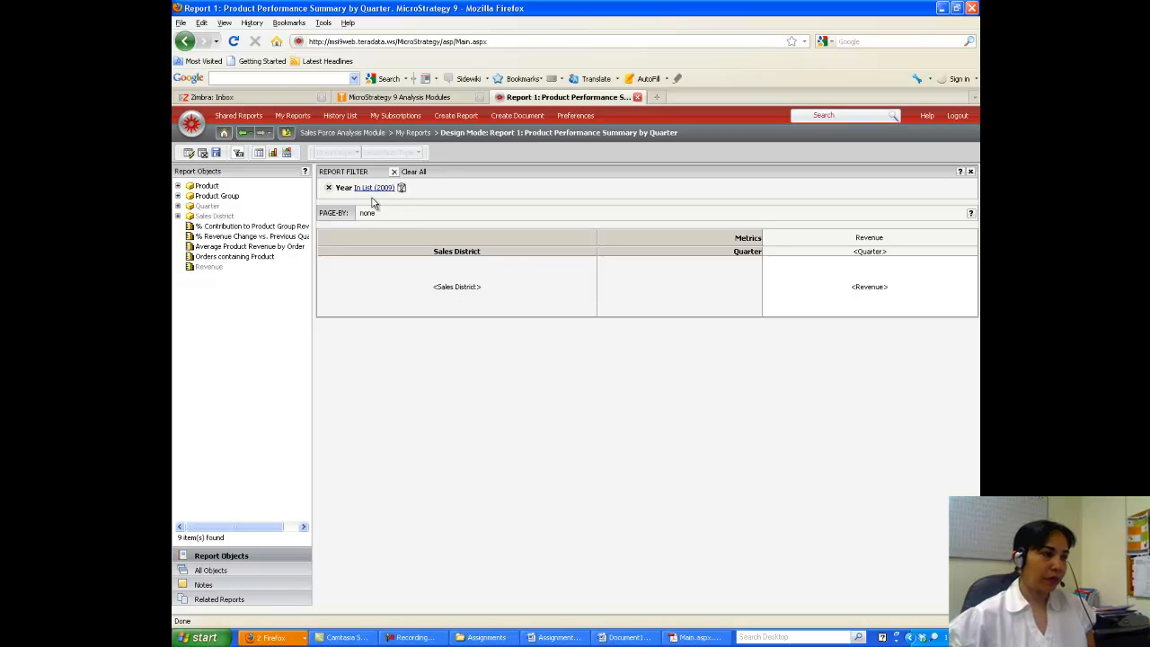
left_click(188, 153)
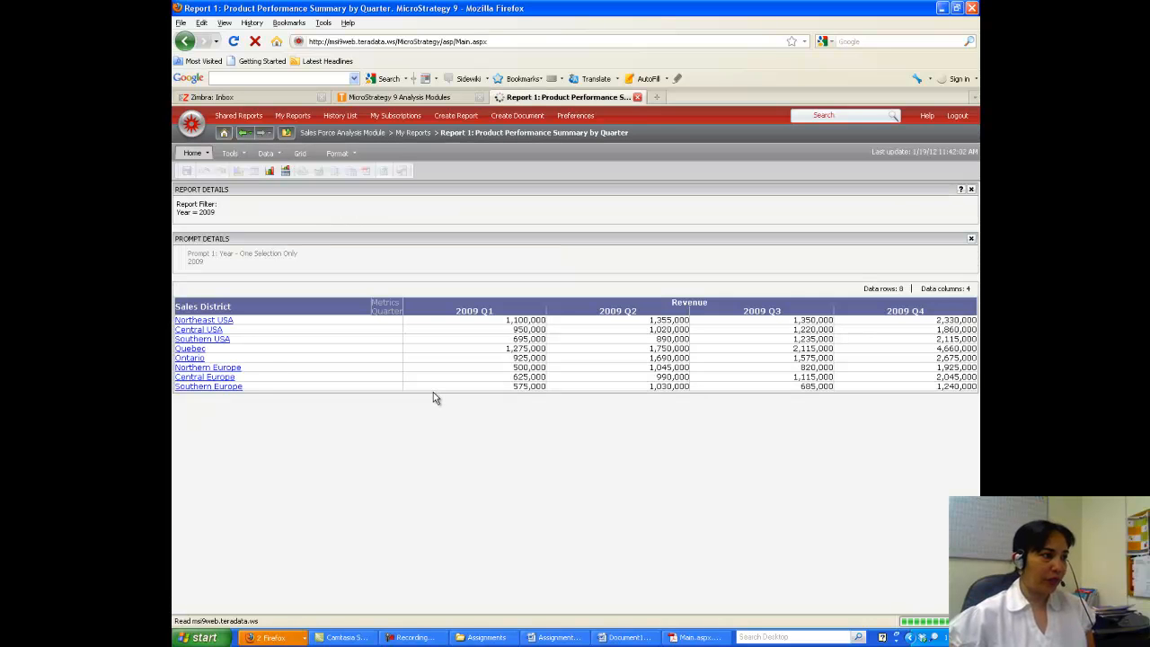
Drill up the report from Sales District to Sales Region and remove Sales District from the grid in design mode
right_click(241, 312)
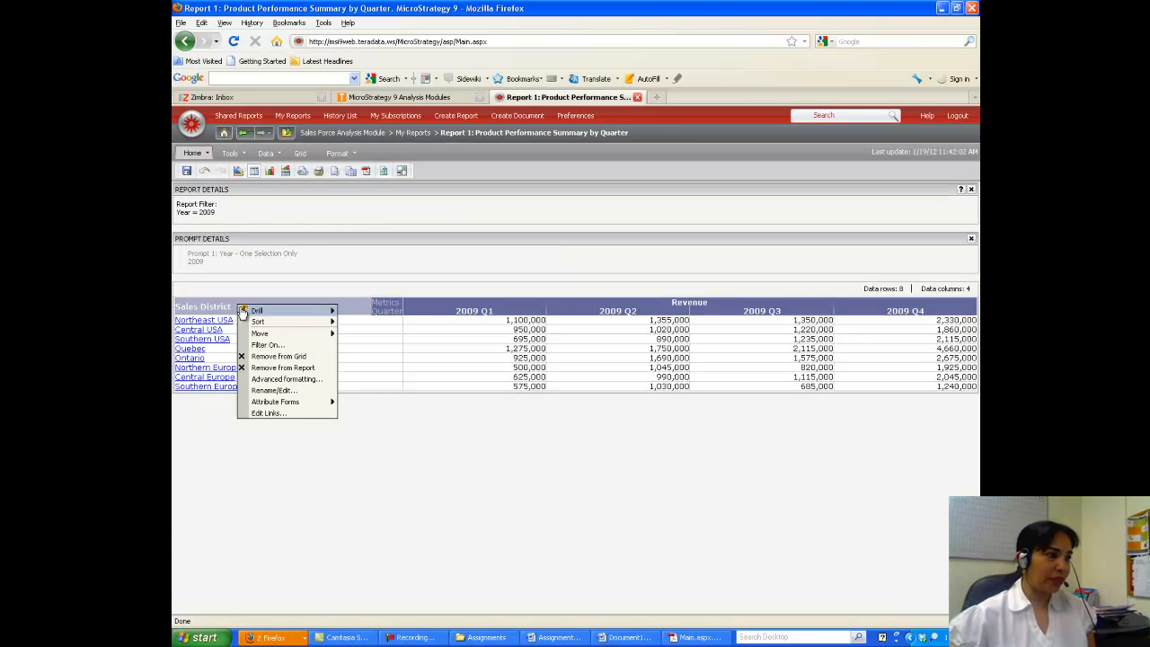
mouse_move(242, 311)
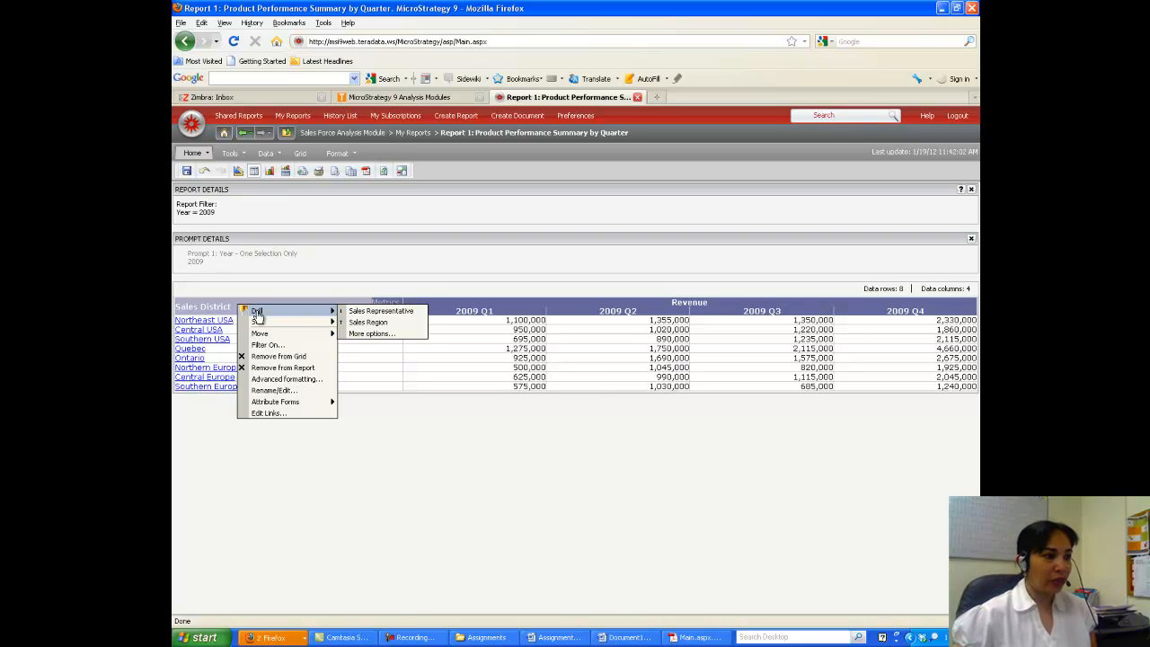
left_click(364, 322)
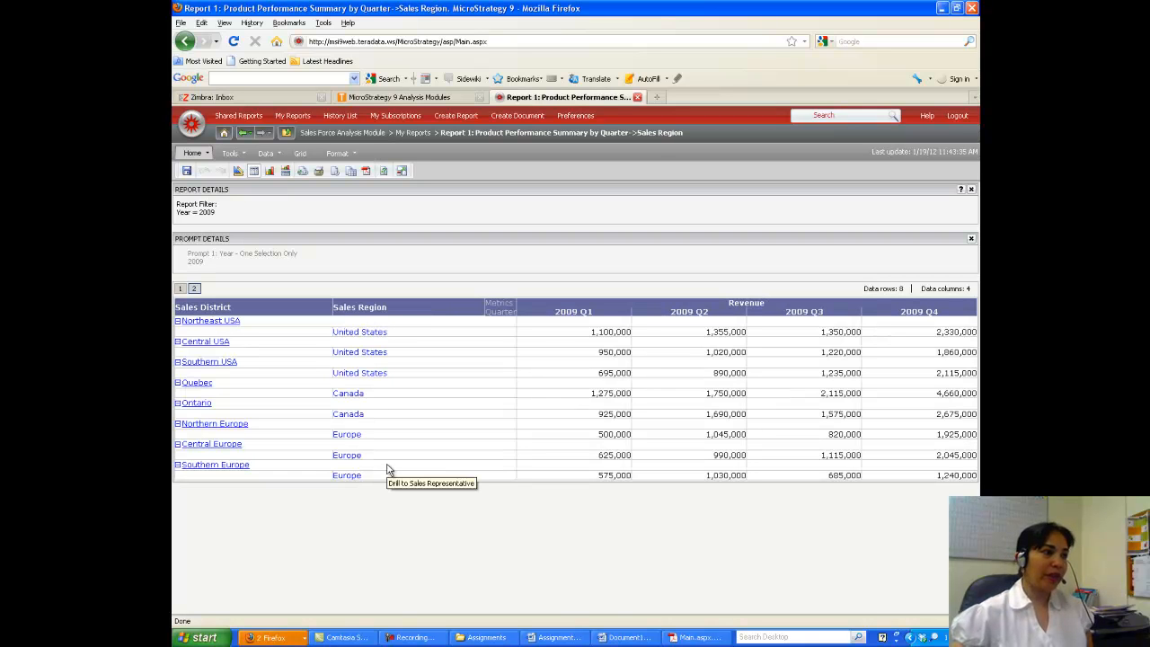
left_click(238, 170)
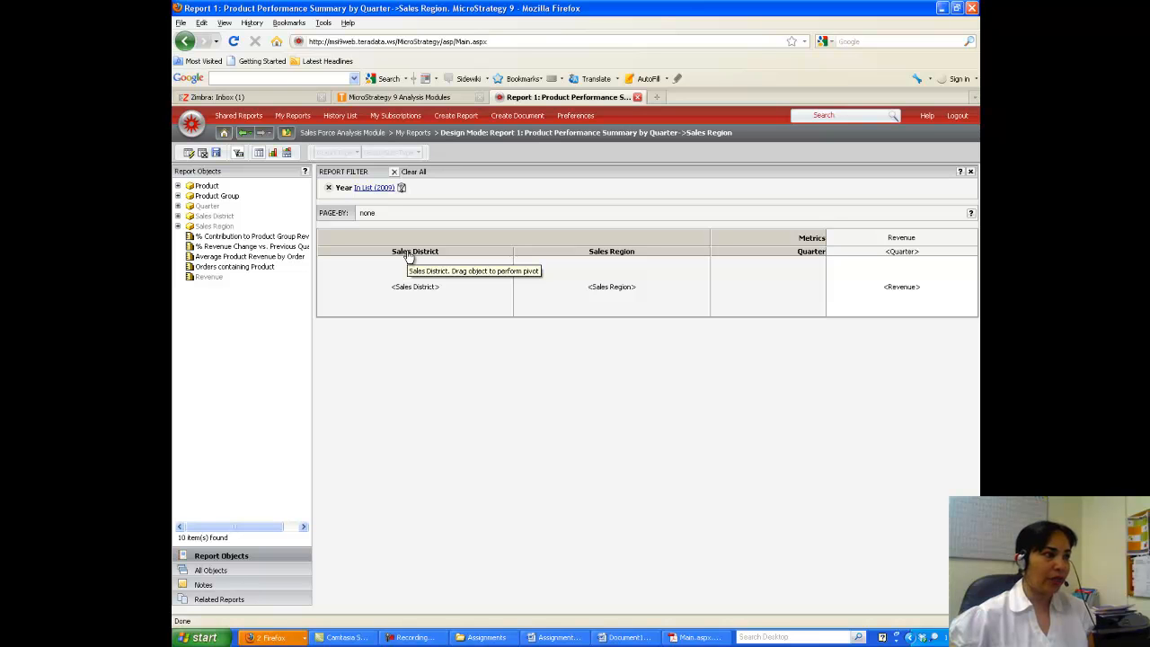
left_click_drag(408, 256, 231, 229)
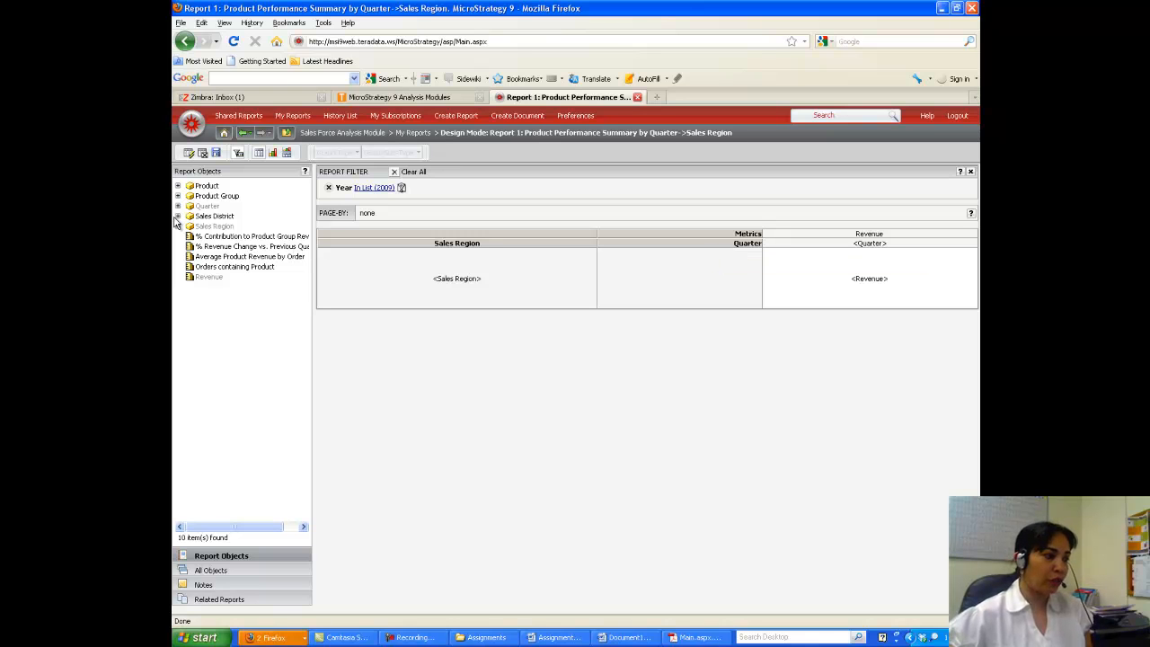
Add the Product Group attribute from Schema Objects > Attributes > Product to the report's column axis and pivot Quarter to the page-by axis
left_click(200, 575)
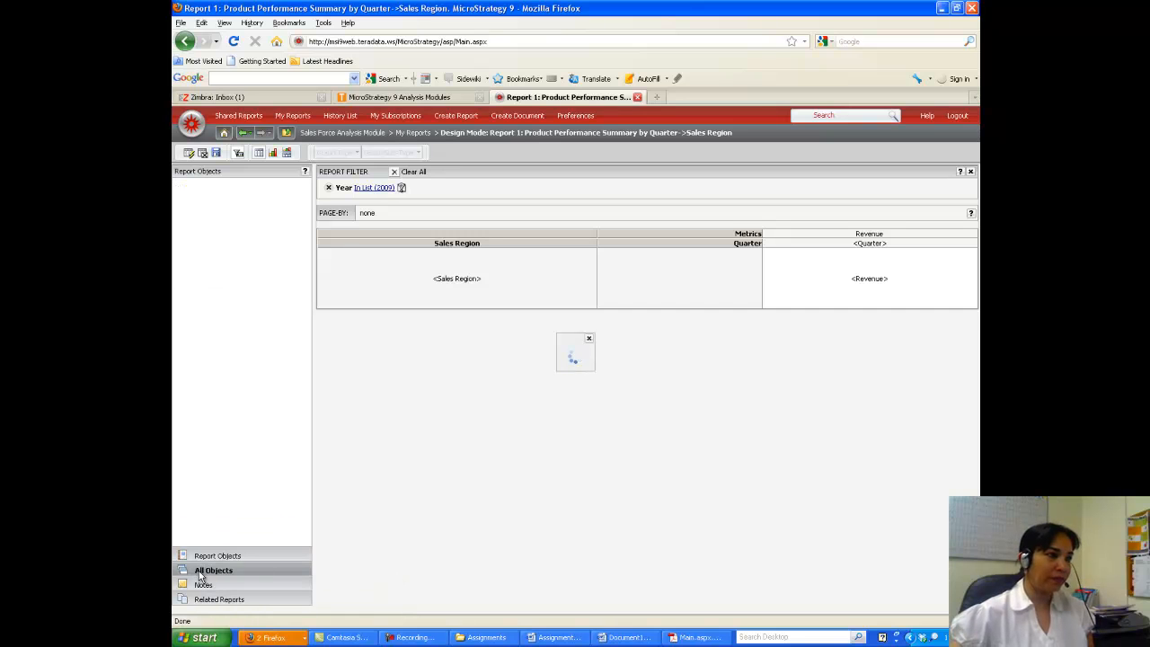
left_click(224, 232)
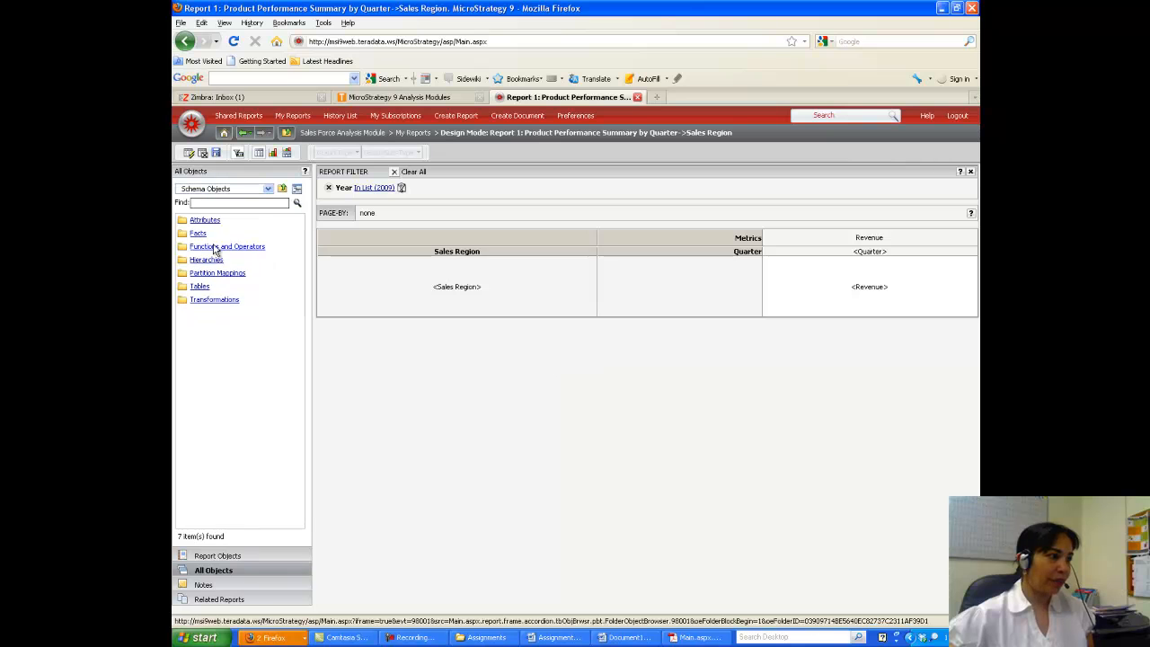
left_click(203, 221)
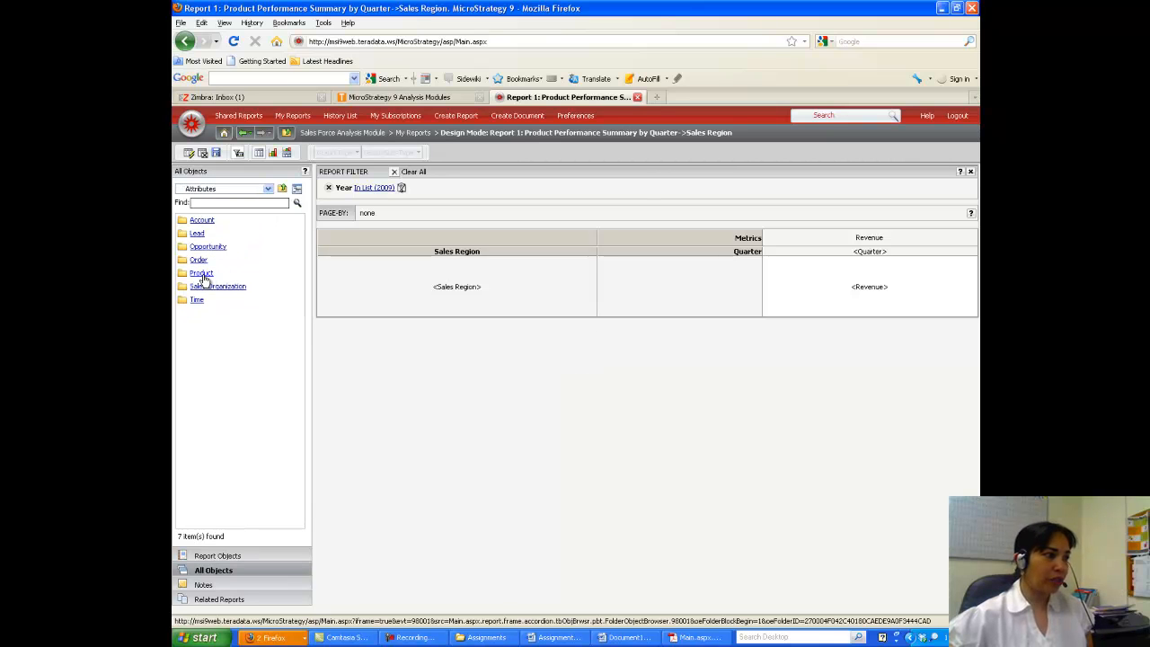
left_click(216, 236)
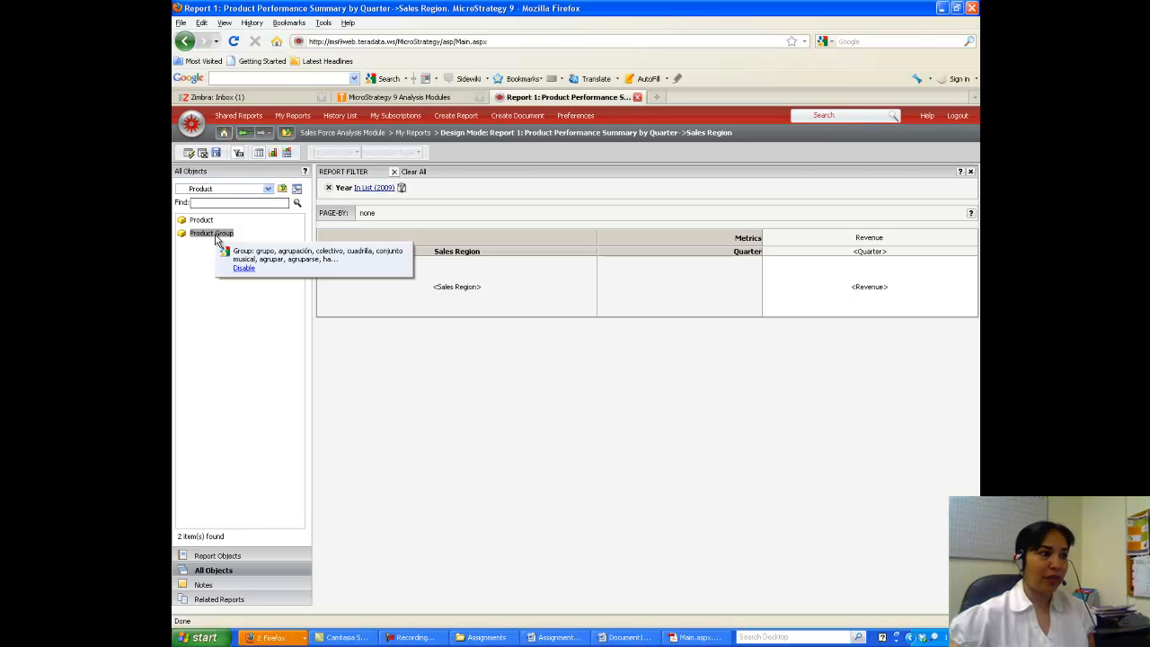
left_click_drag(216, 238, 500, 253)
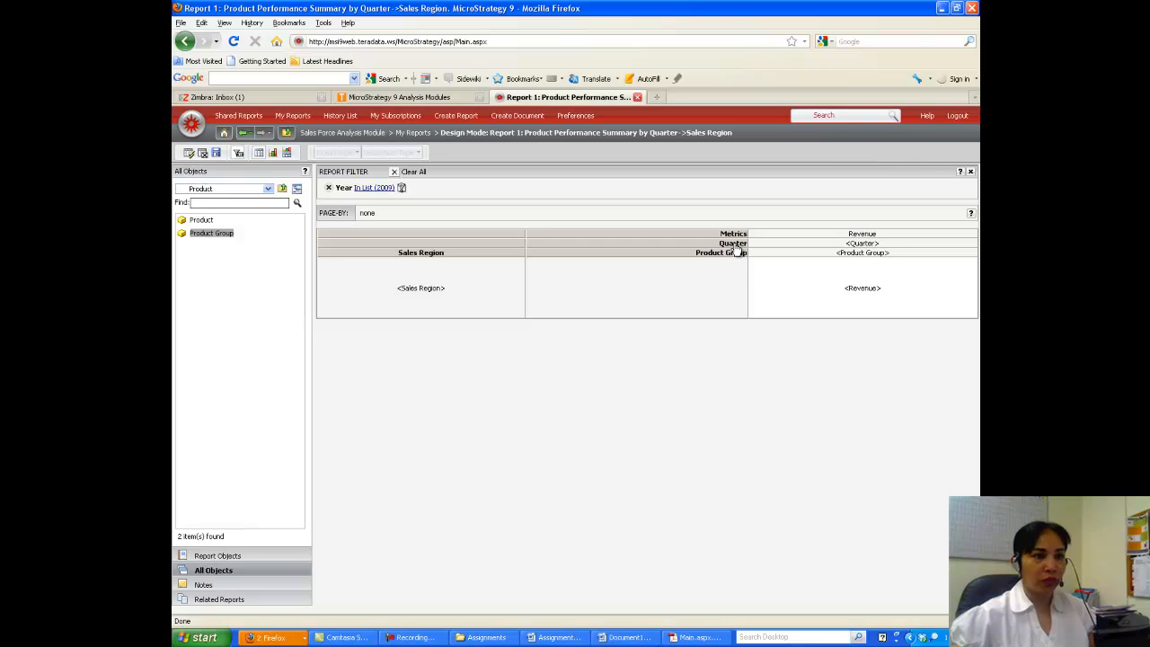
left_click_drag(737, 249, 398, 220)
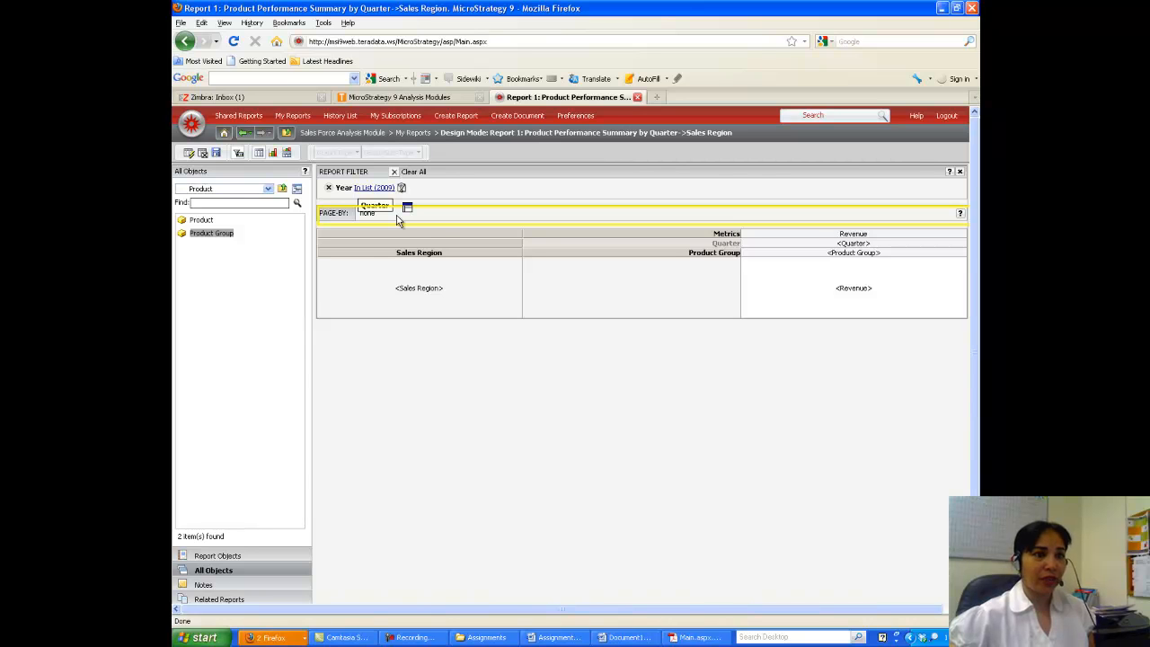
left_click_drag(398, 220, 398, 220)
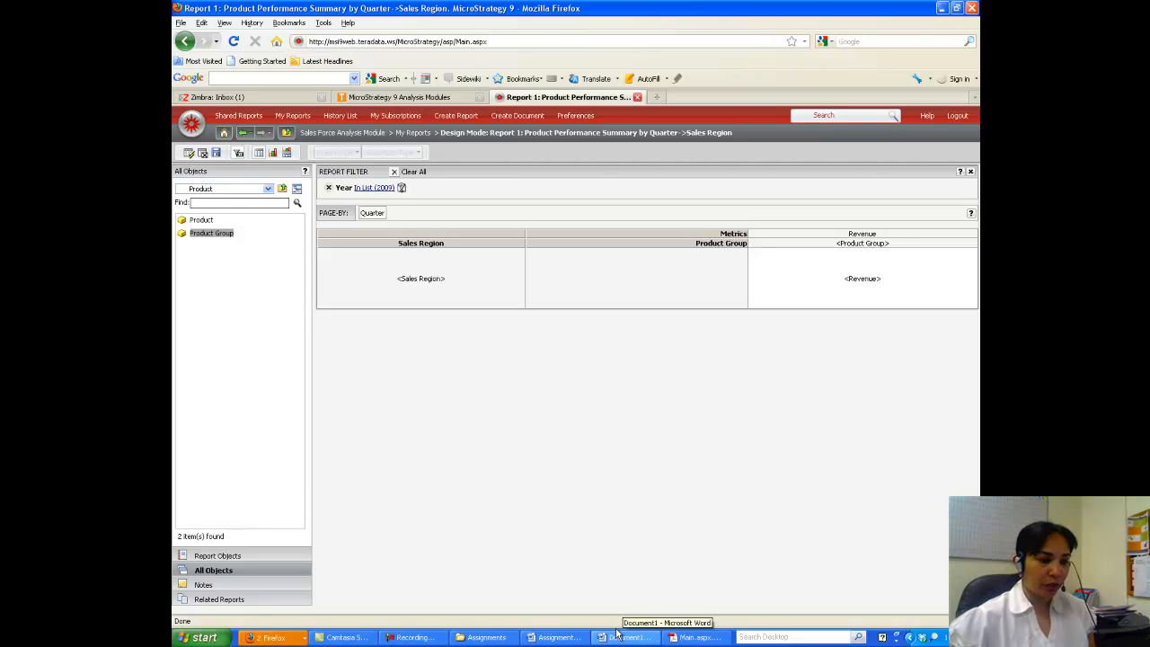
Check the Report II layout and remaining instructions in the Word assignment, and switch back to the report in Firefox
left_click(557, 637)
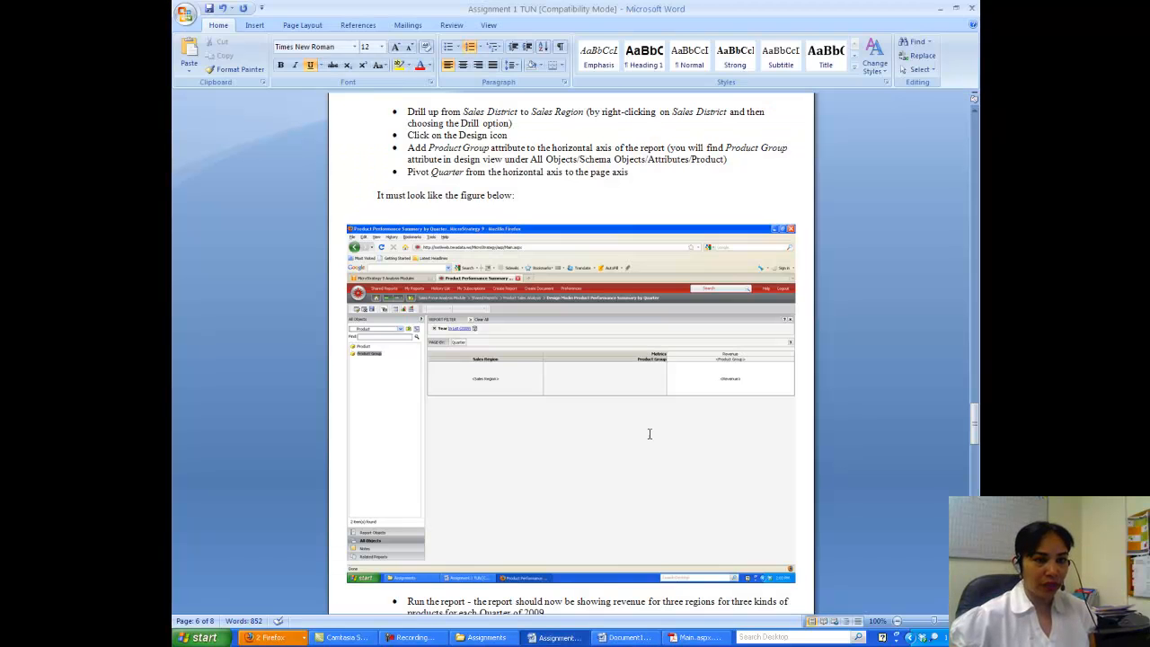
left_click_drag(978, 396, 977, 447)
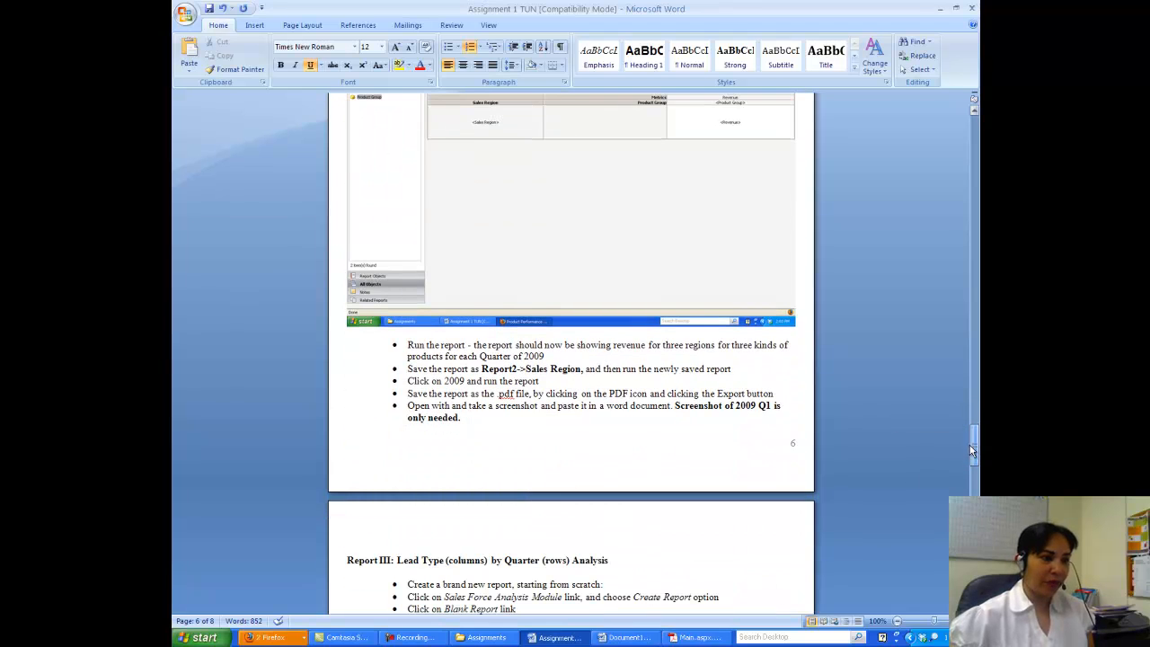
left_click(277, 637)
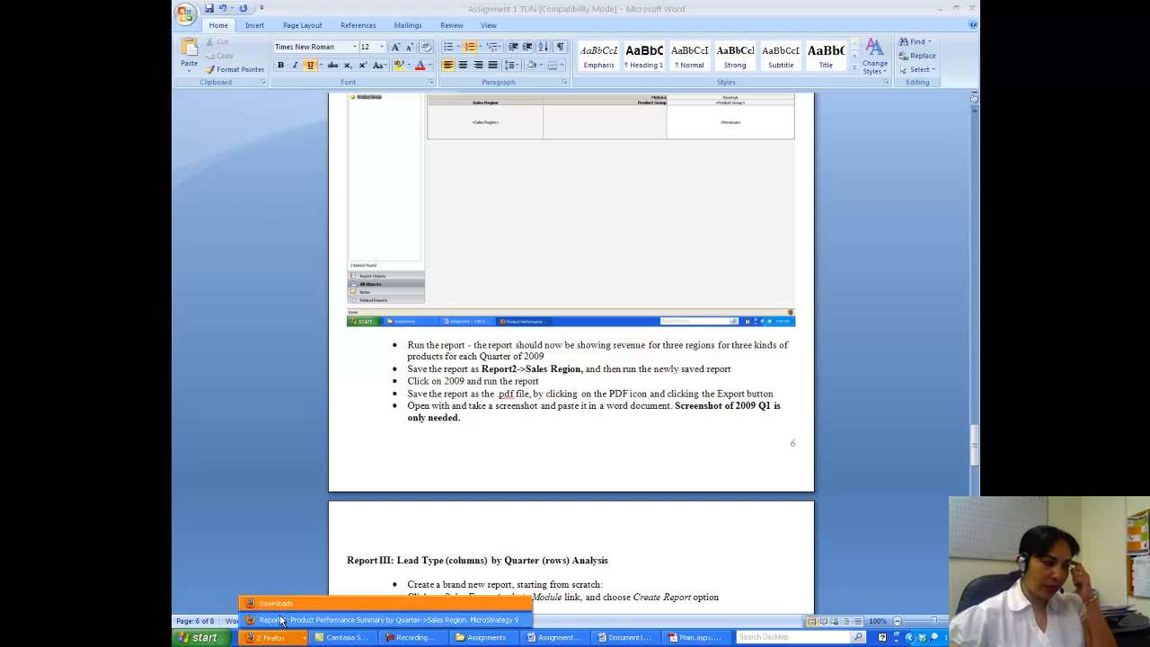
left_click(282, 622)
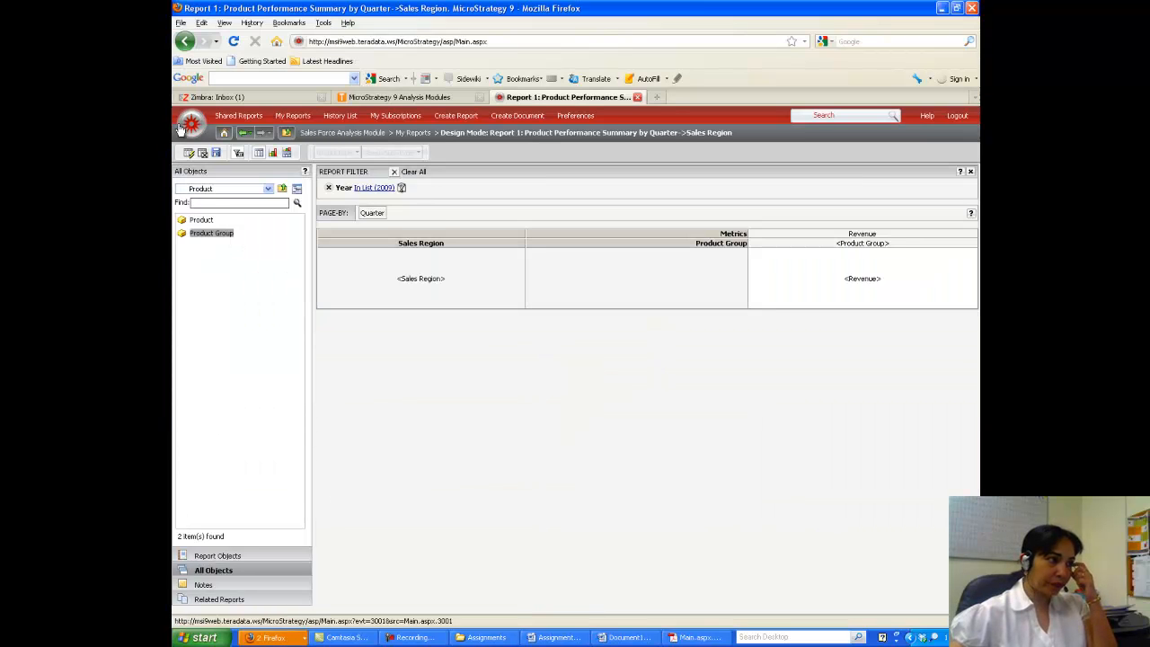
Run the redesigned report and review the page-by Quarter choices, keeping 2009 Q1 selected
left_click(189, 153)
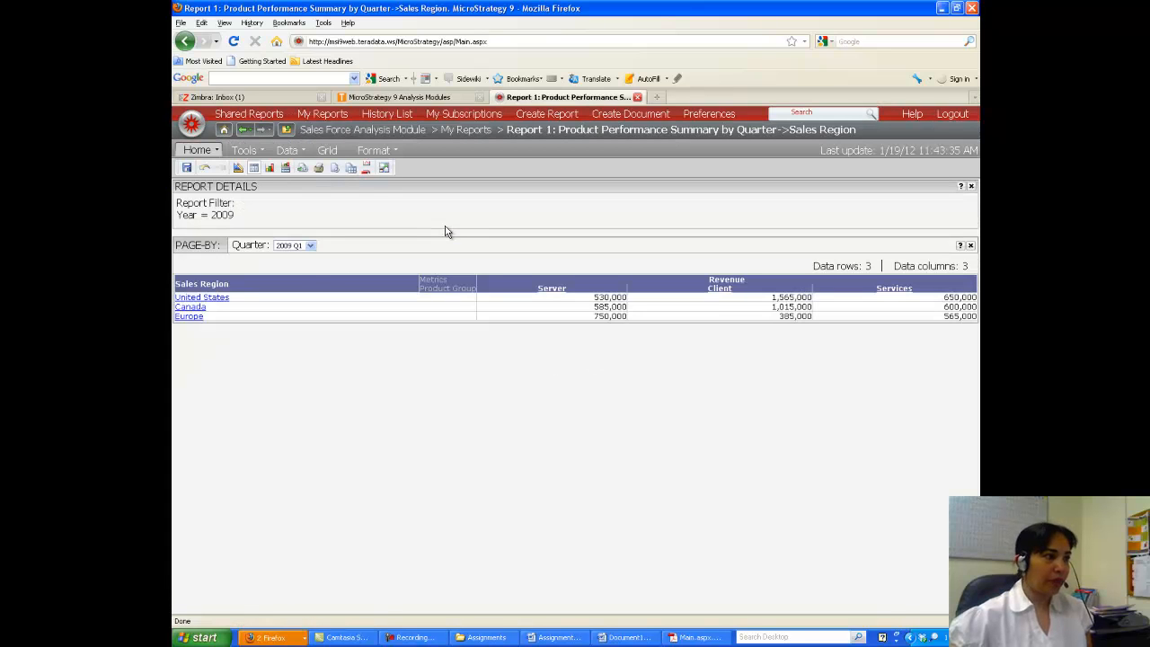
left_click(311, 245)
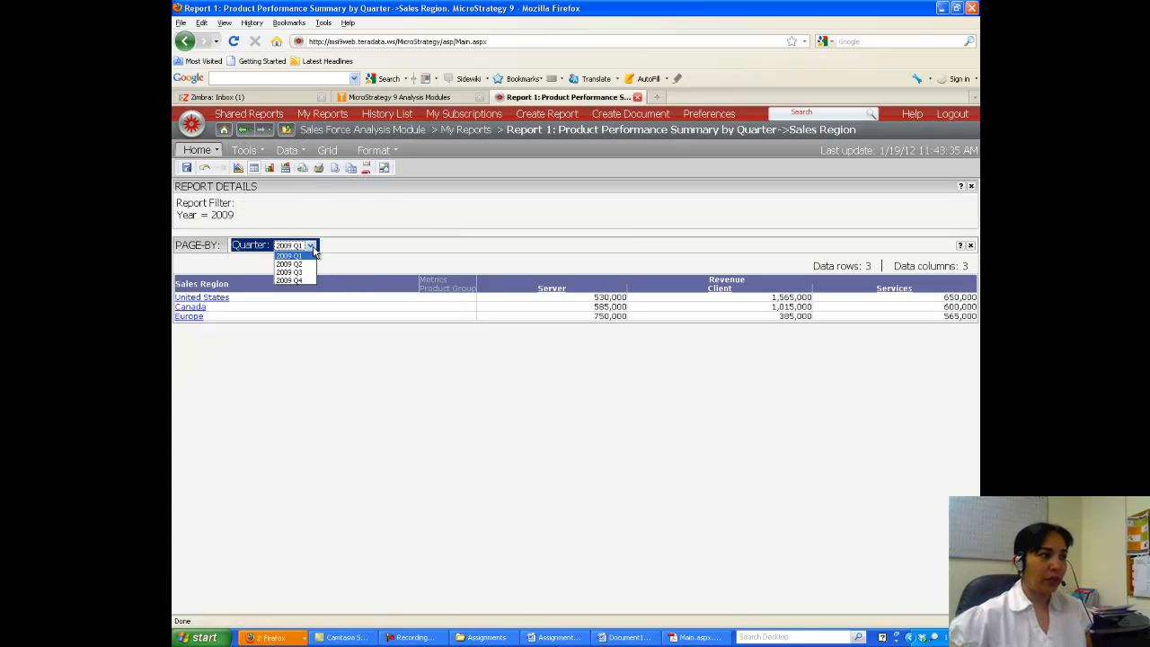
left_click(312, 252)
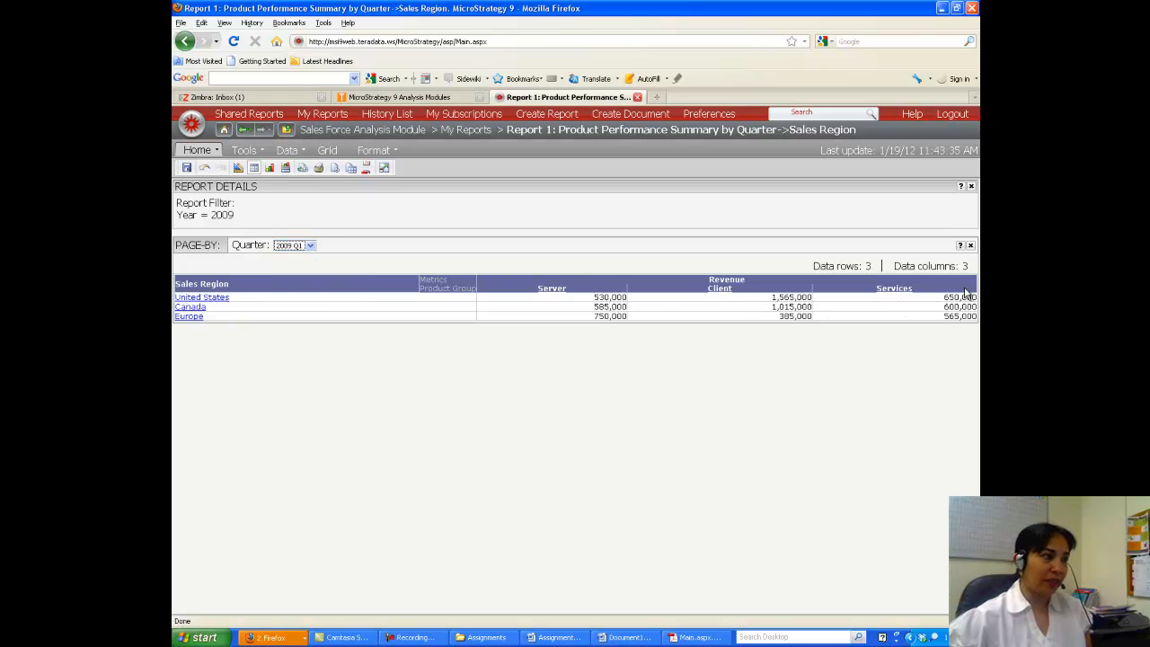
Save the report in My Reports as report 2 sales region, replacing the existing one, and run the saved report for 2009
left_click(186, 168)
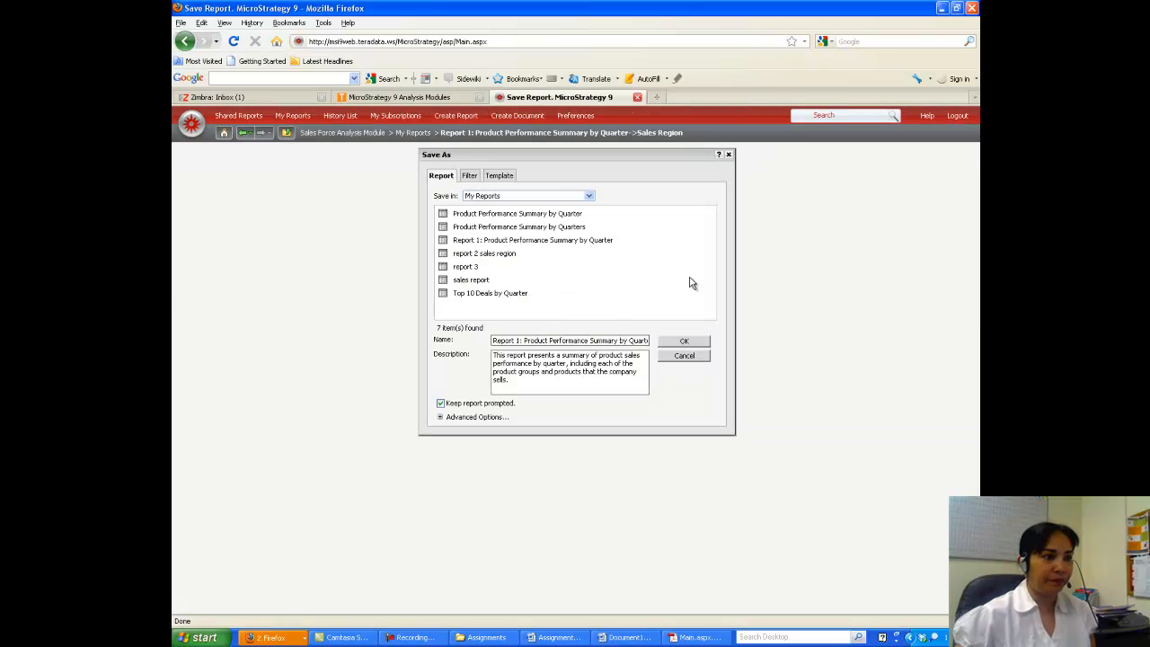
left_click(479, 258)
left_click(683, 344)
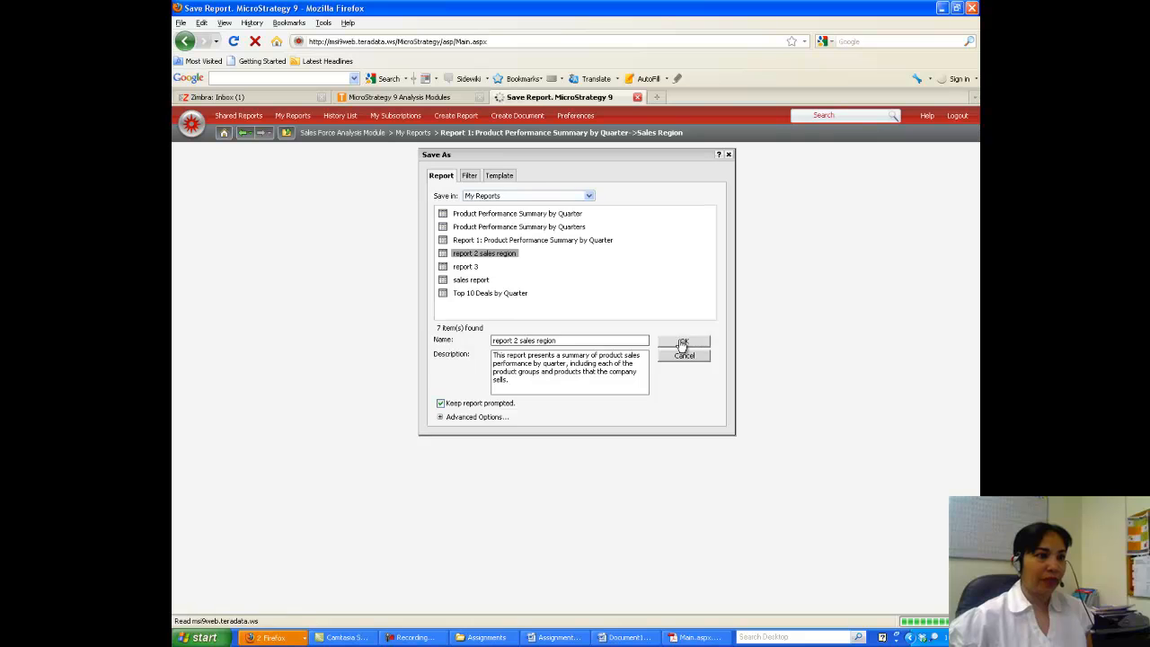
left_click(557, 198)
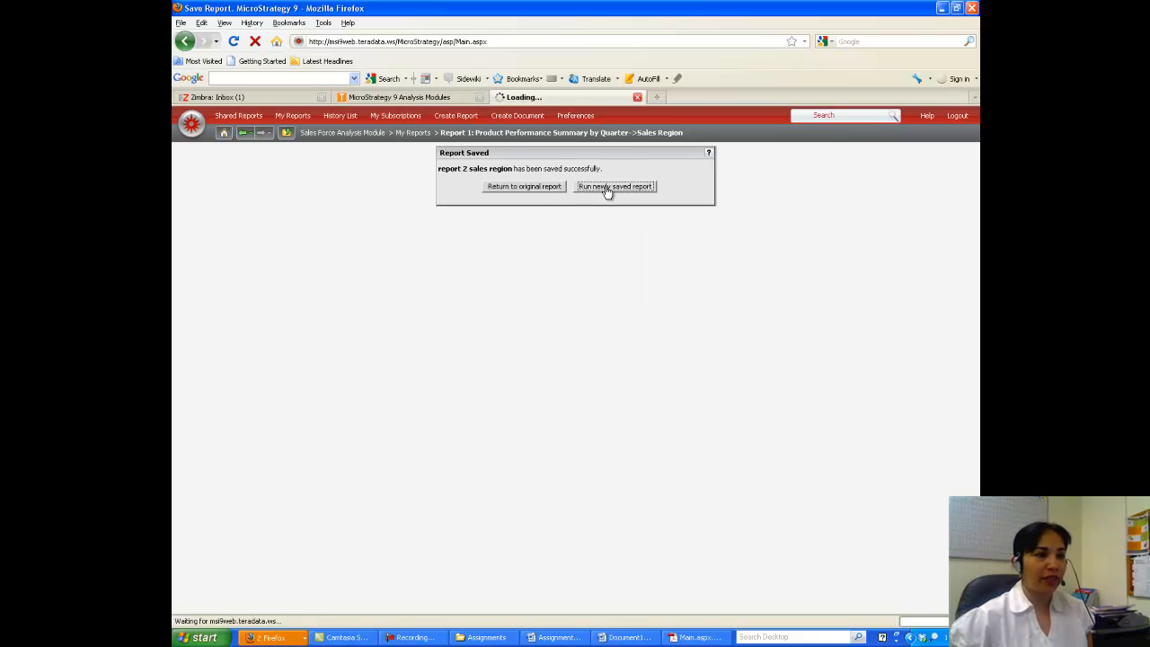
left_click(615, 186)
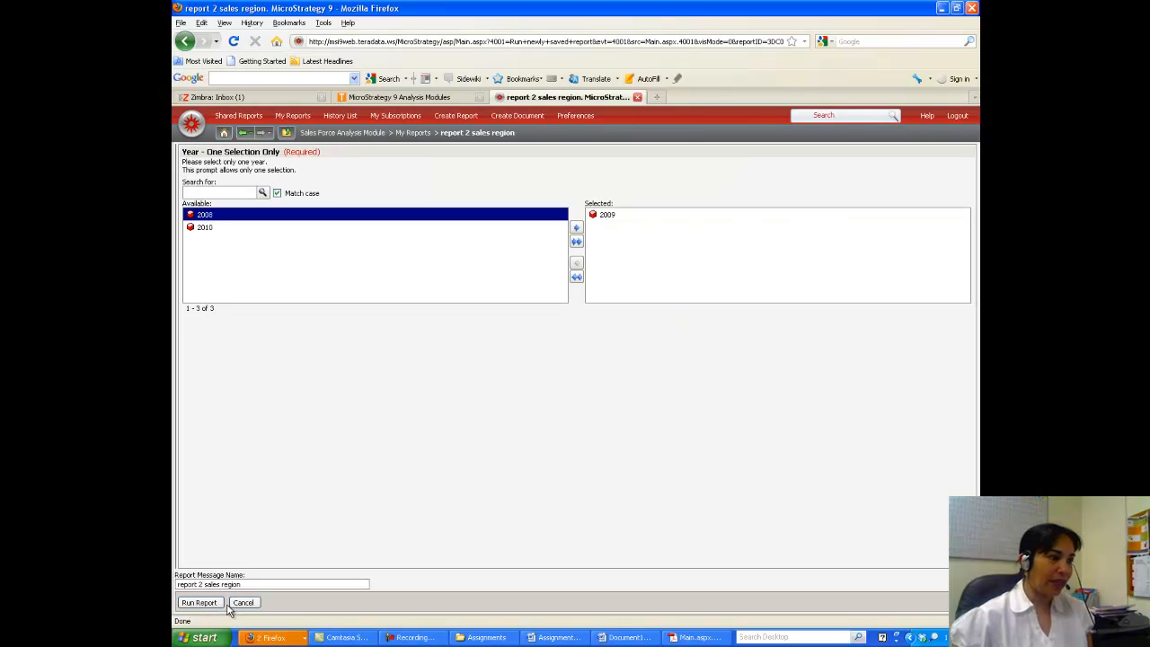
left_click(198, 602)
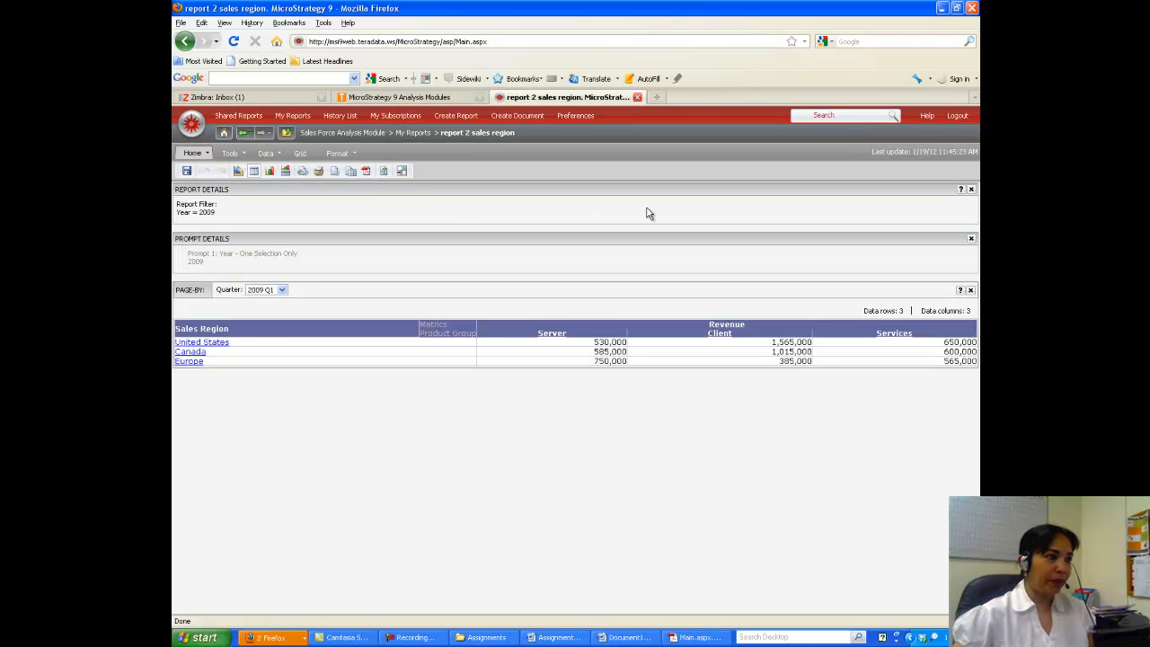
Export the whole sales region report to PDF in portrait orientation and open the file in Adobe Reader
left_click(366, 172)
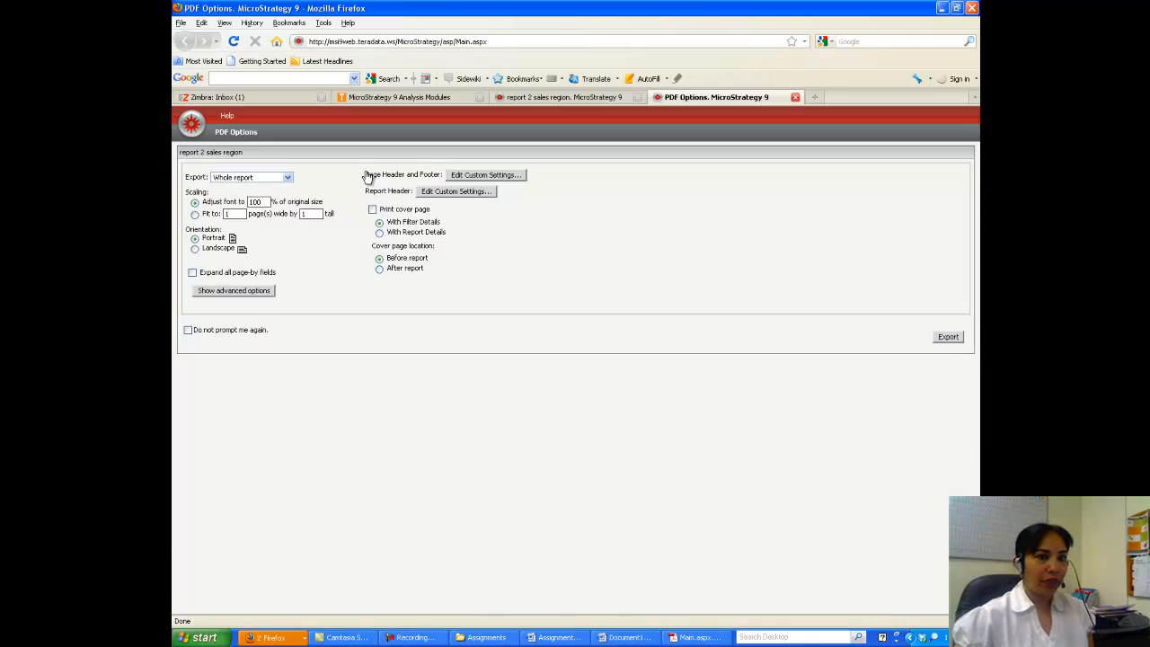
left_click(948, 337)
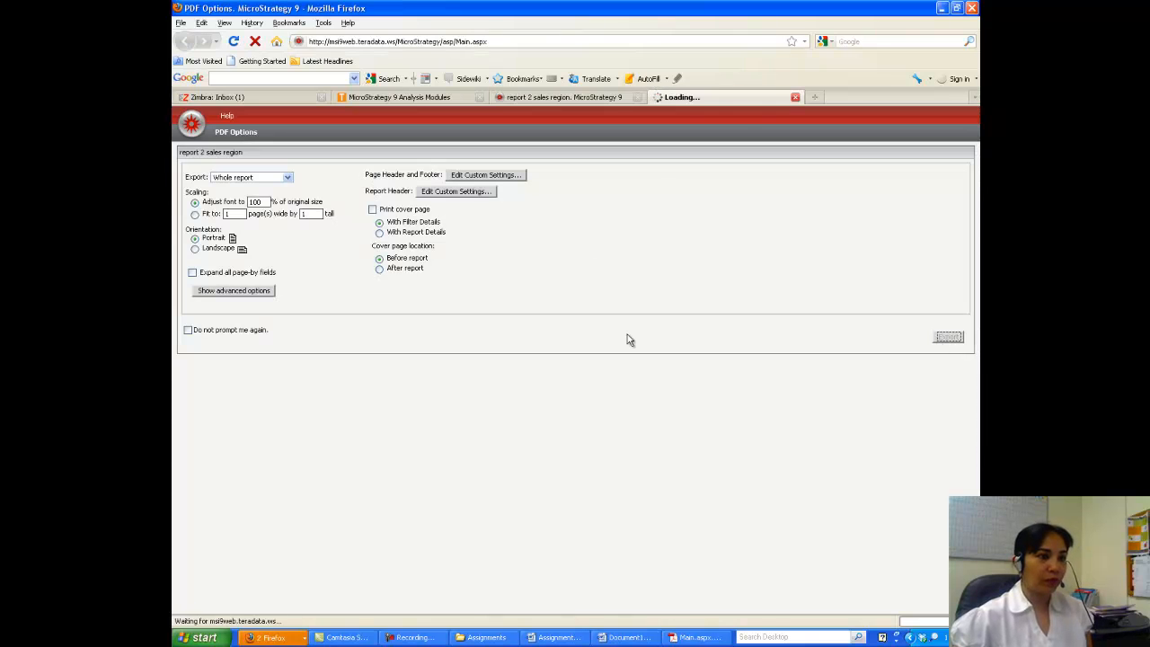
left_click(600, 459)
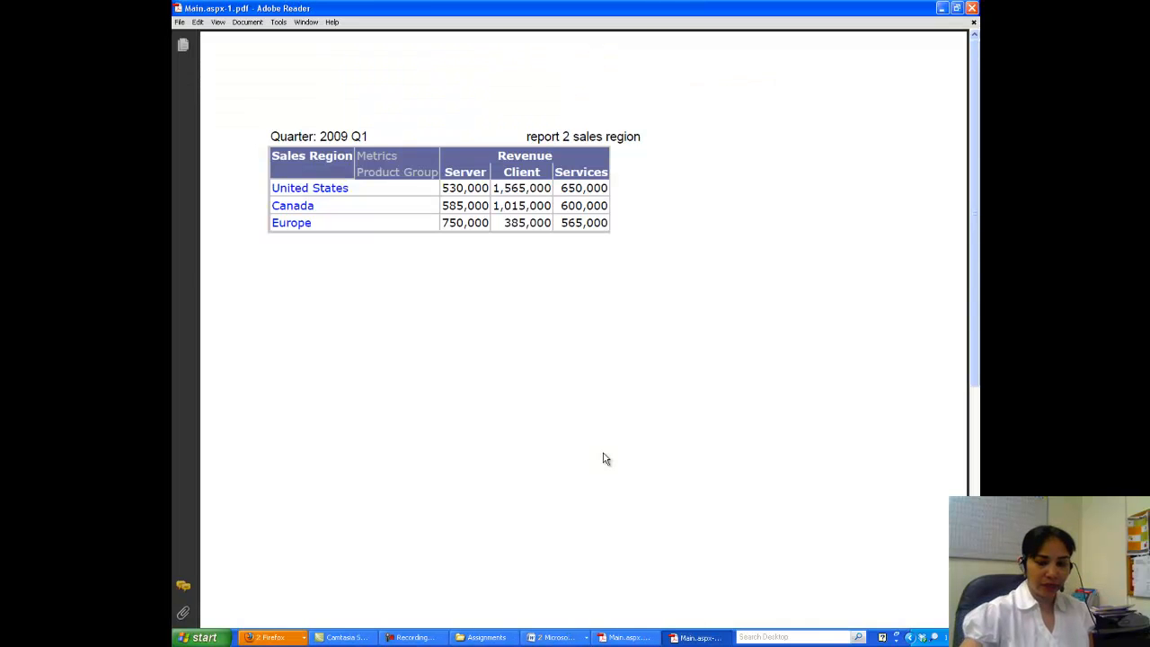
Switch to the Word document Document1, add the heading Report 2 below the first screenshot and paste the new PDF screenshot
left_click(570, 638)
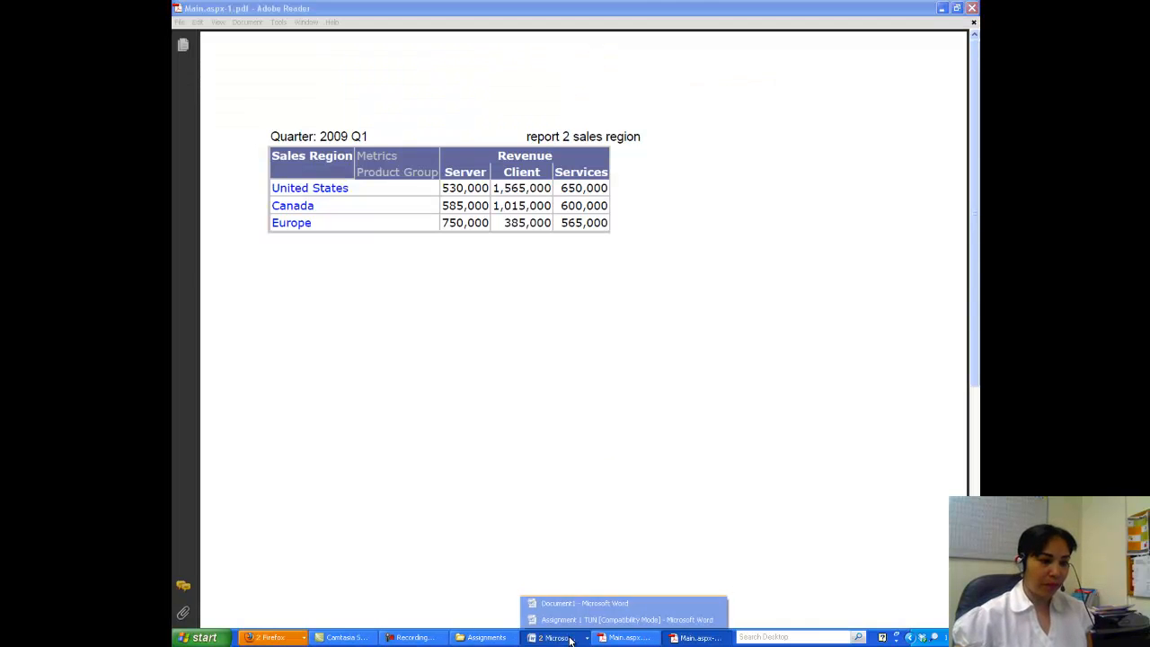
left_click(584, 603)
type("Report 2")
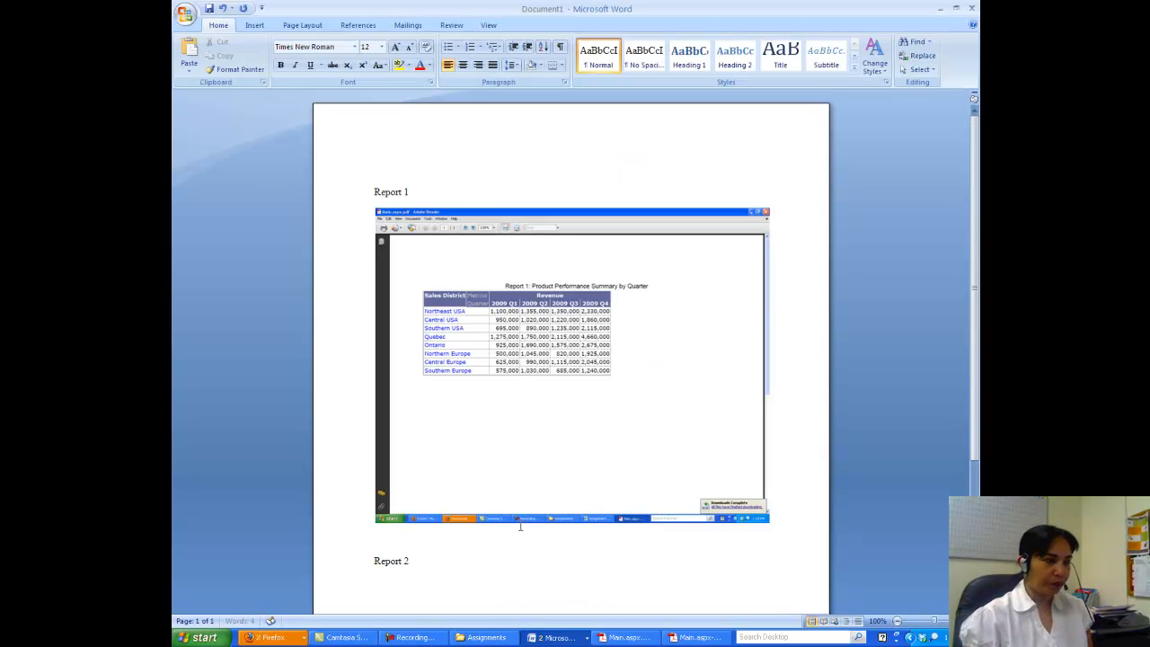
left_click(190, 56)
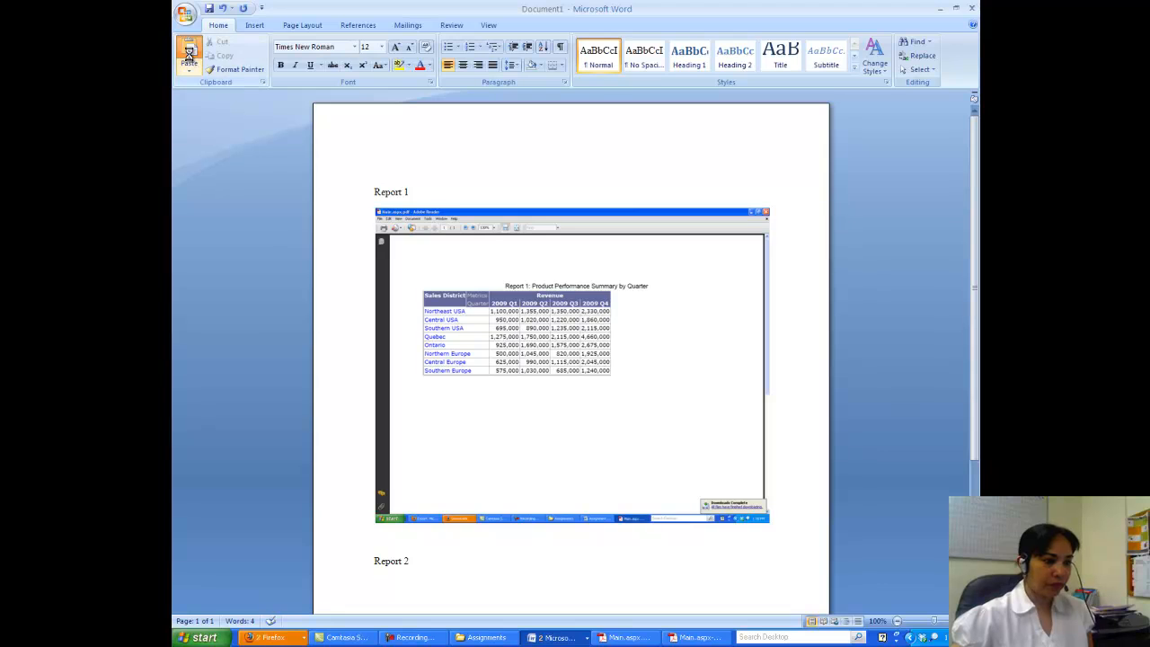
Check the end of Document1, switch to the Assignment 1 TUN document and read the Report III instructions and example figure
left_click_drag(974, 360, 975, 450)
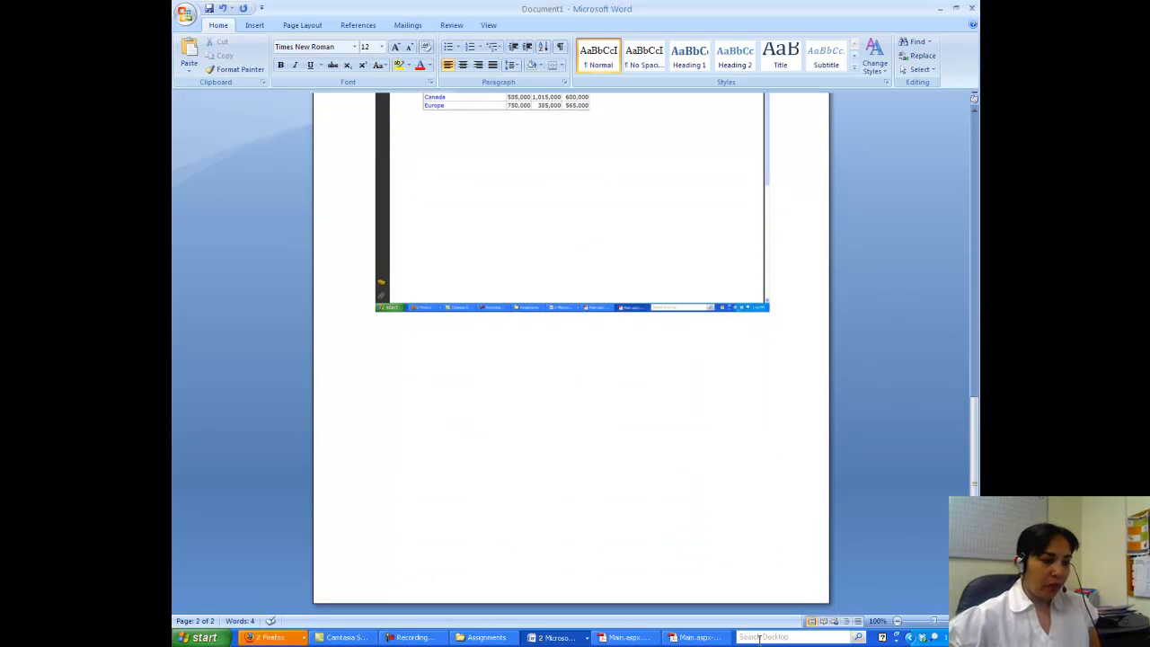
left_click(544, 638)
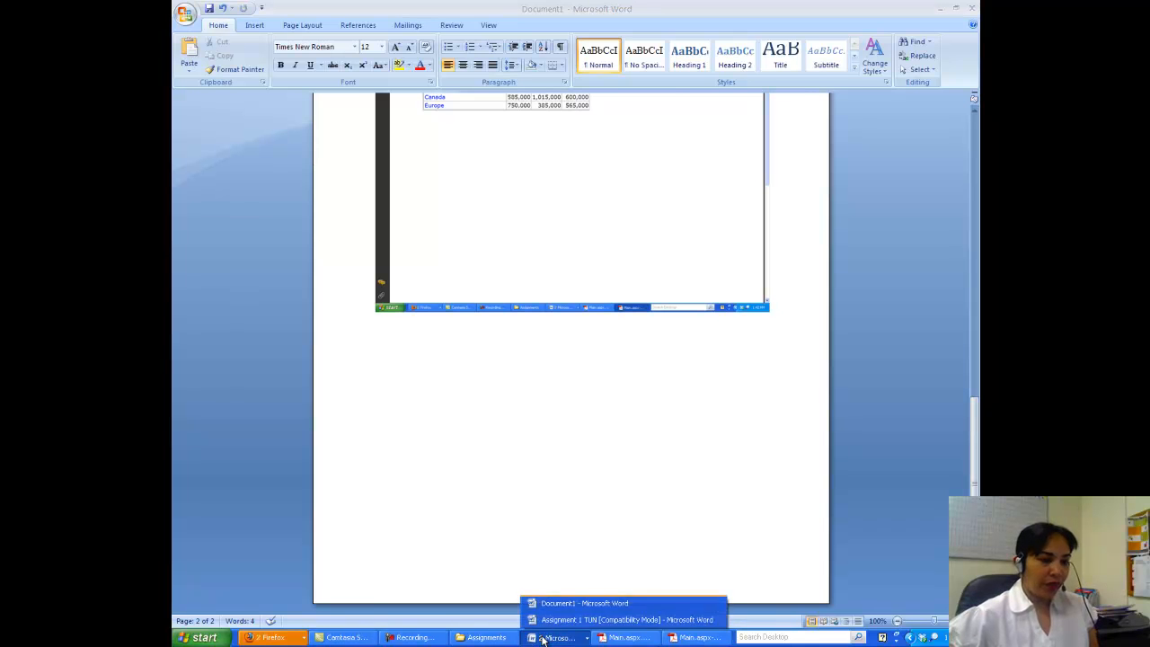
left_click(575, 619)
left_click_drag(975, 449, 978, 479)
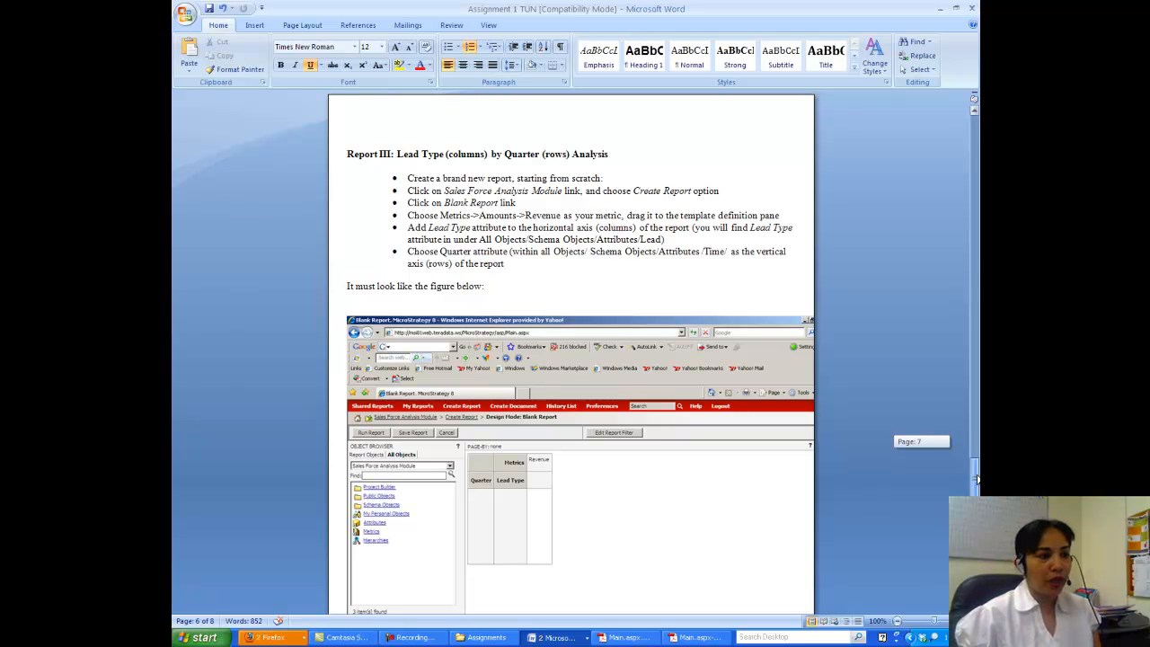
left_click_drag(977, 479, 978, 485)
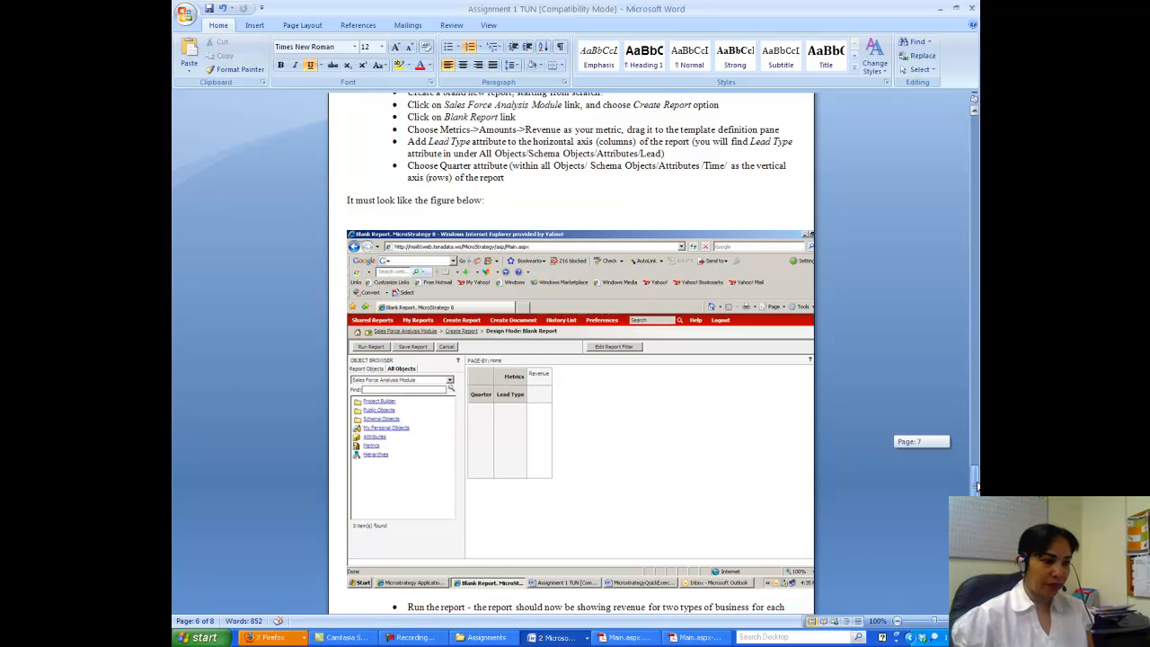
Switch to Firefox and close the Export page and the report 2 sales region page
left_click(293, 638)
left_click(290, 620)
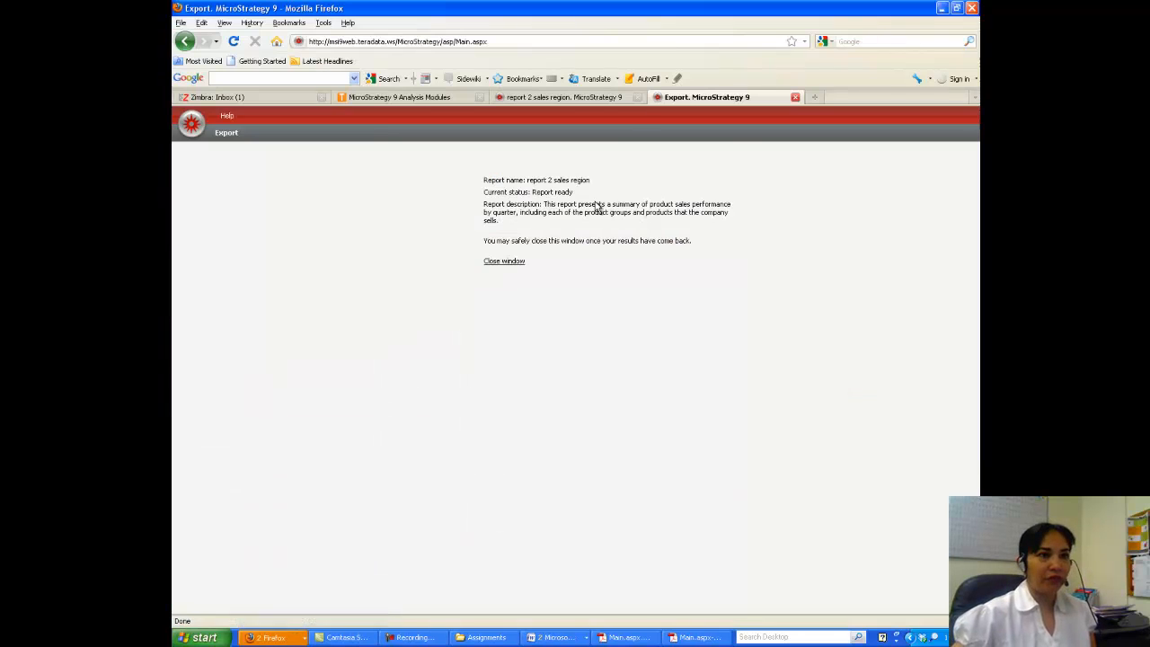
left_click(796, 97)
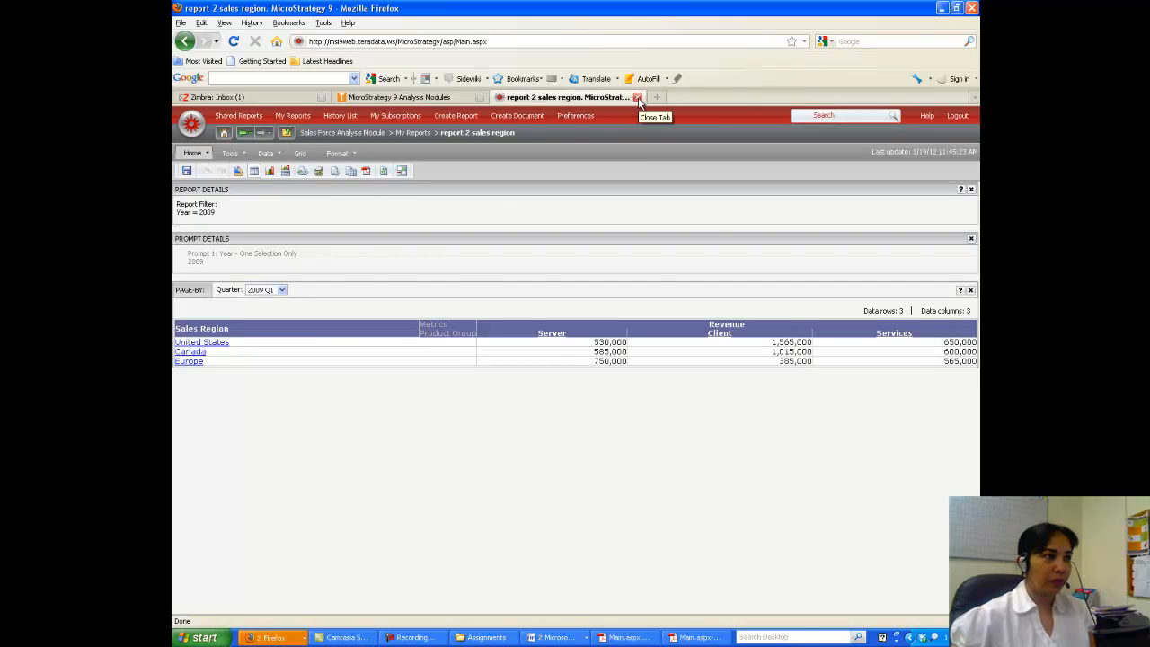
left_click(639, 97)
Try to open the Sales Force Analysis Module from the MicroStrategy 9 Analysis Modules page, closing the error page and retrying
left_click(312, 420)
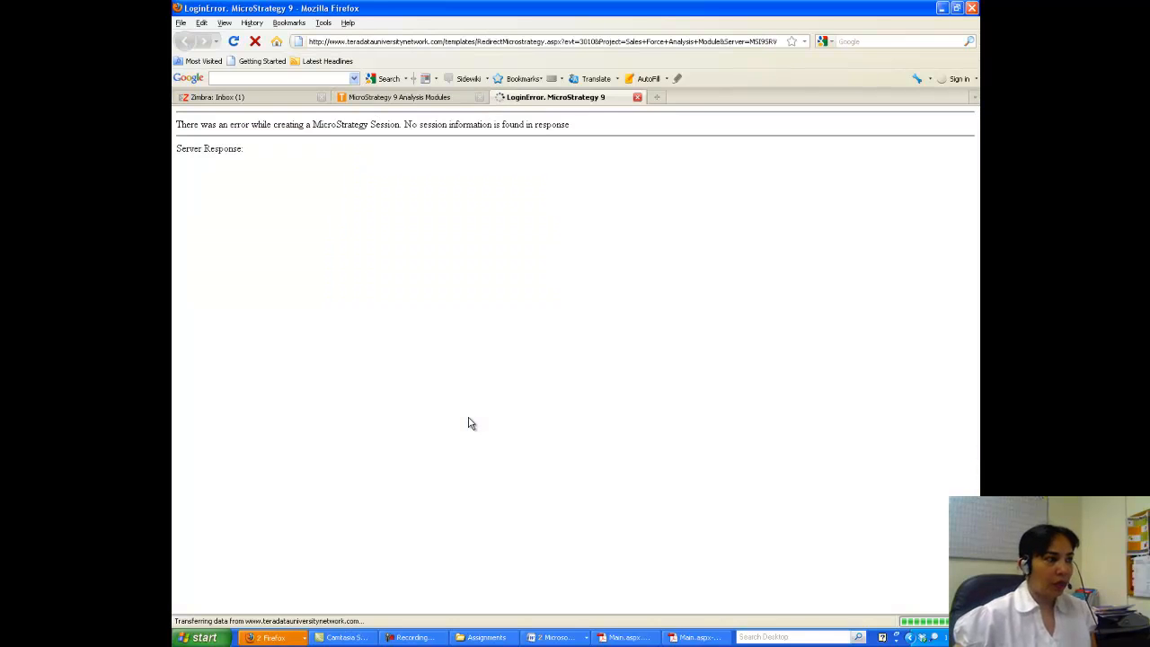
left_click(201, 284)
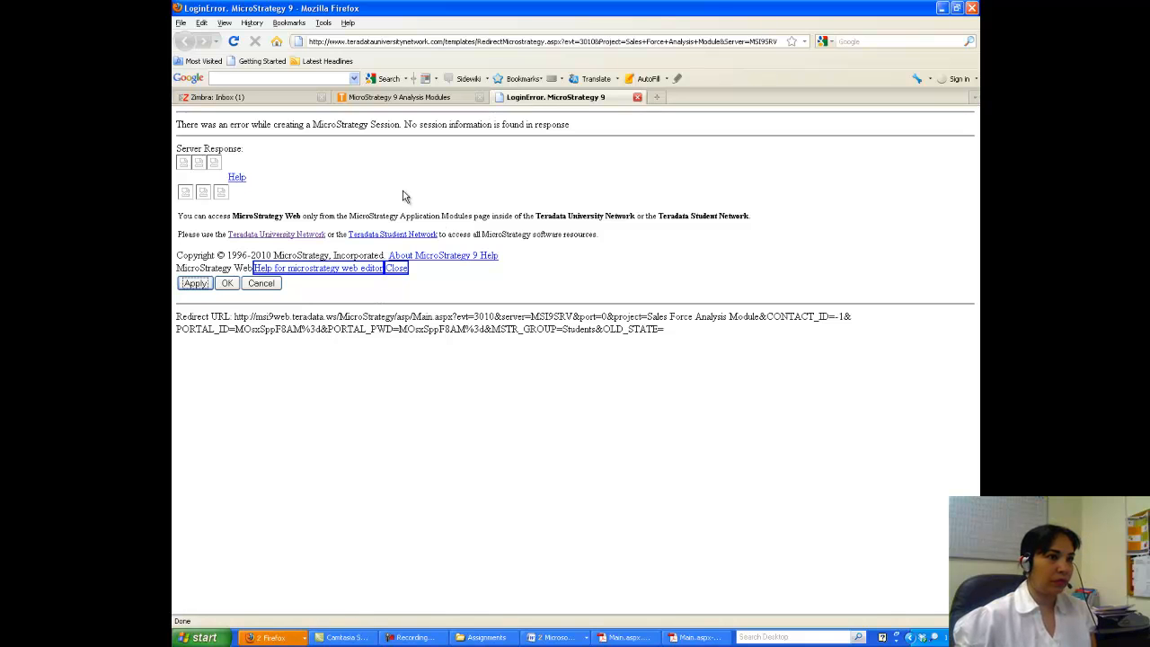
left_click(637, 97)
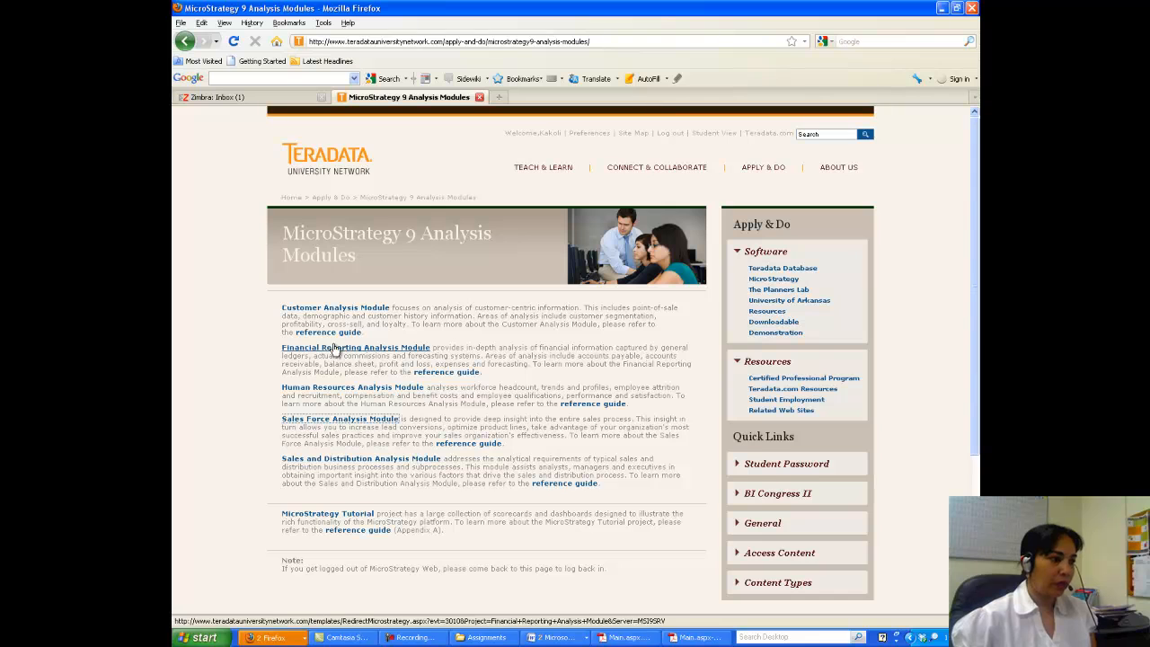
left_click(338, 420)
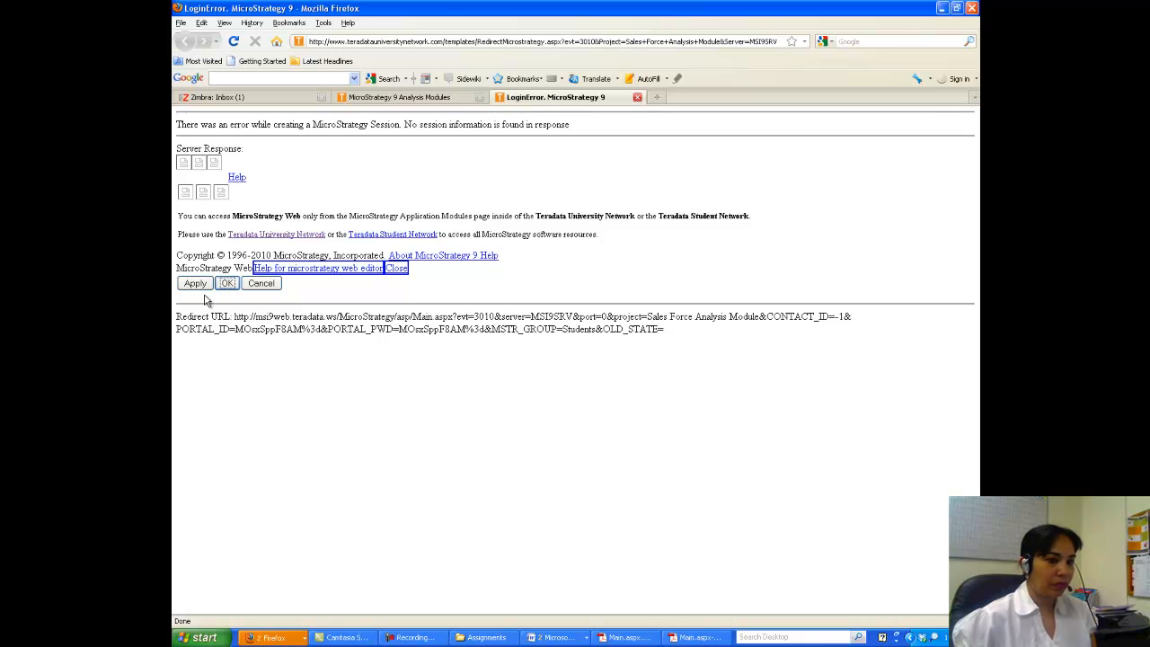
left_click(696, 637)
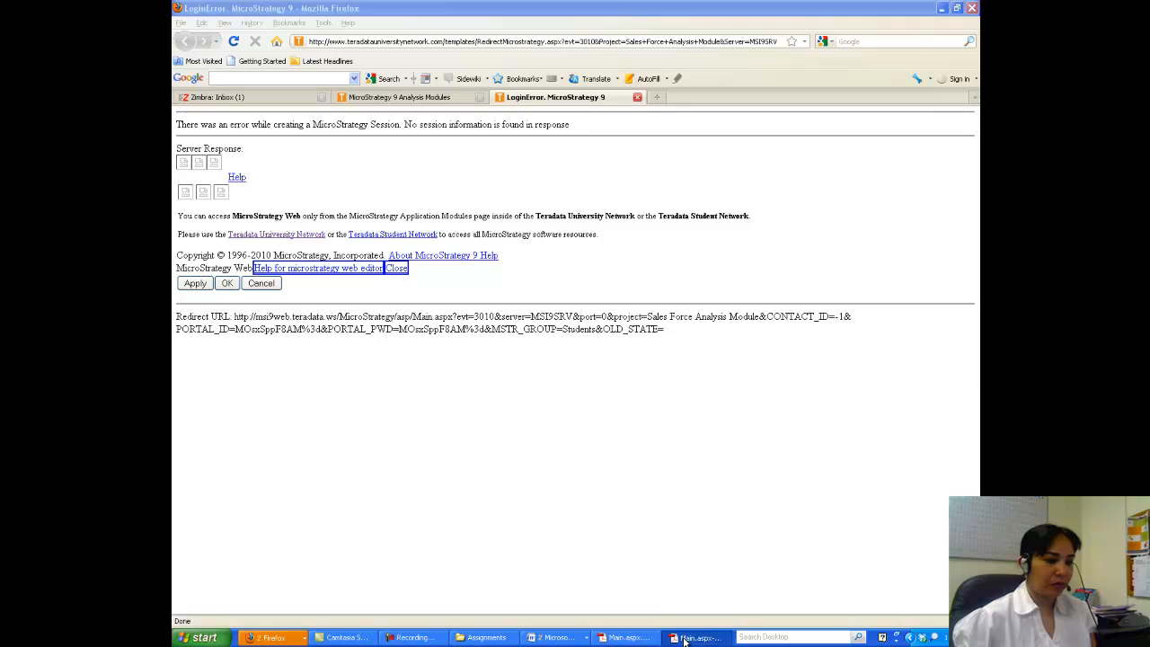
left_click(416, 637)
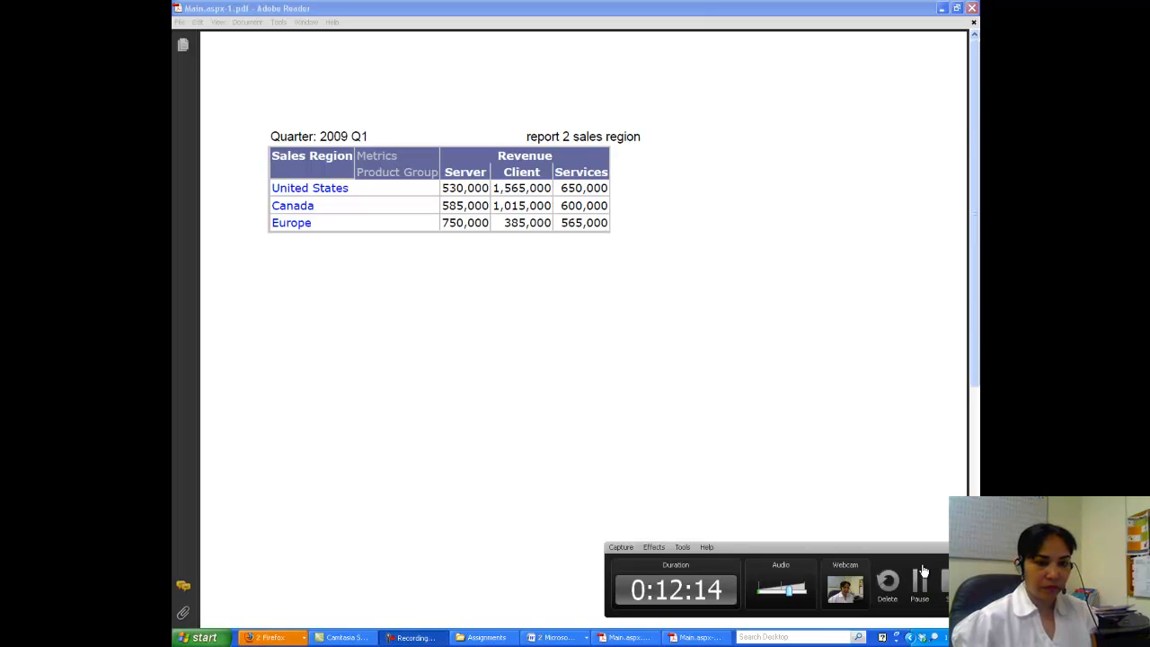
left_click(921, 584)
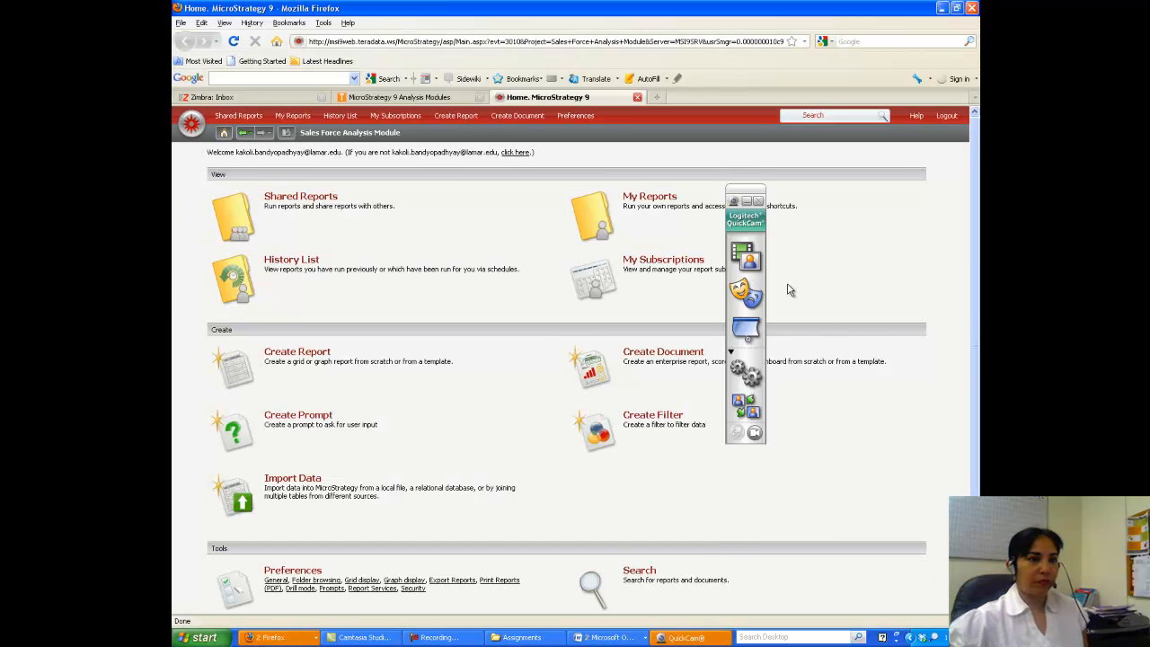
left_click(757, 201)
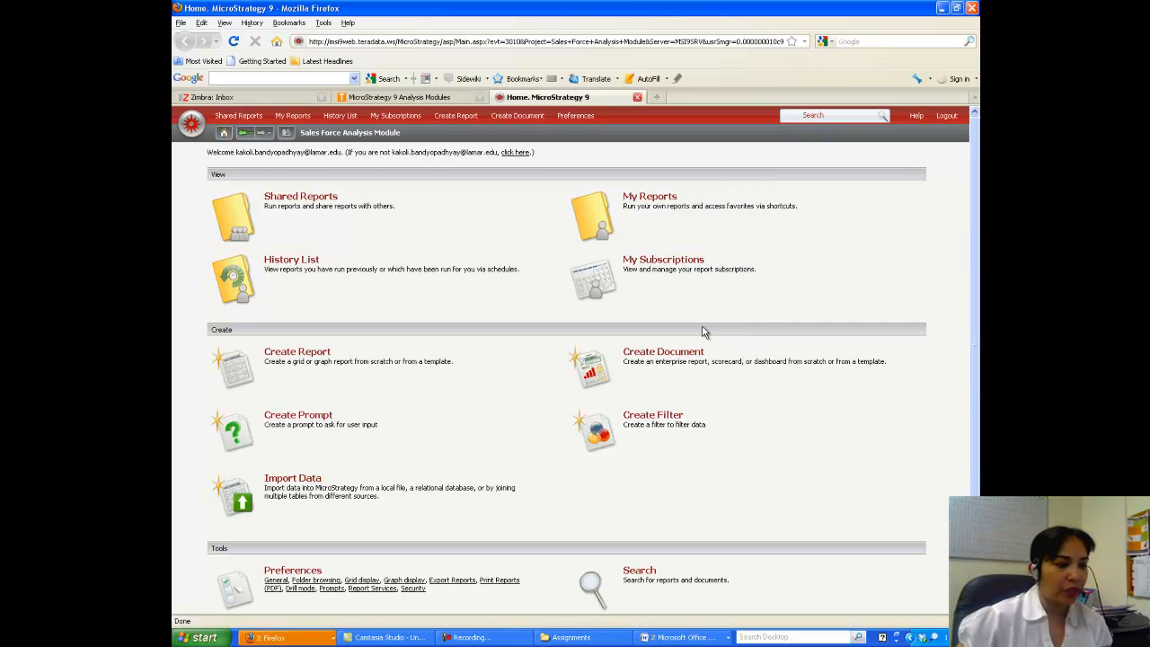
left_click(516, 638)
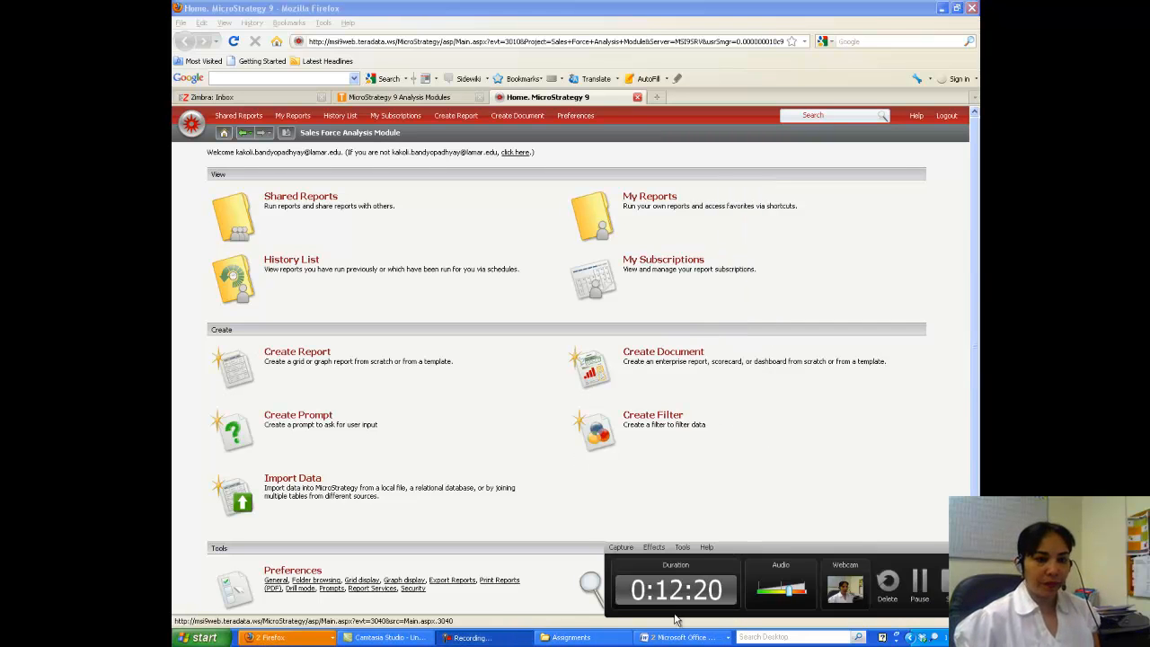
left_click(958, 548)
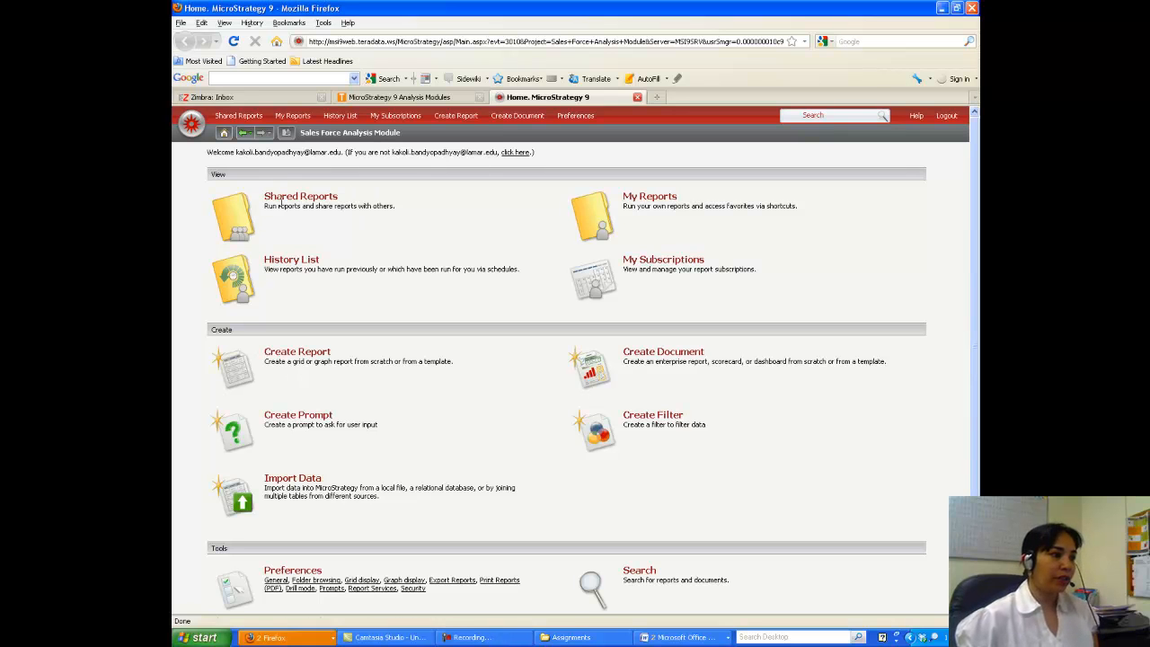
Create a new report from the Blank Report template and open the Metrics folder in its object browser
left_click(290, 354)
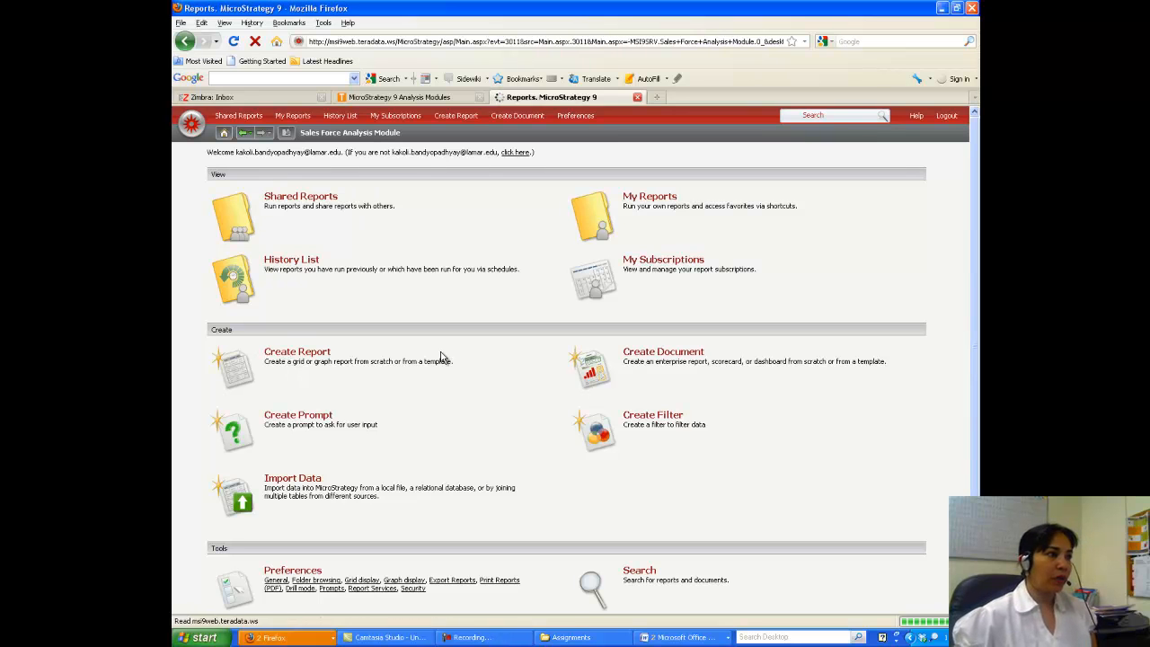
left_click(222, 182)
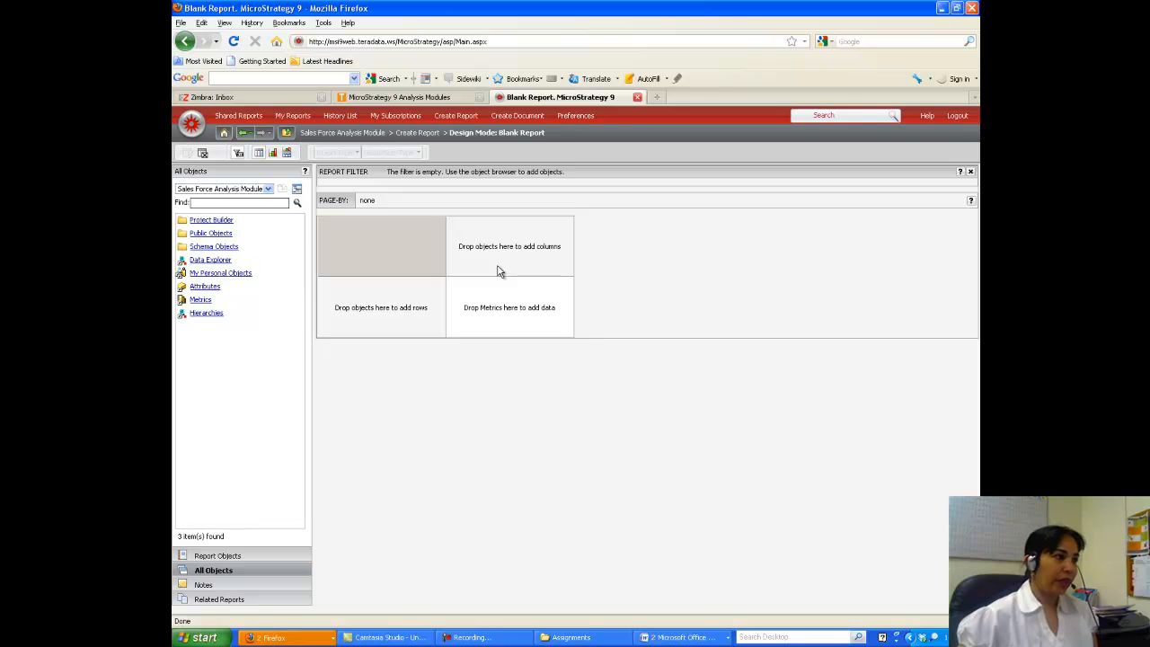
left_click(201, 301)
Review the Report III instructions in the Assignment 1 TUN document and return to the blank report in Firefox
left_click(683, 637)
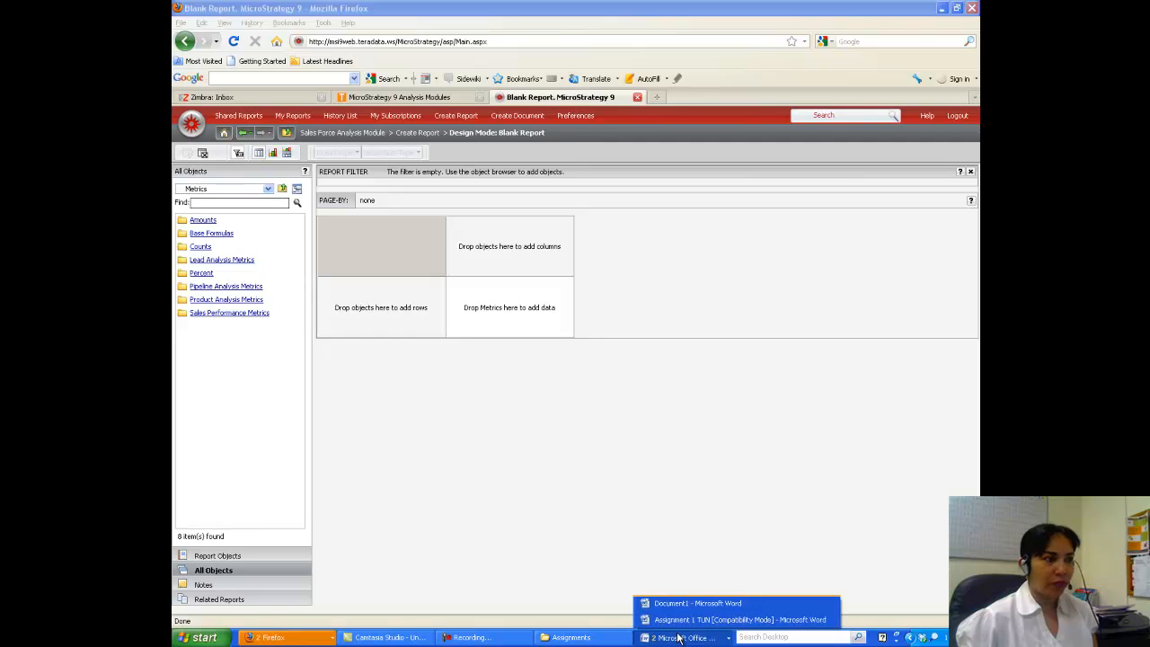
left_click(683, 622)
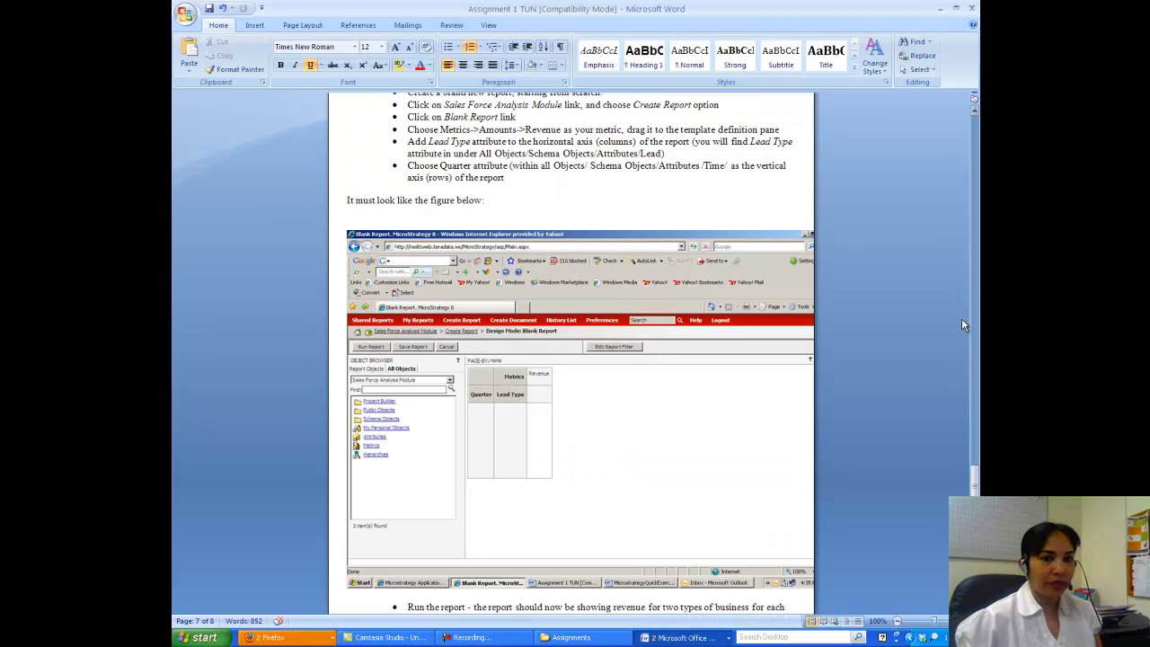
left_click_drag(977, 481, 978, 473)
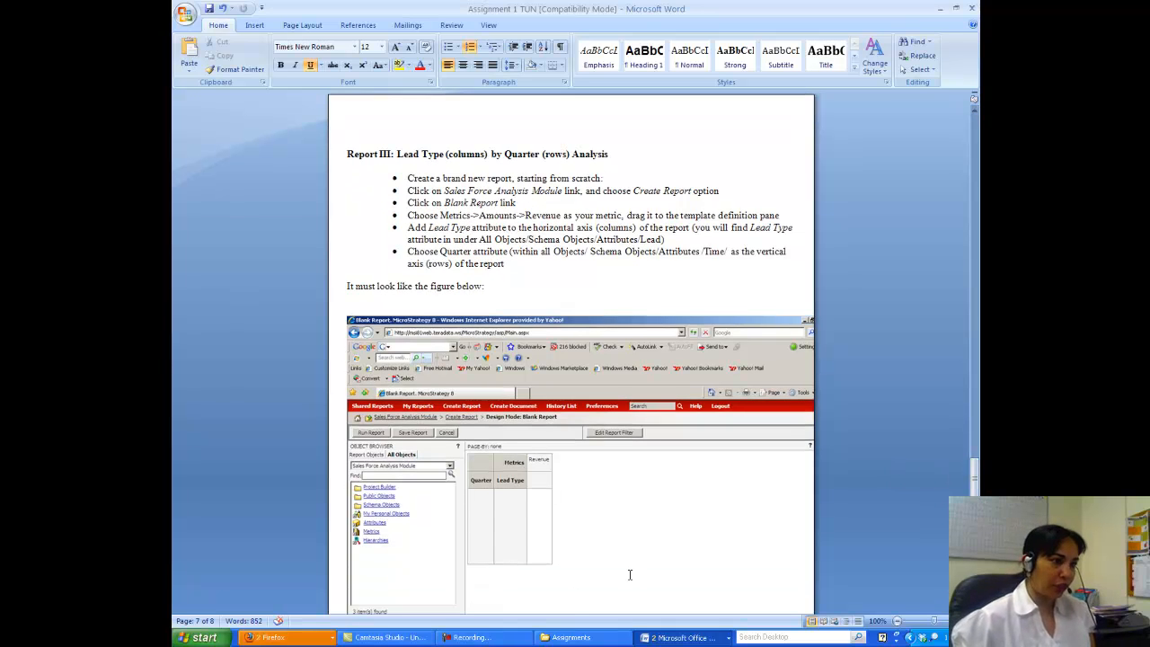
left_click(268, 639)
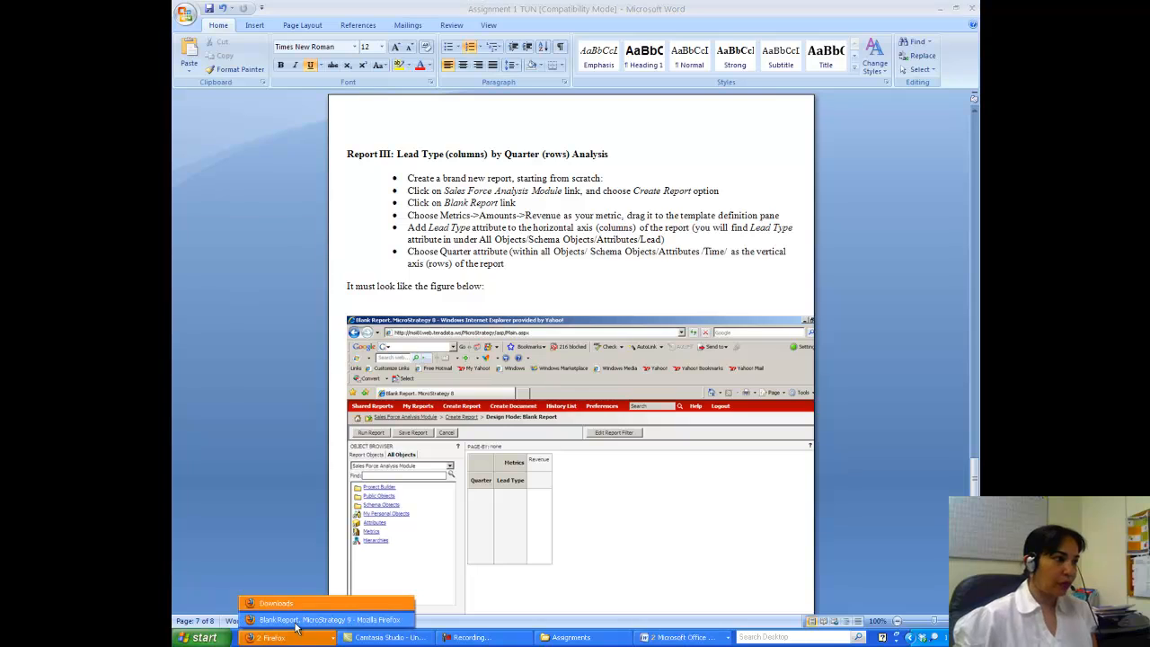
left_click(297, 620)
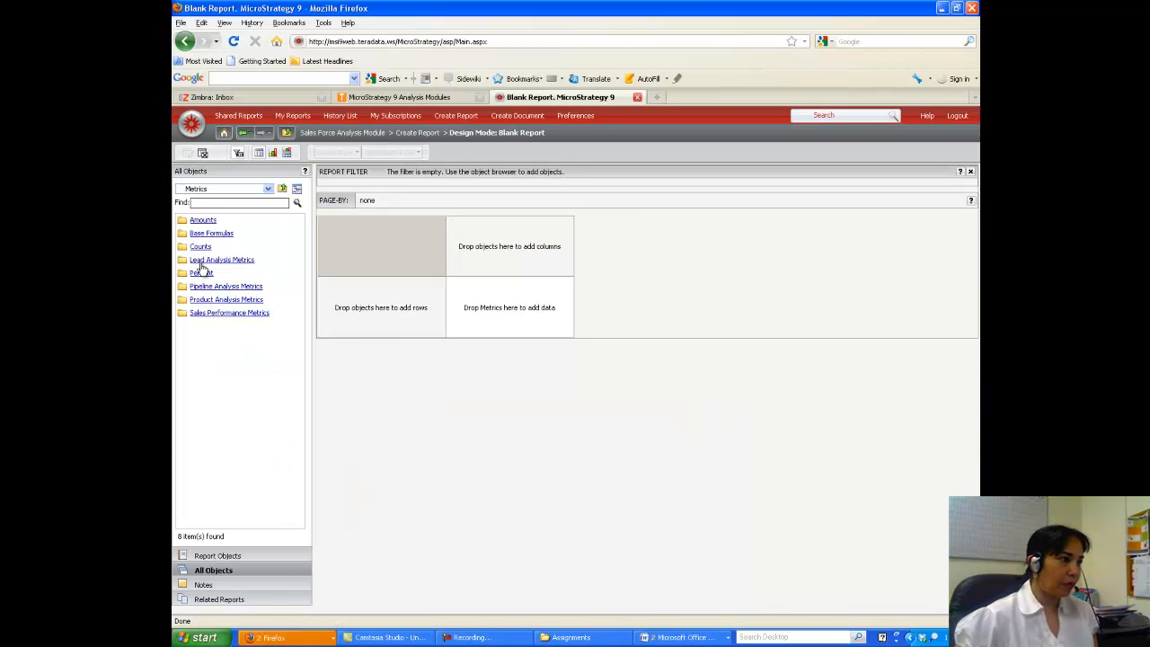
Add the Revenue metric from the Amounts folder under Metrics to the rows of the blank report's template
left_click(282, 189)
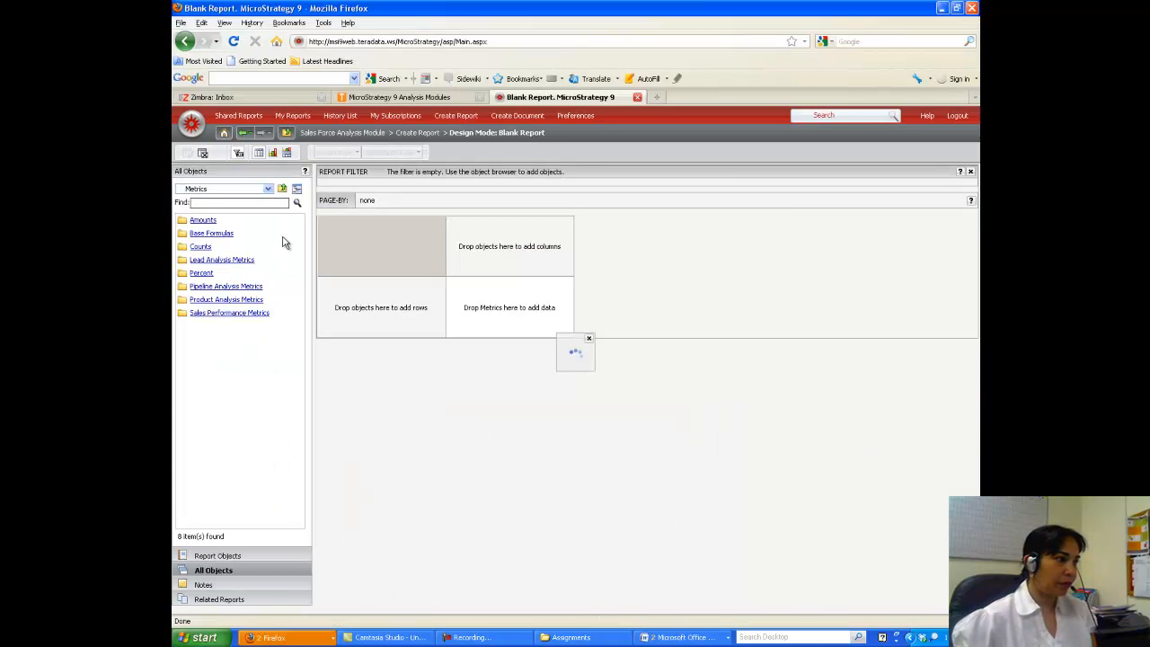
left_click(200, 301)
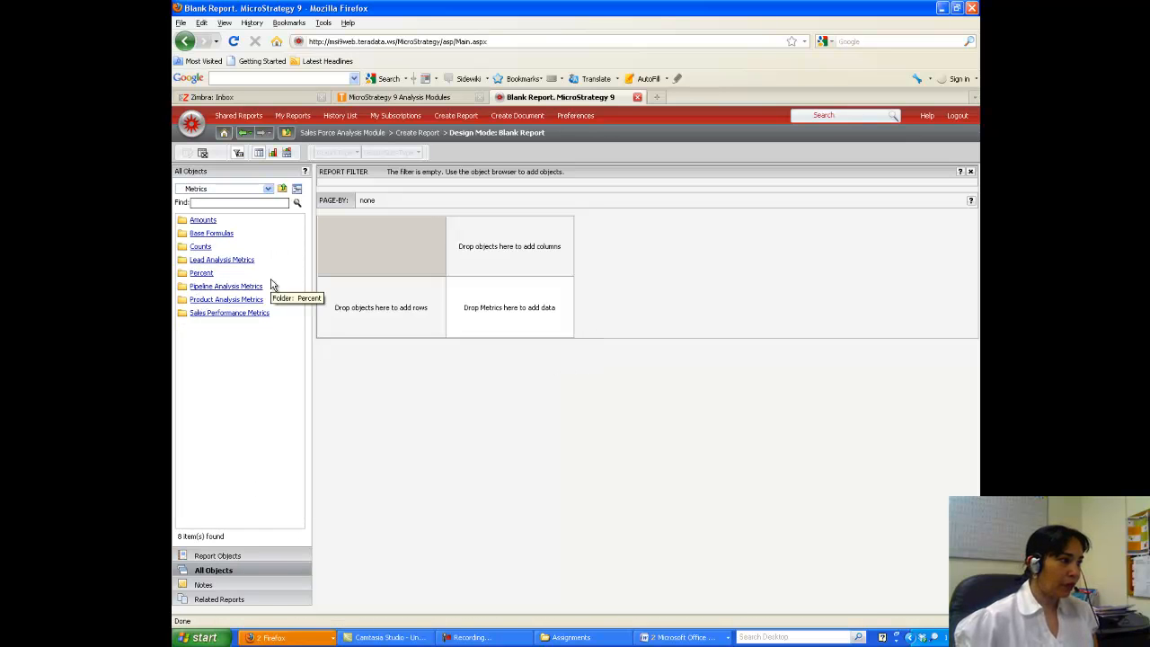
left_click(214, 233)
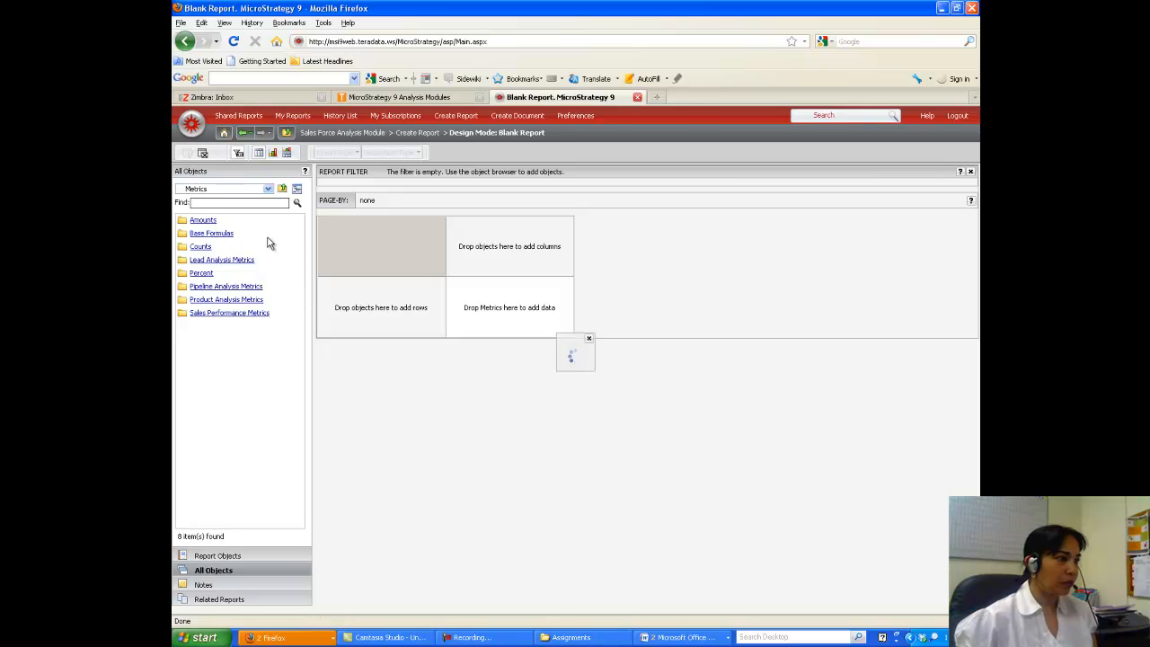
left_click(204, 275)
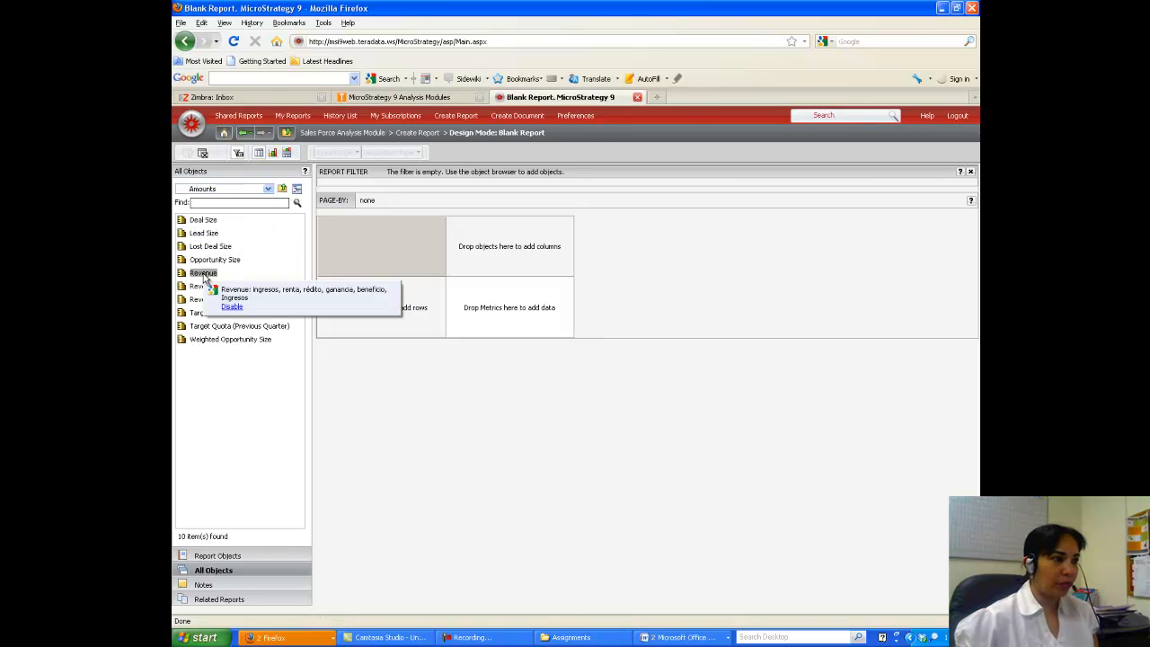
left_click_drag(204, 279, 352, 270)
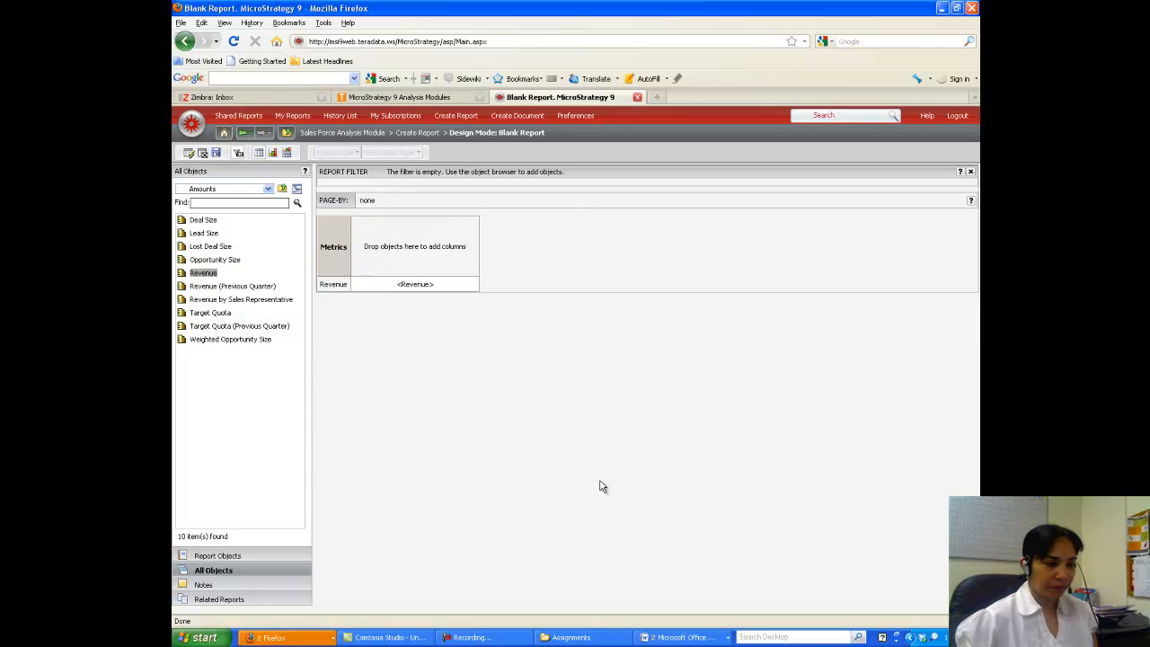
Compare the layout with the Report III figure in the Assignment 1 TUN document and move the Revenue metric to the report's columns
left_click(672, 637)
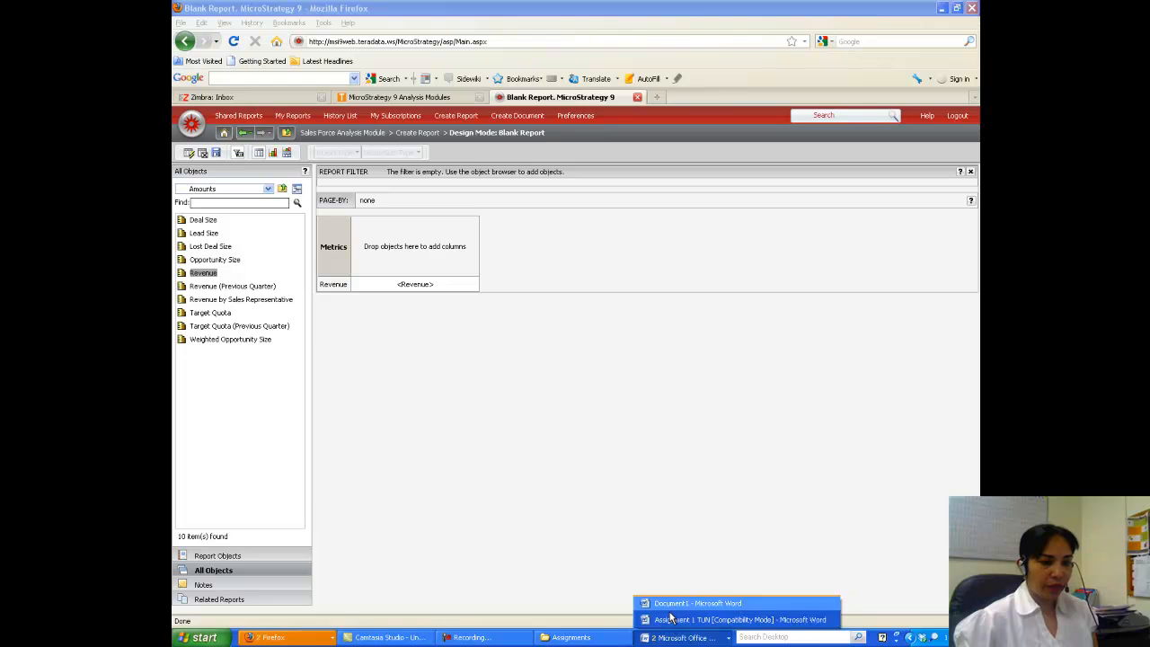
left_click(670, 621)
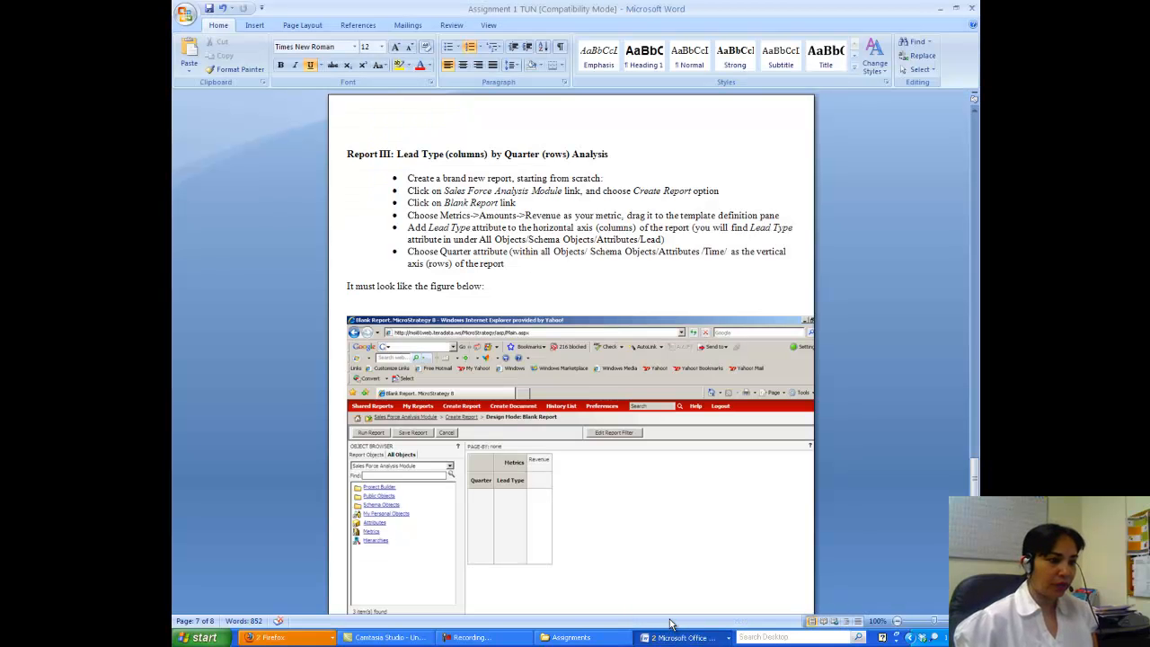
left_click(269, 637)
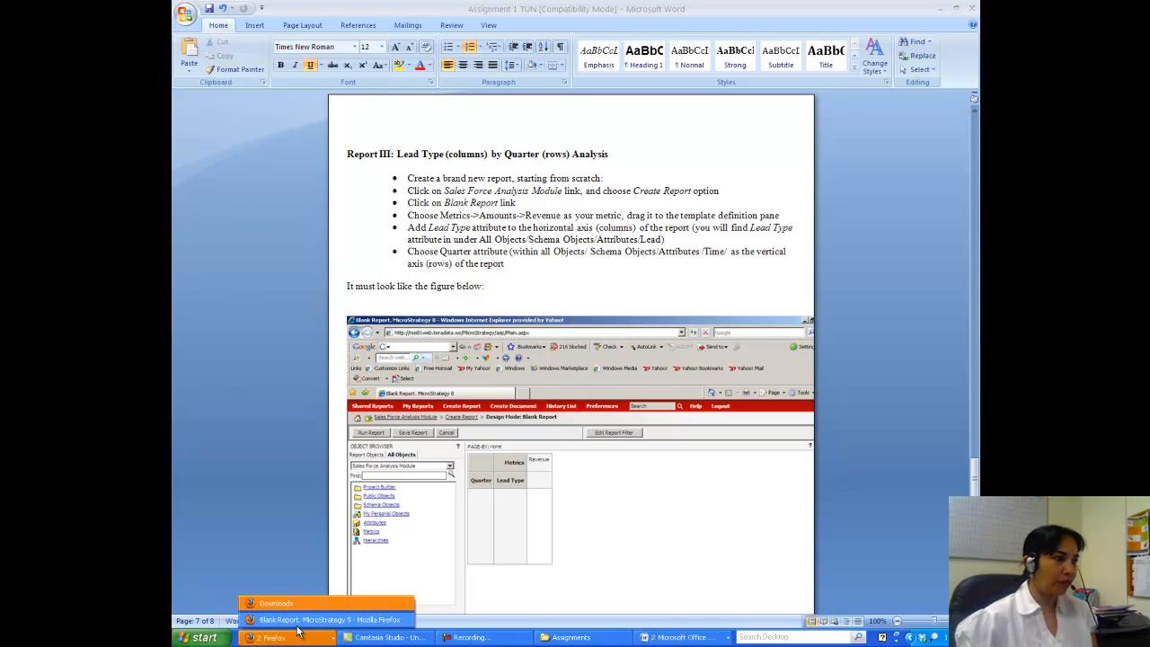
left_click(299, 621)
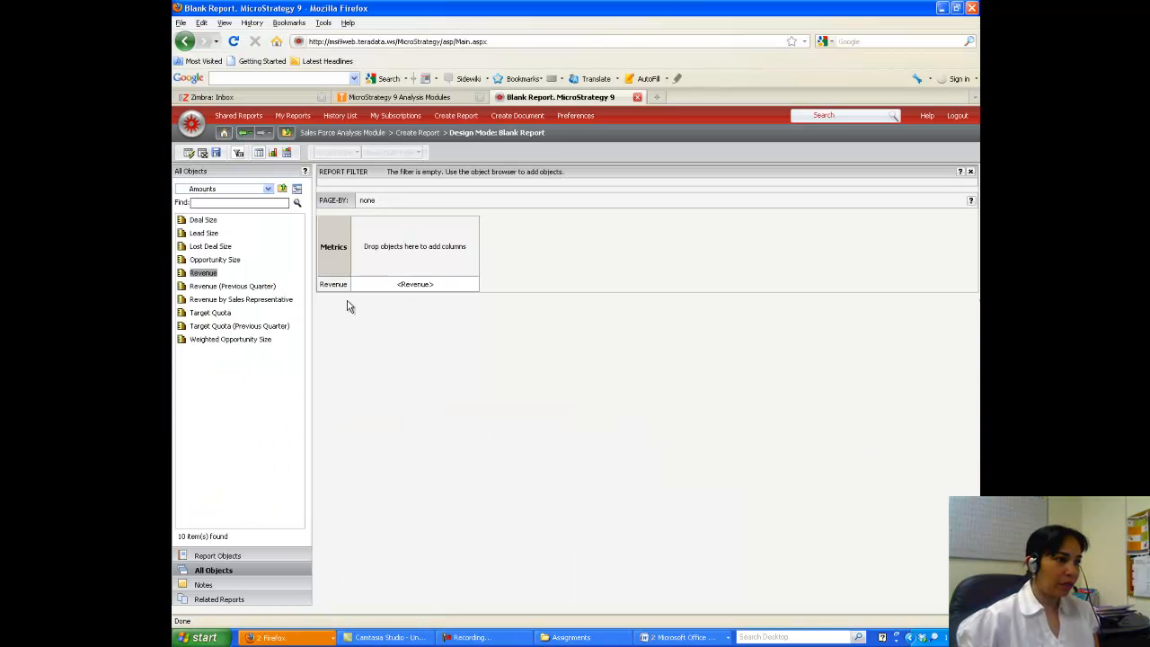
left_click_drag(328, 292, 445, 233)
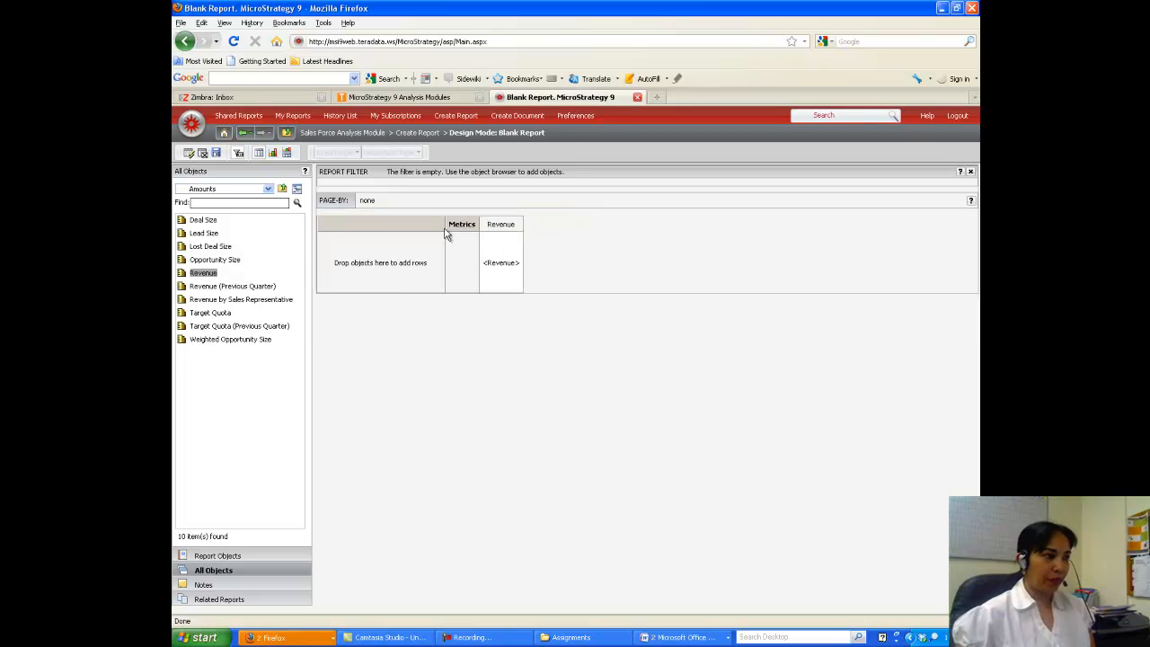
Check the Lead Type and Quarter placement instructions in the Assignment 1 TUN Word document and return to the blank report in Firefox
left_click(675, 641)
left_click(676, 622)
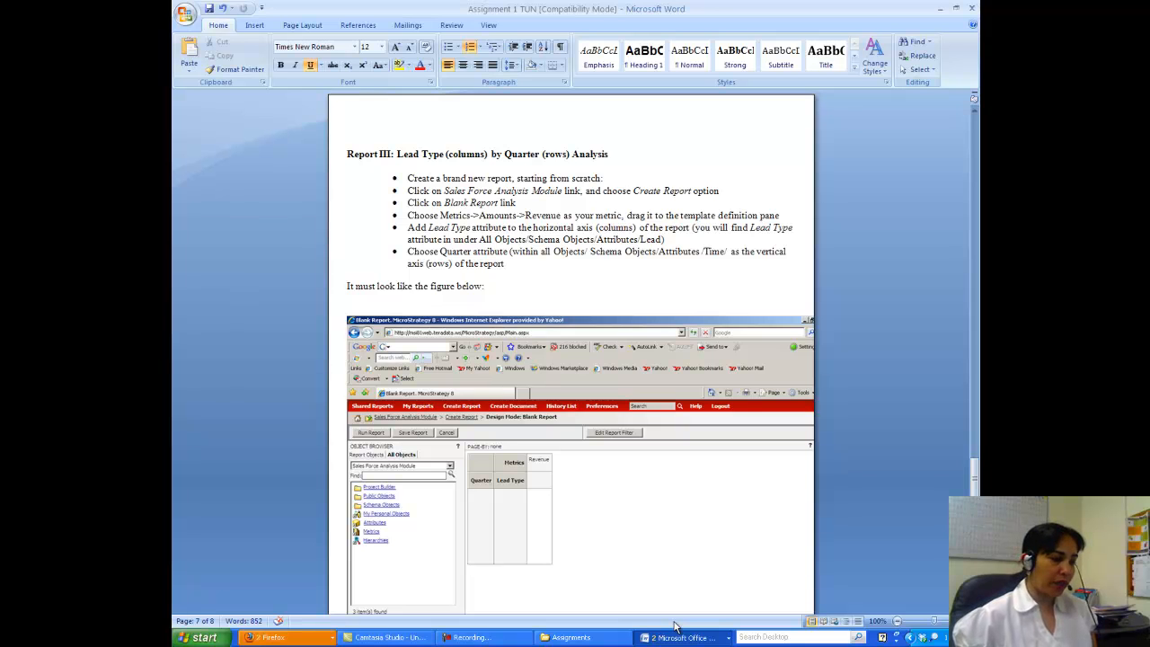
left_click(274, 636)
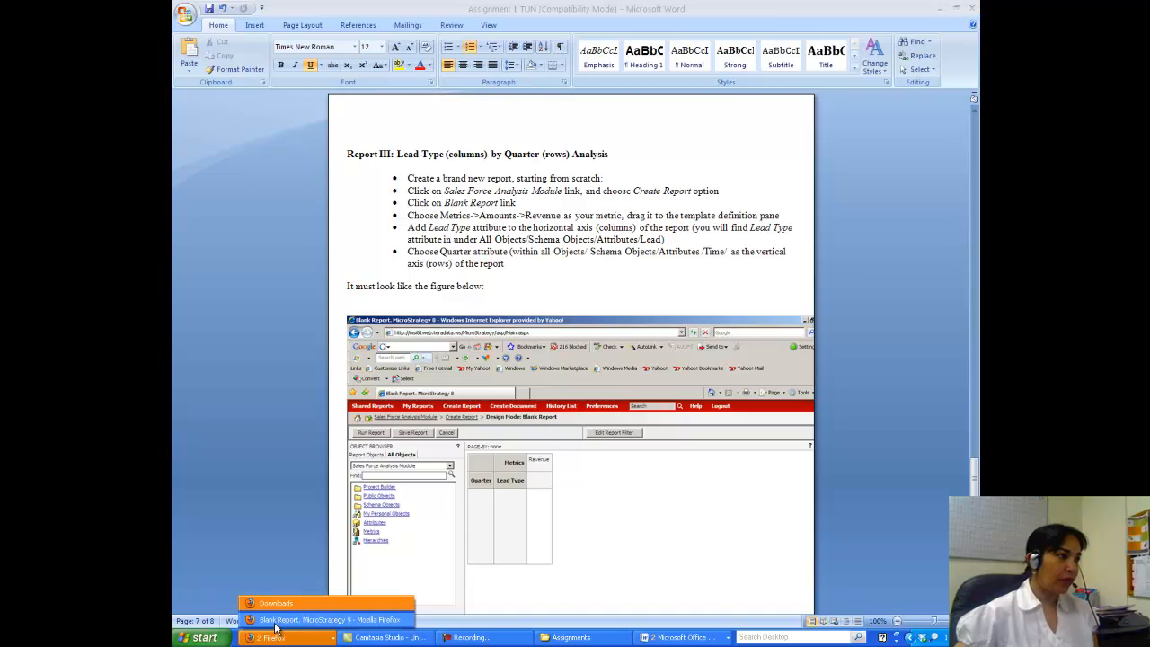
left_click(296, 620)
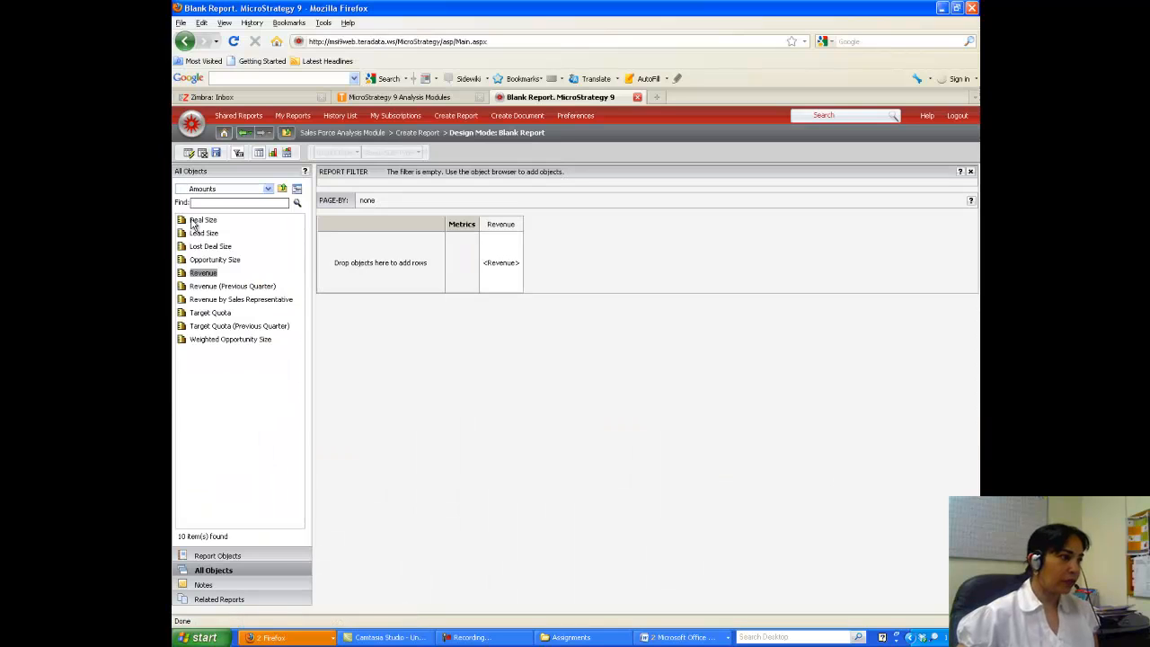
Add the Lead Type attribute from the Lead folder under Attributes to the report's columns, below the Revenue metric
left_click(267, 191)
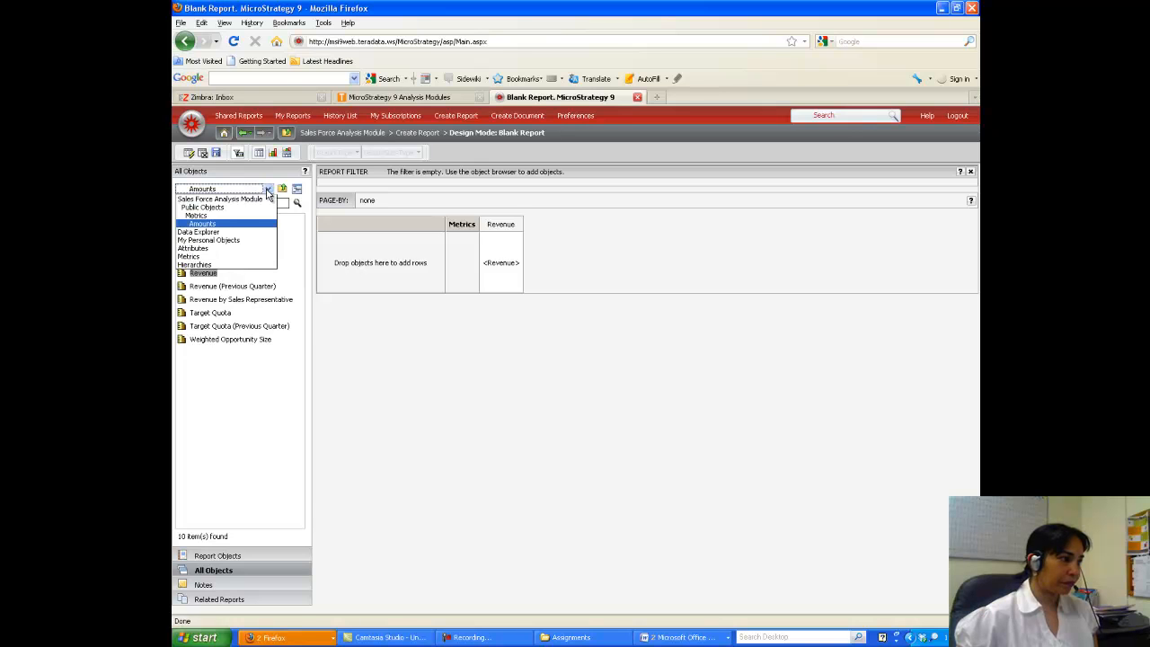
left_click(197, 251)
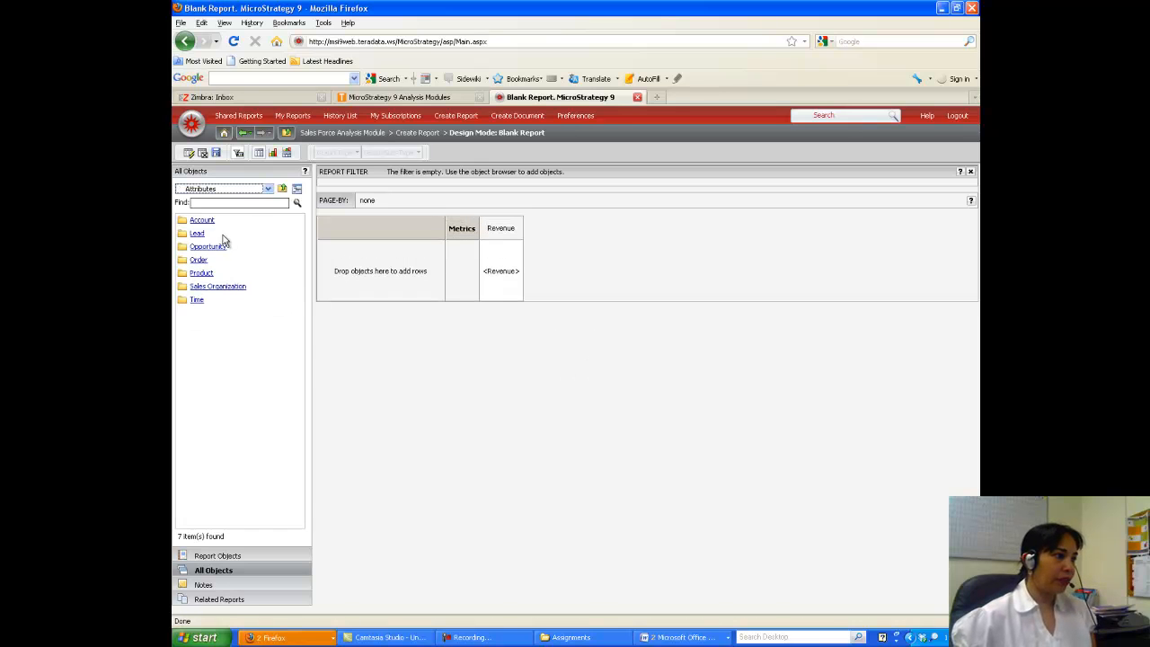
left_click(209, 246)
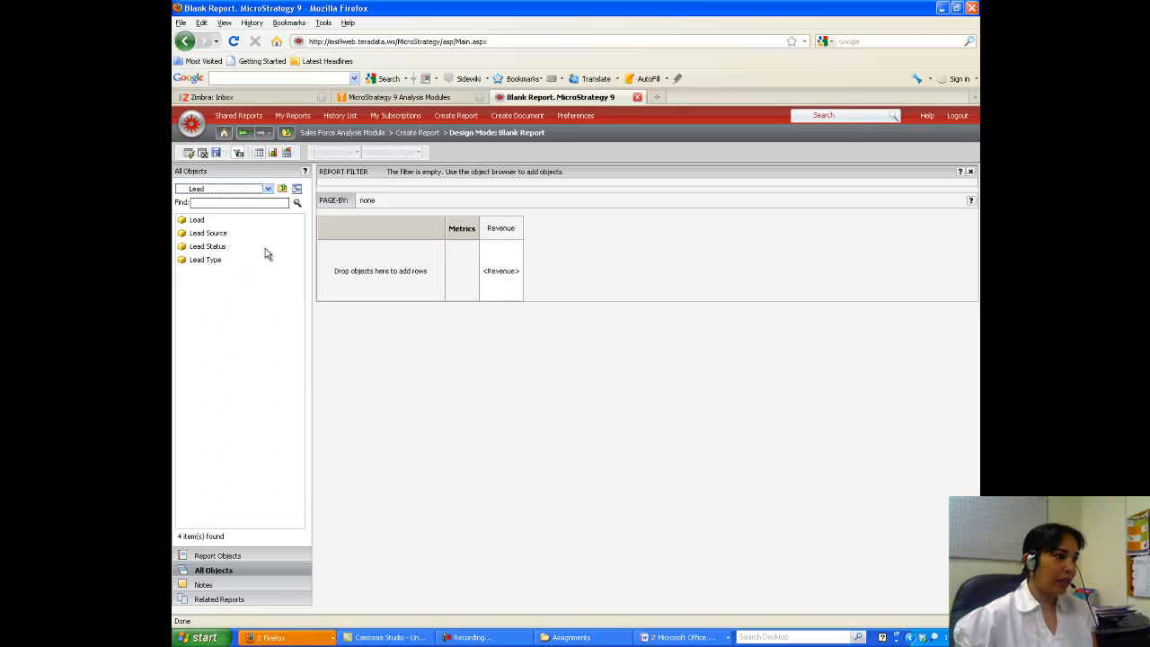
left_click(204, 260)
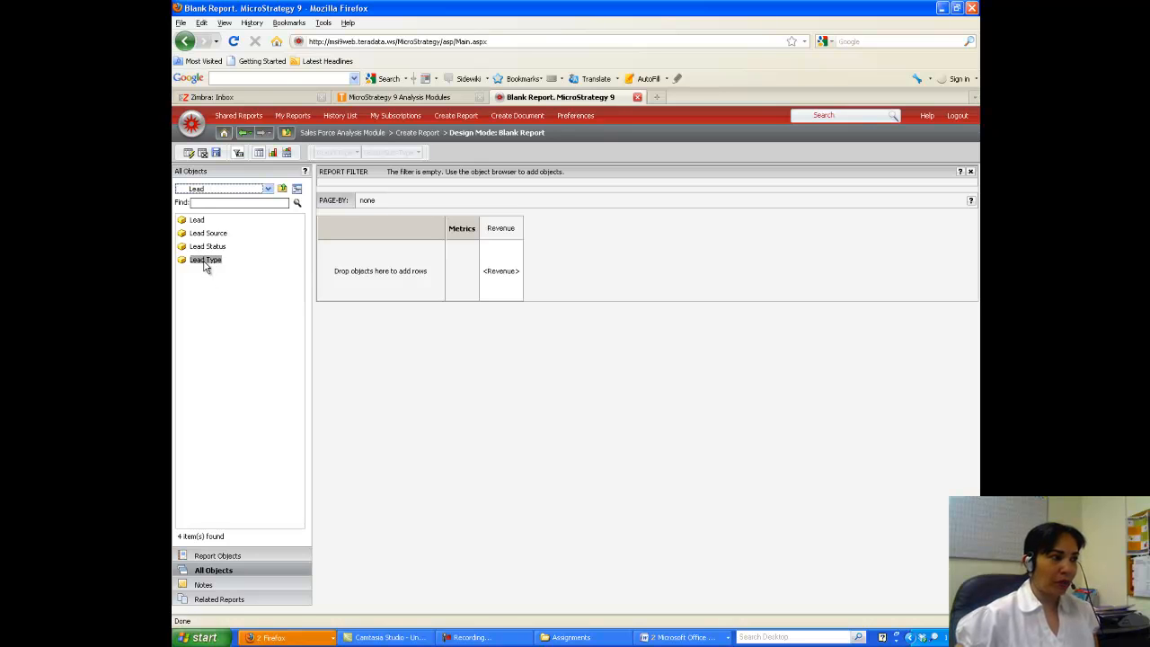
left_click_drag(338, 262, 493, 237)
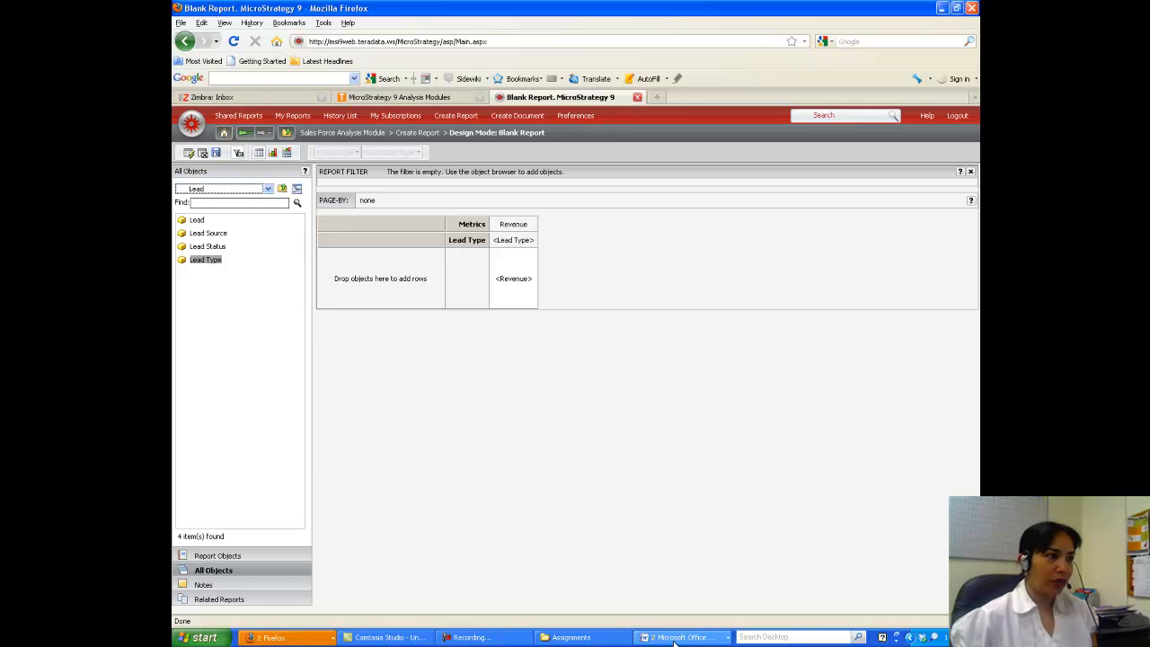
Add the Quarter attribute from the Time folder under Attributes to the report template and place it on the rows
left_click(267, 188)
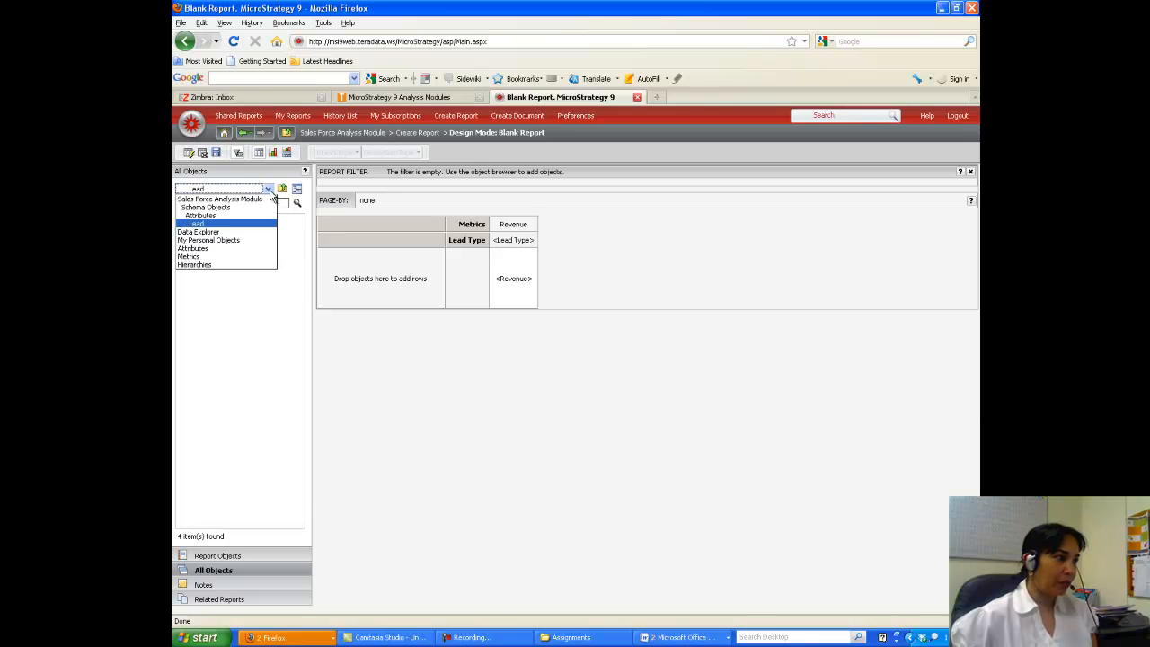
left_click(203, 249)
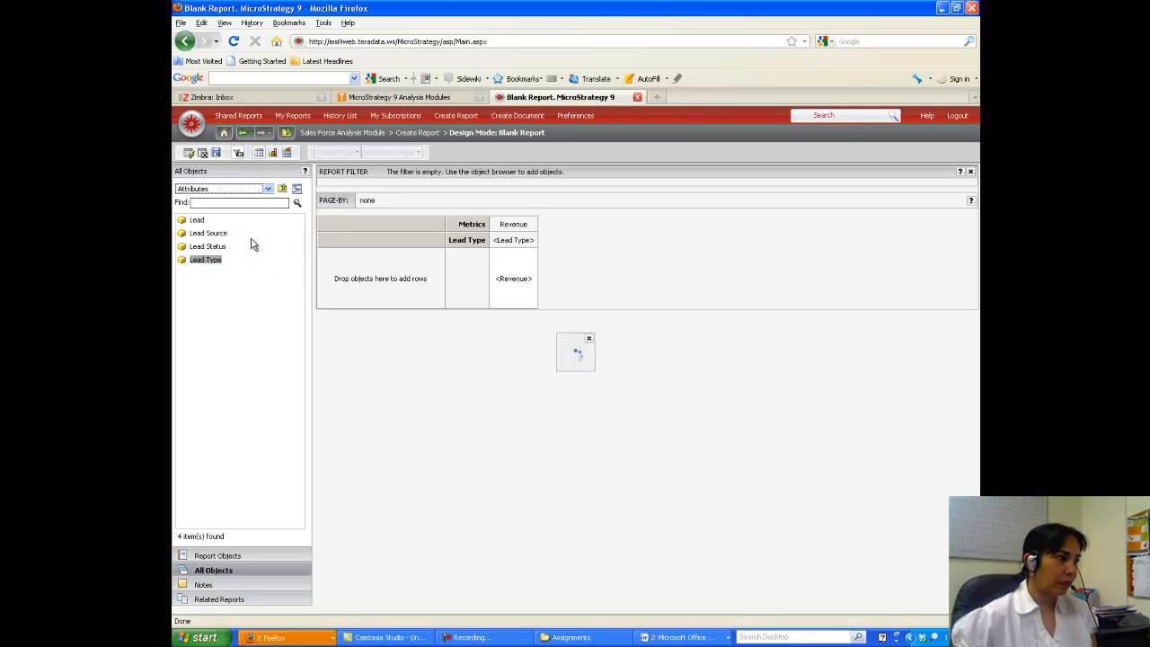
left_click(198, 301)
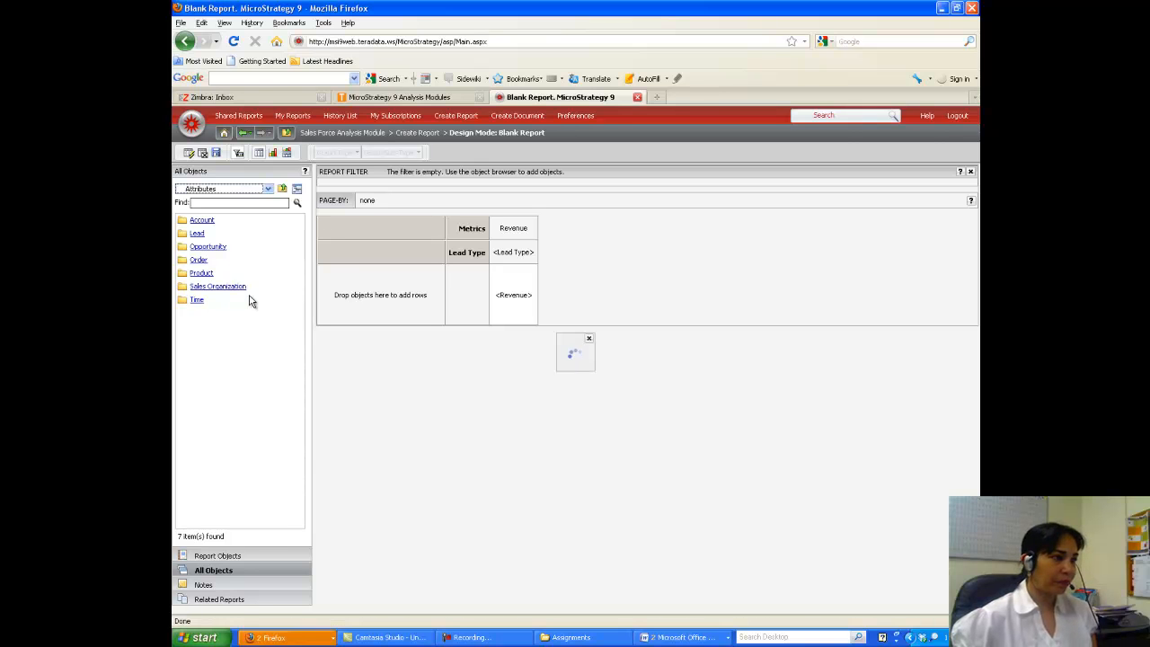
left_click(199, 247)
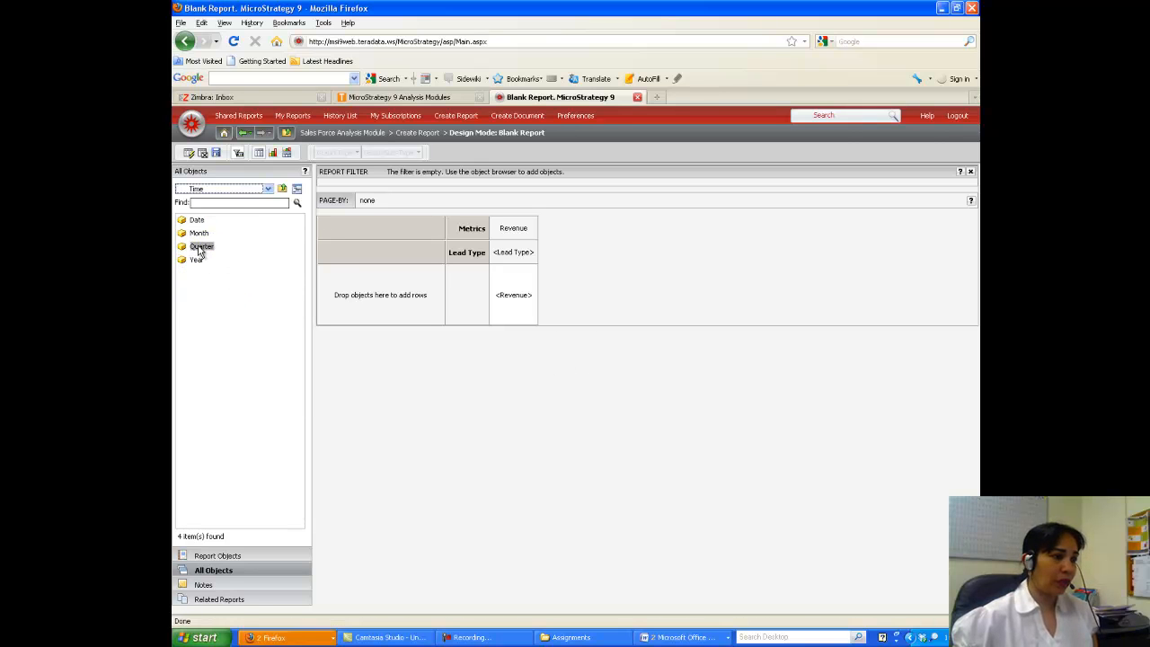
left_click_drag(200, 252, 440, 237)
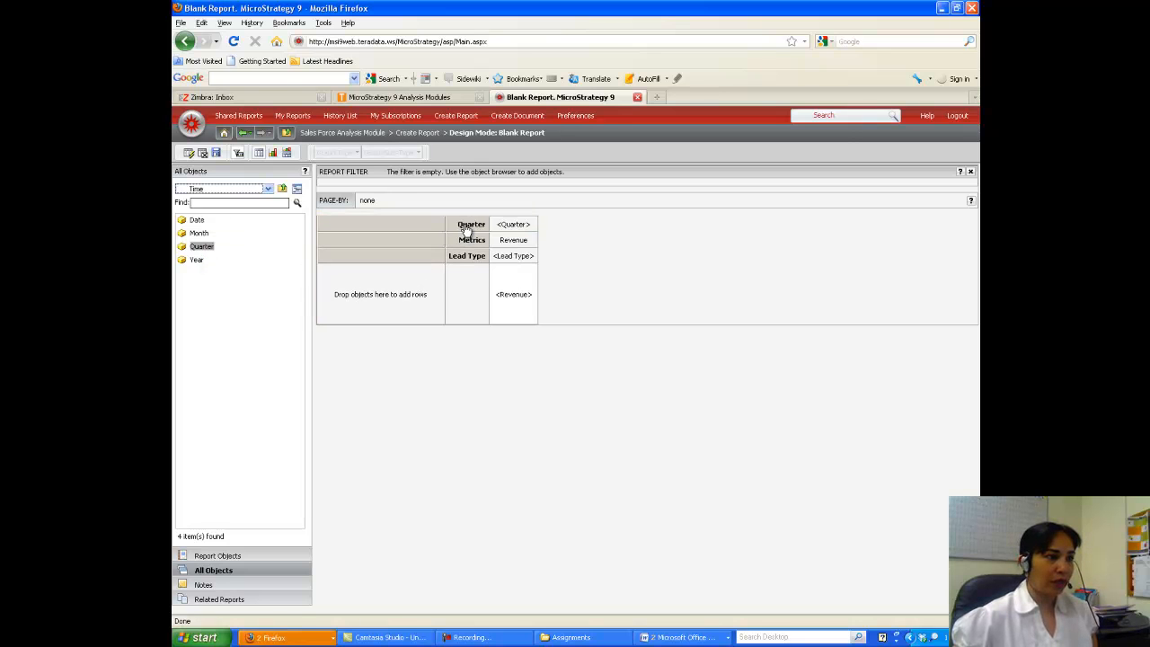
left_click_drag(467, 230, 430, 278)
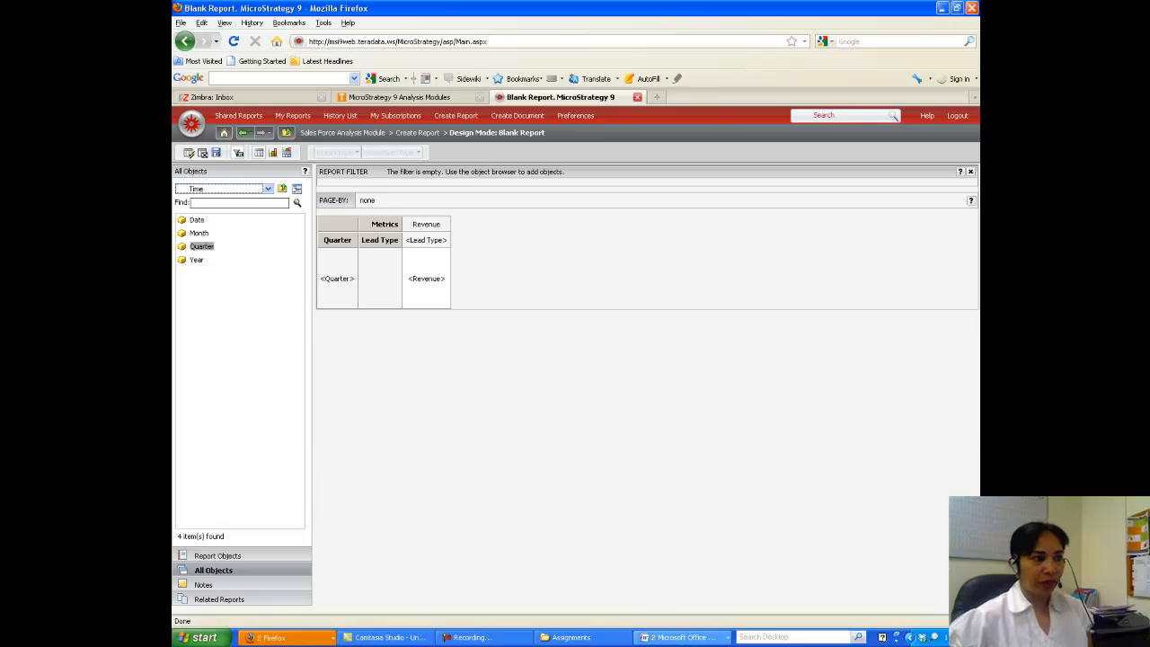
Read the remaining Report III instructions in the Assignment 1 TUN Word document and run the blank report in Firefox
left_click(699, 637)
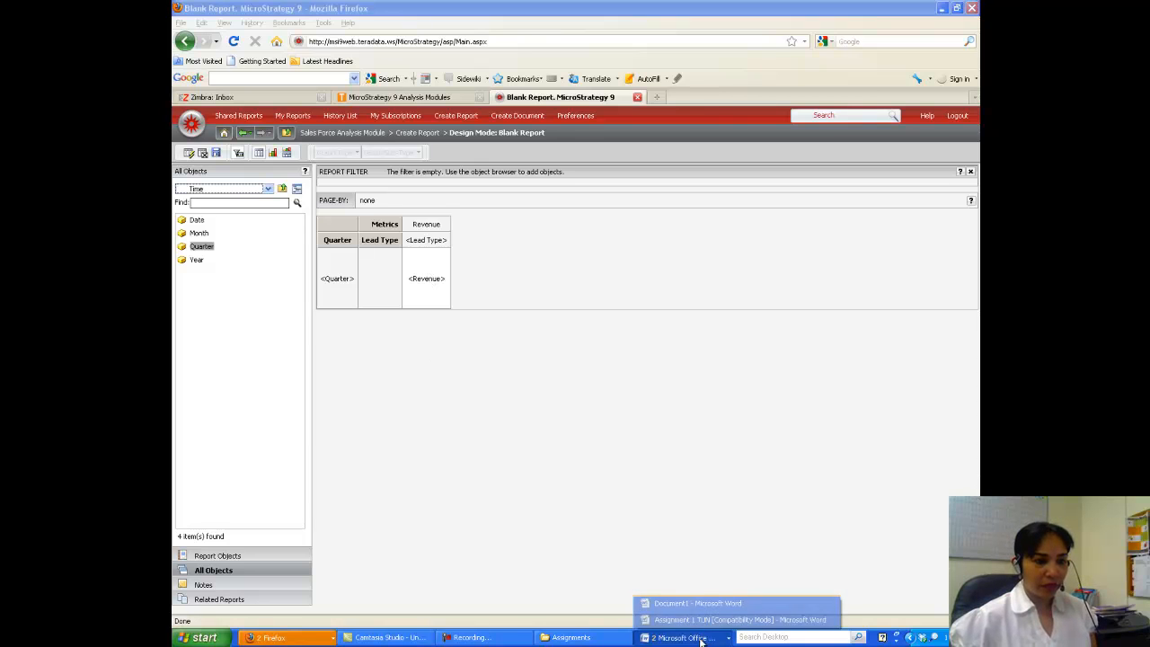
left_click(707, 619)
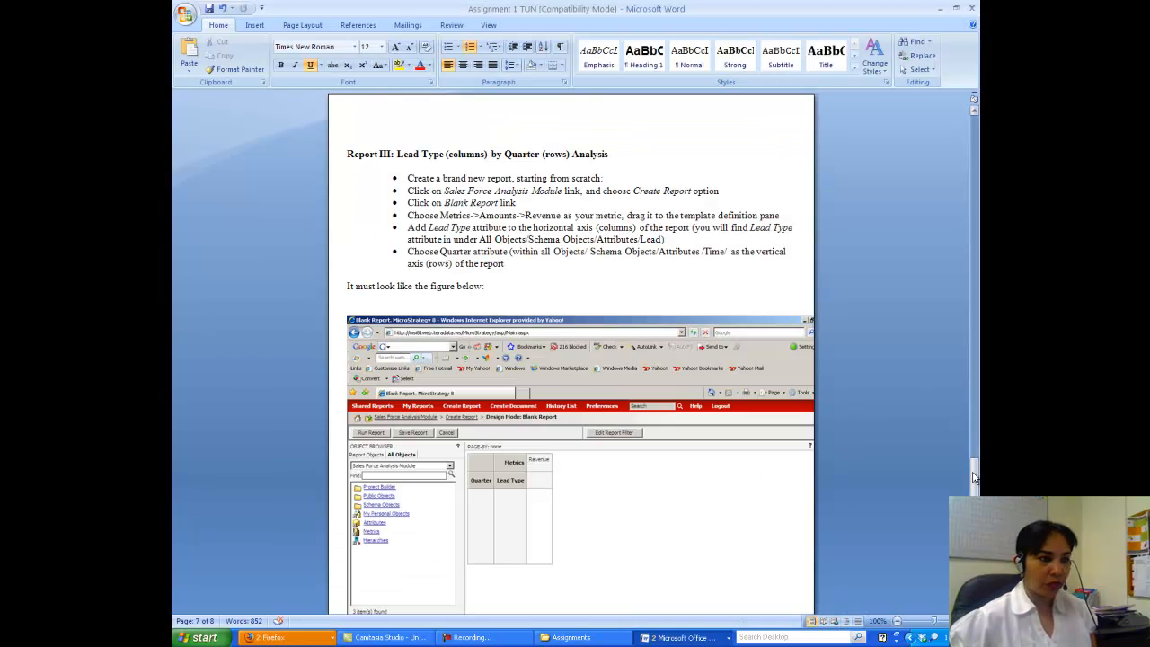
scroll(687, 572, "down", 12)
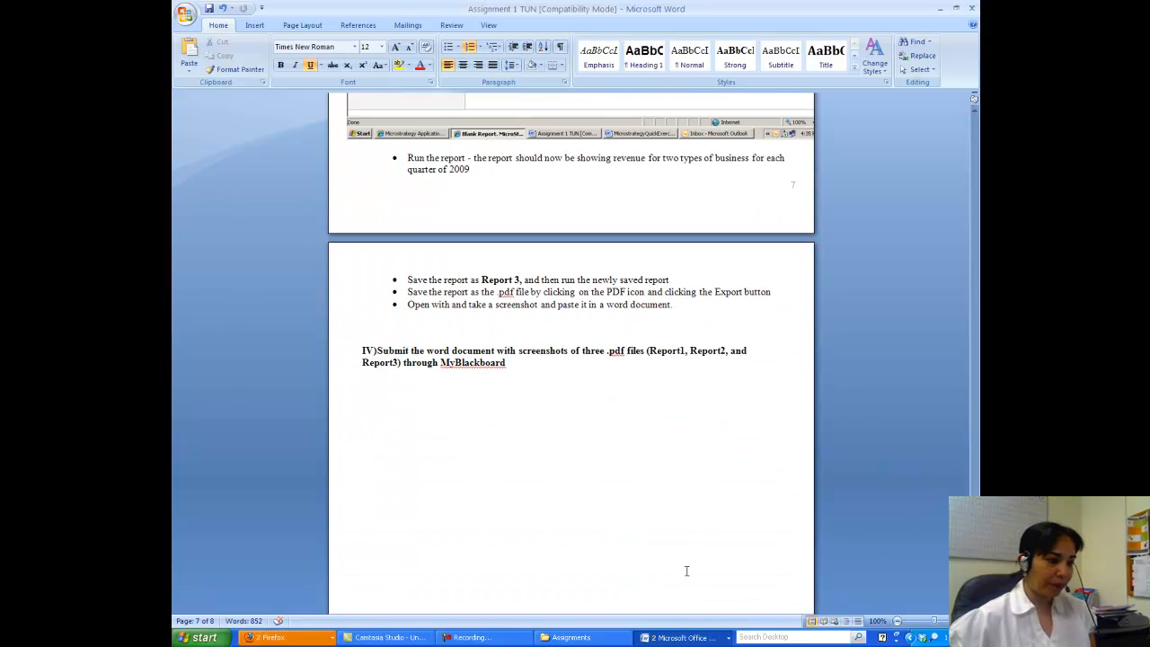
left_click(286, 638)
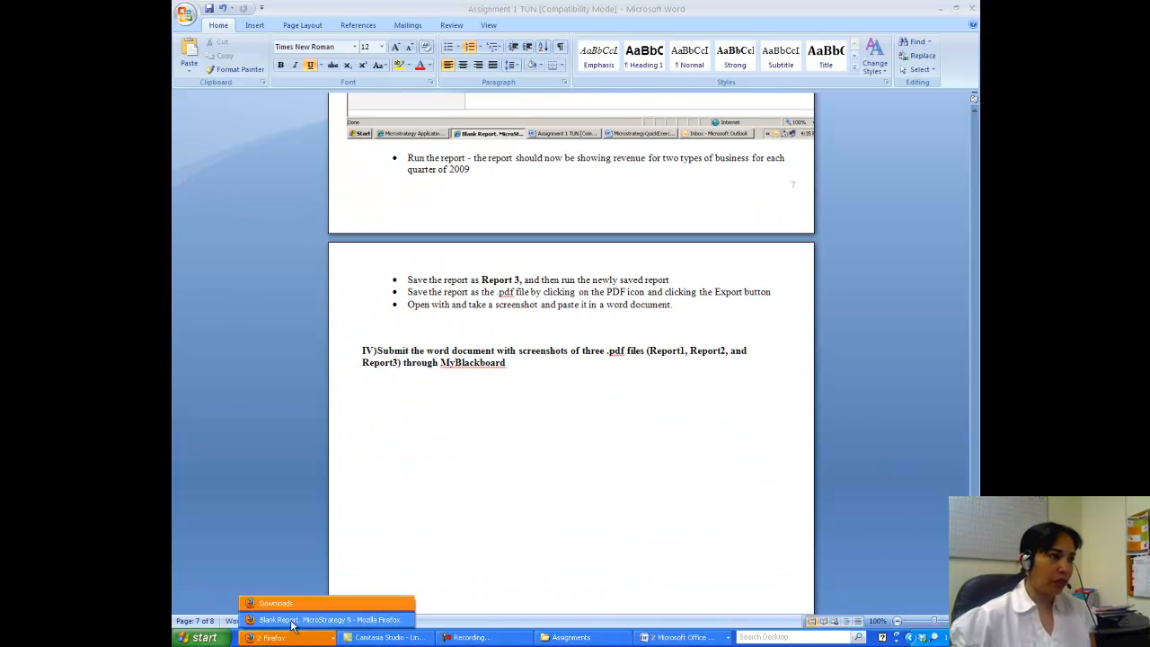
left_click(292, 620)
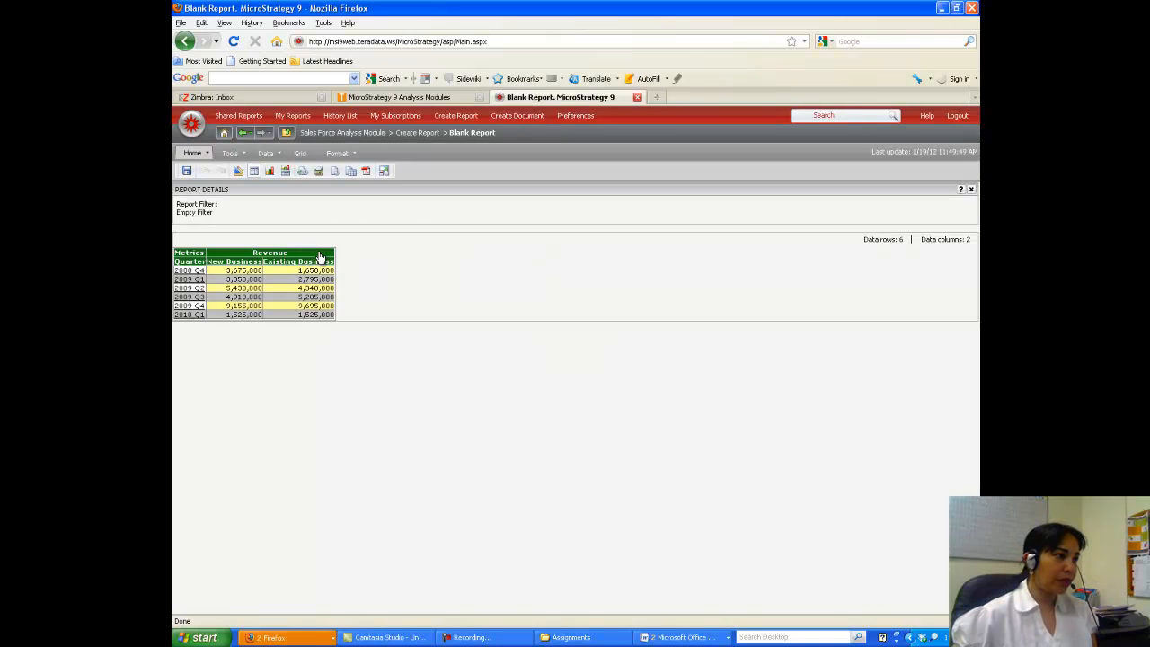
Save the report in My Reports as report 3, overwriting the existing one, and run the newly saved report
left_click(186, 171)
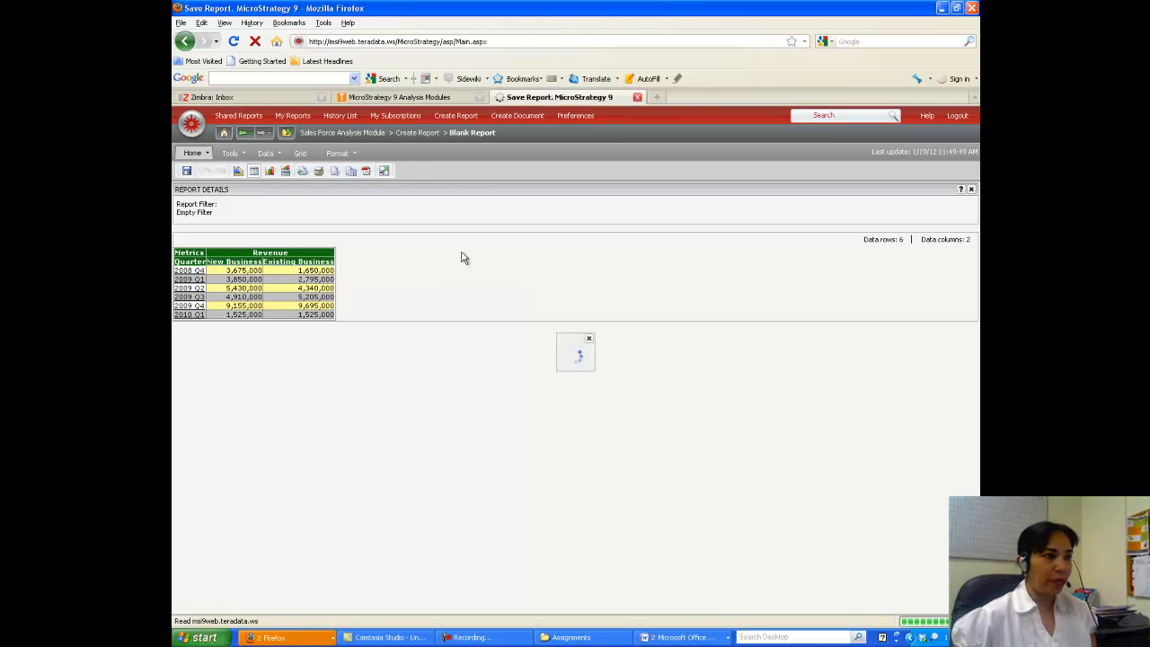
left_click(466, 267)
left_click(682, 342)
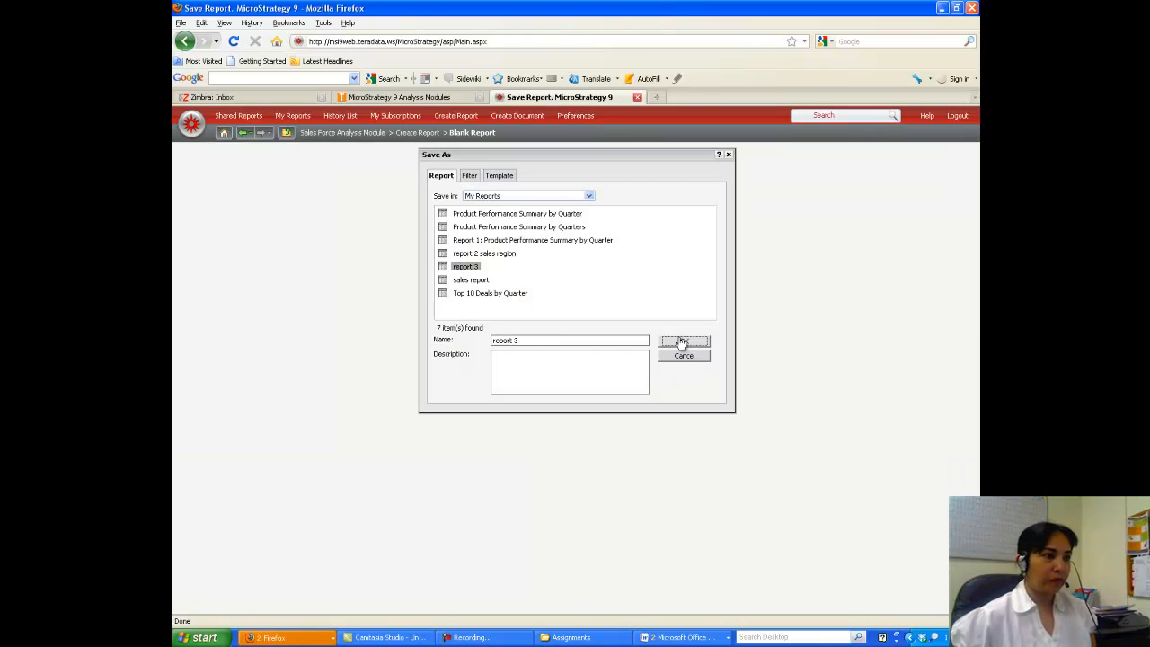
left_click(557, 190)
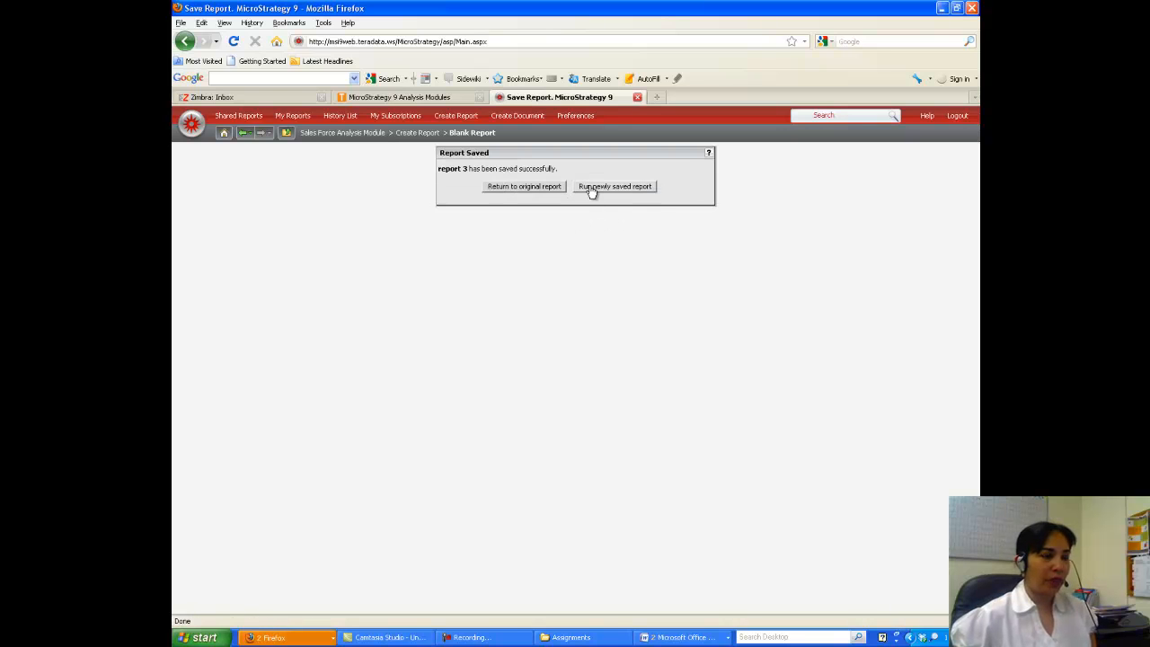
left_click(593, 190)
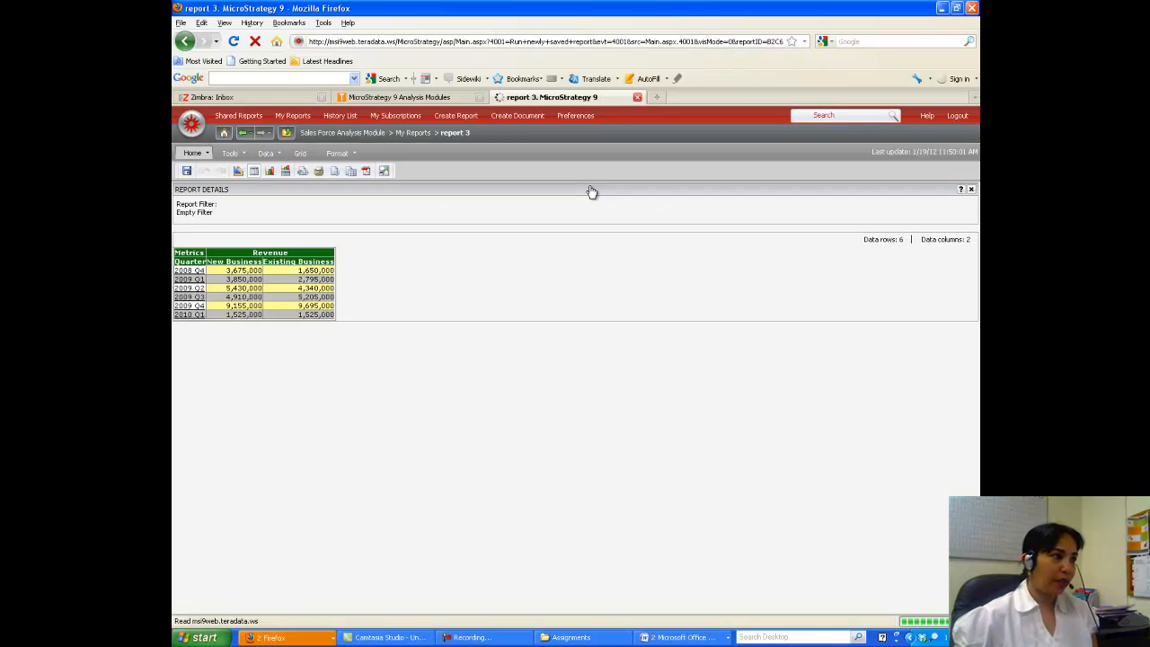
Export report 3 as a PDF and open it with Adobe Reader 9.4
left_click(366, 171)
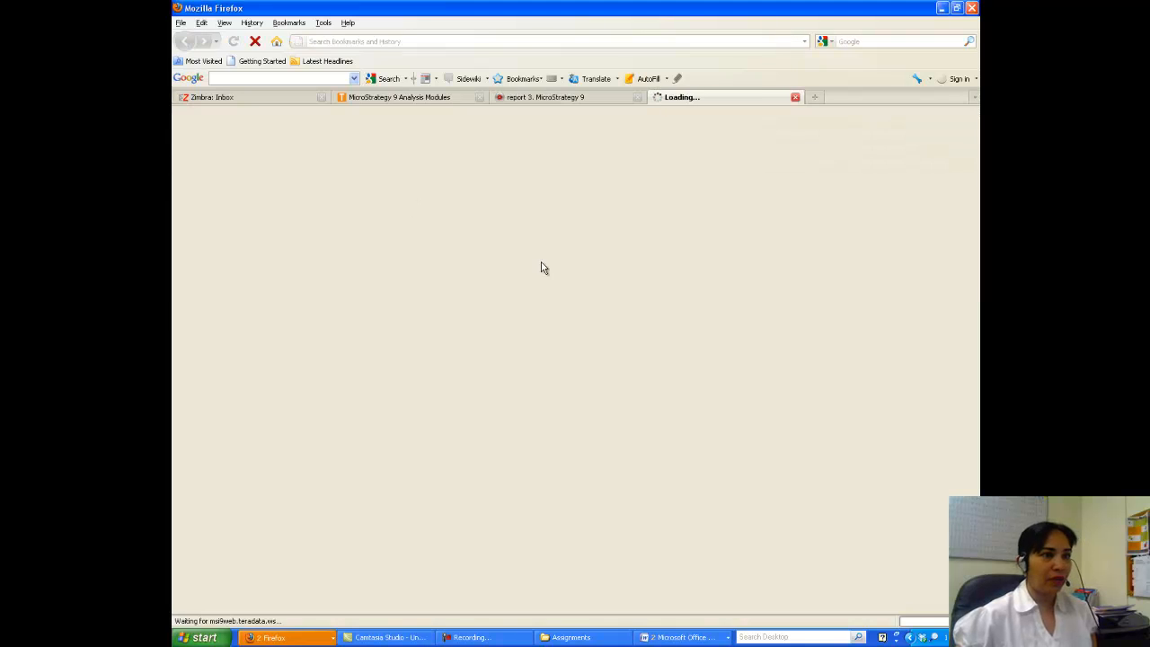
left_click(947, 333)
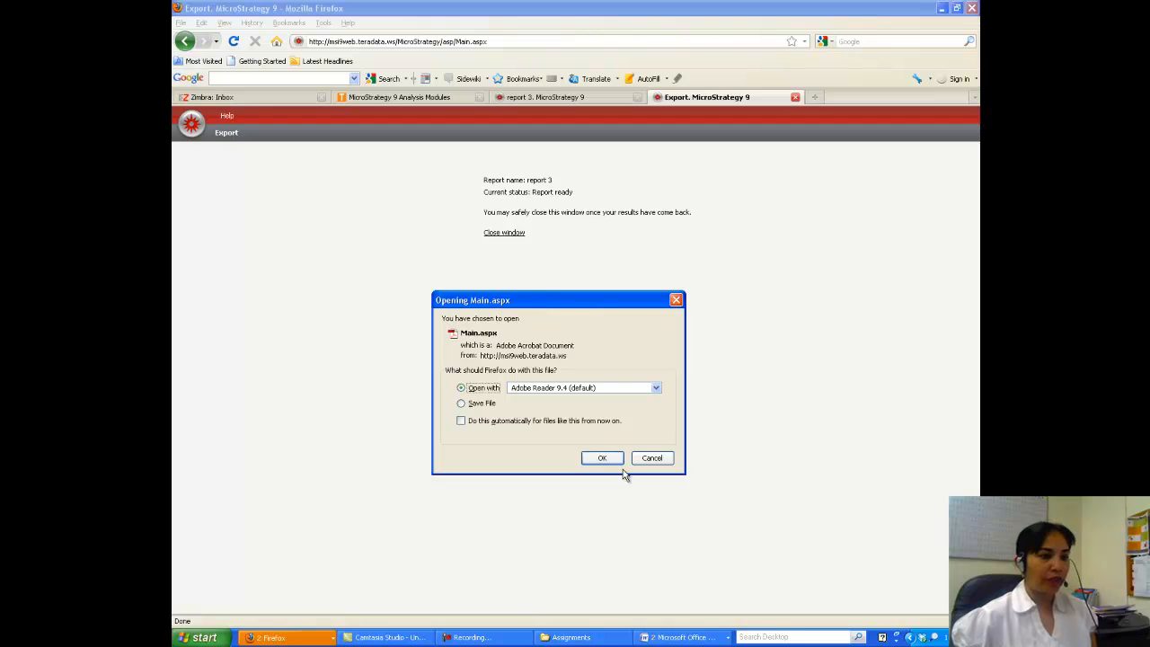
left_click(614, 458)
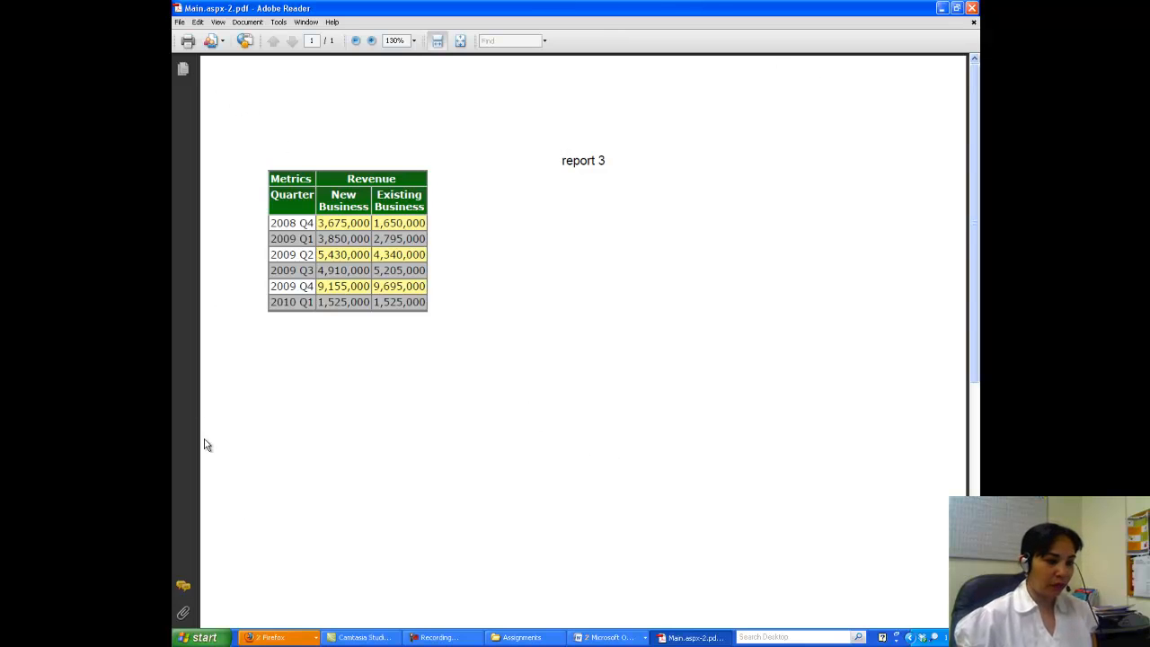
Paste a screenshot of the report 3 PDF below the Report 3 heading in the Word document Document1
left_click(610, 637)
left_click(606, 606)
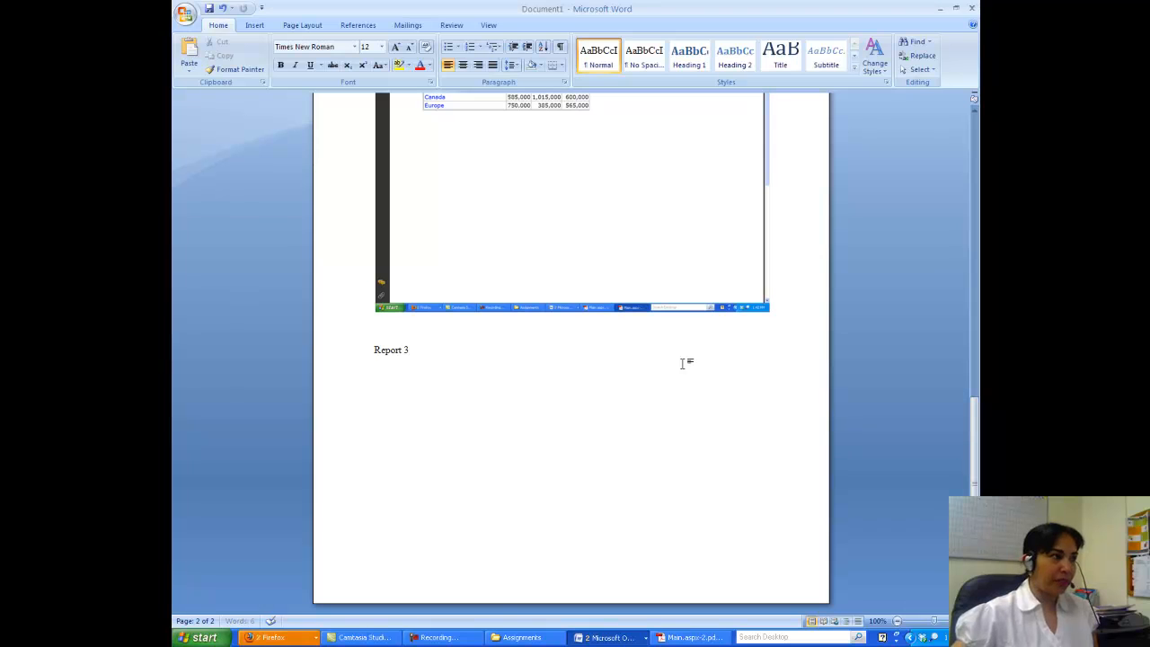
left_click(189, 52)
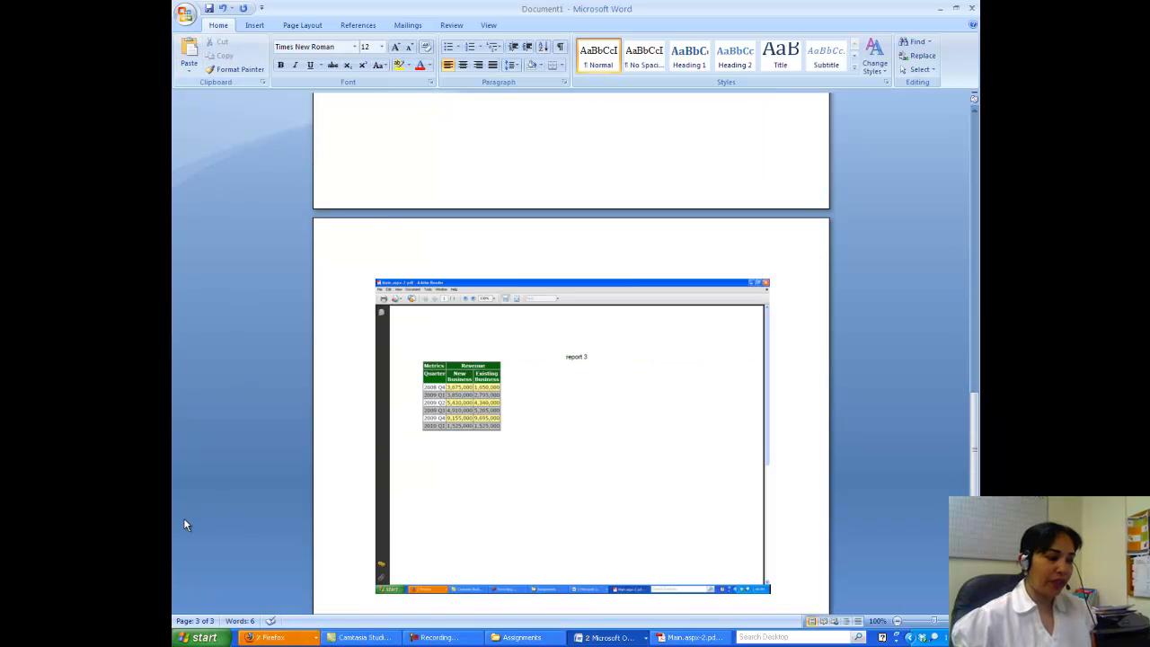
left_click(274, 637)
left_click(277, 623)
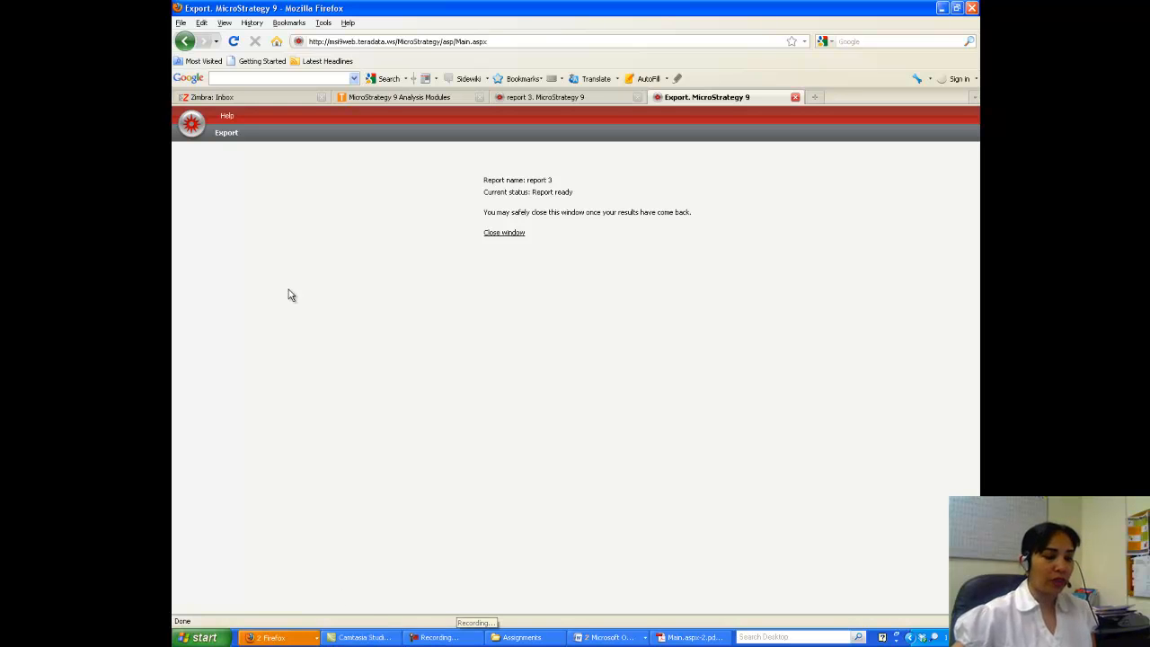
left_click(443, 638)
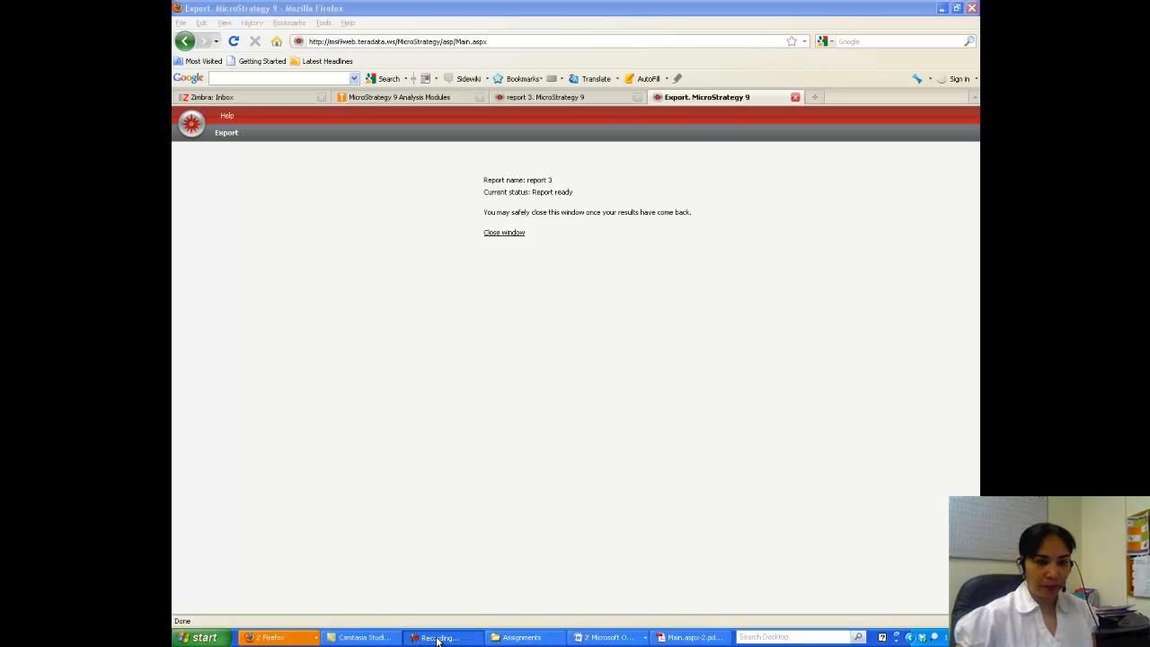